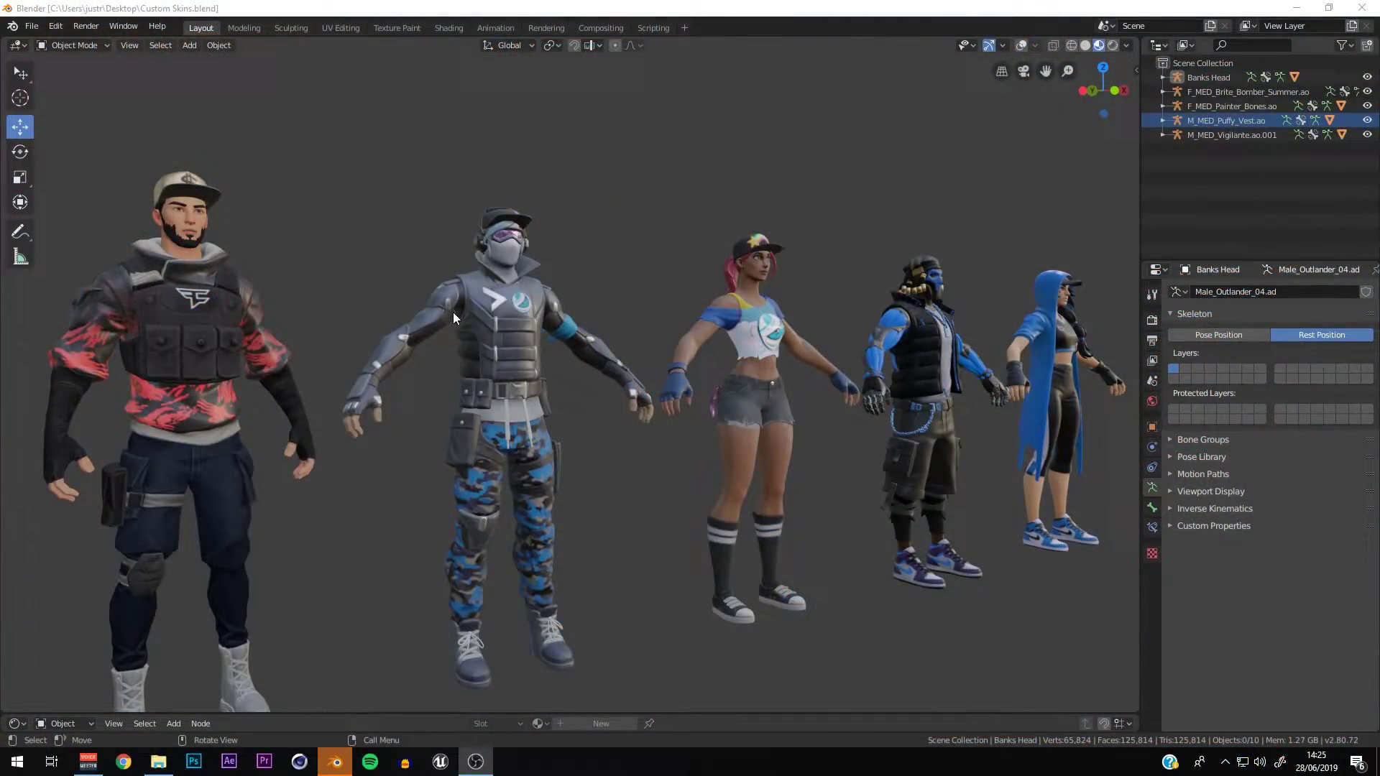
Step: Examine the row of five custom character skins from several angles and distances
mouse_move(949, 350)
middle_mouse_down()
mouse_move(808, 345)
mouse_move(929, 360)
mouse_move(986, 350)
mouse_move(957, 352)
middle_mouse_up()
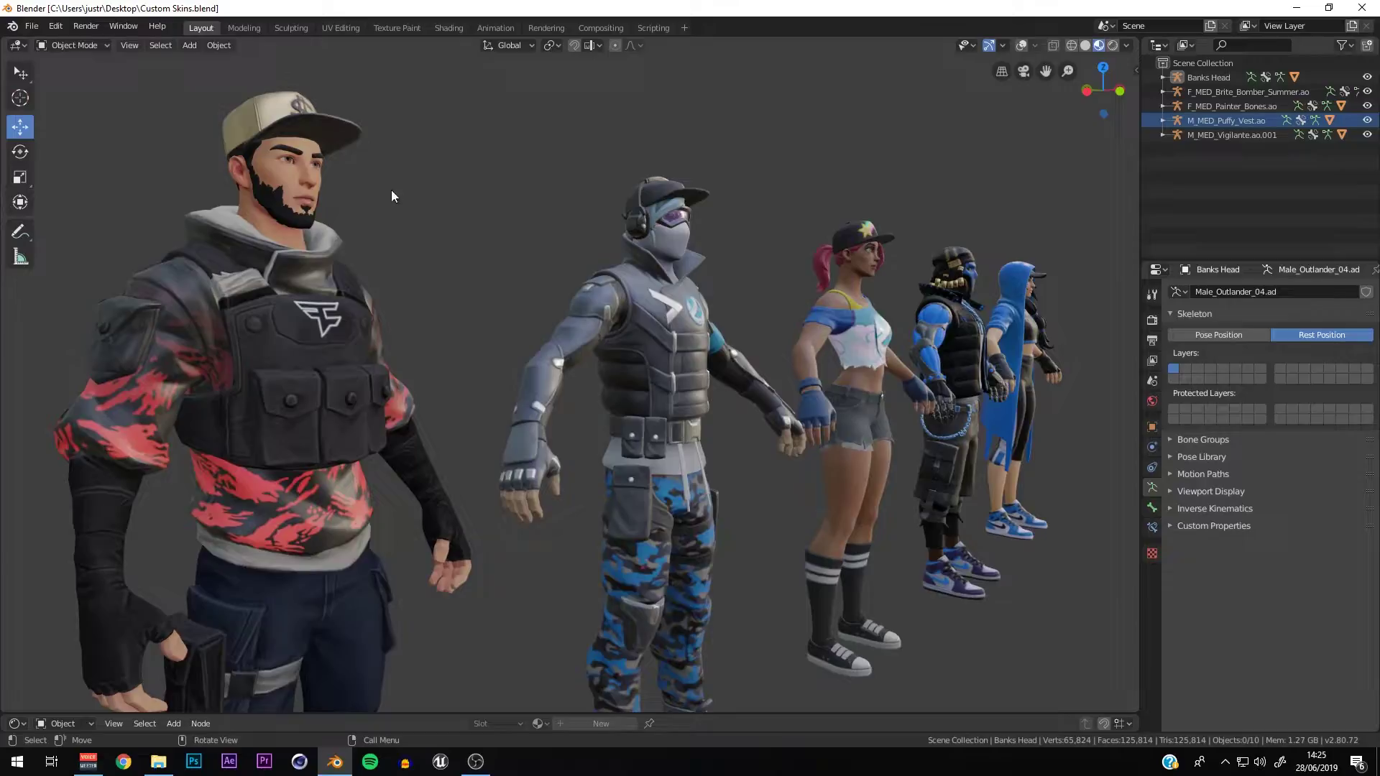
scroll(499, 216, "down", 3)
mouse_move(499, 215)
middle_mouse_down()
mouse_move(506, 227)
mouse_move(492, 227)
middle_mouse_up()
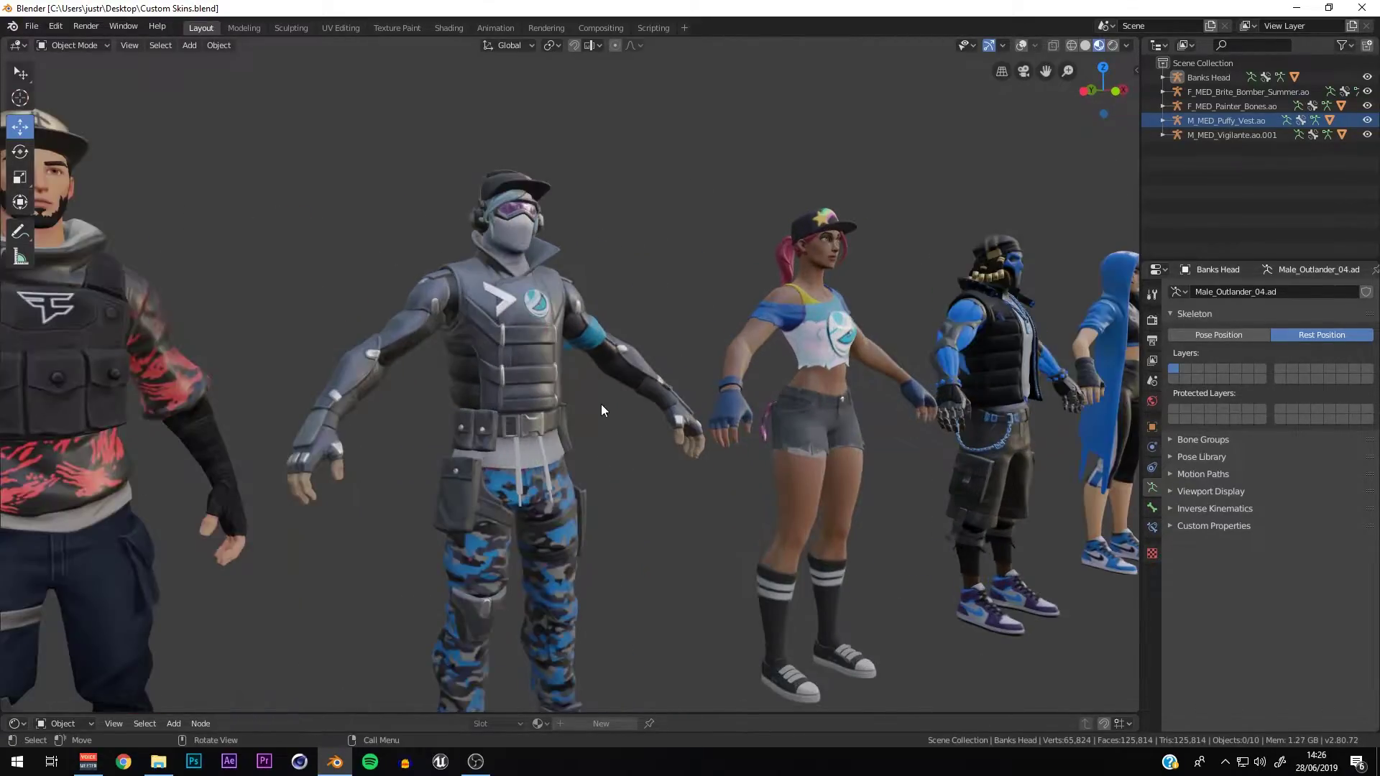
scroll(599, 404, "down", 3)
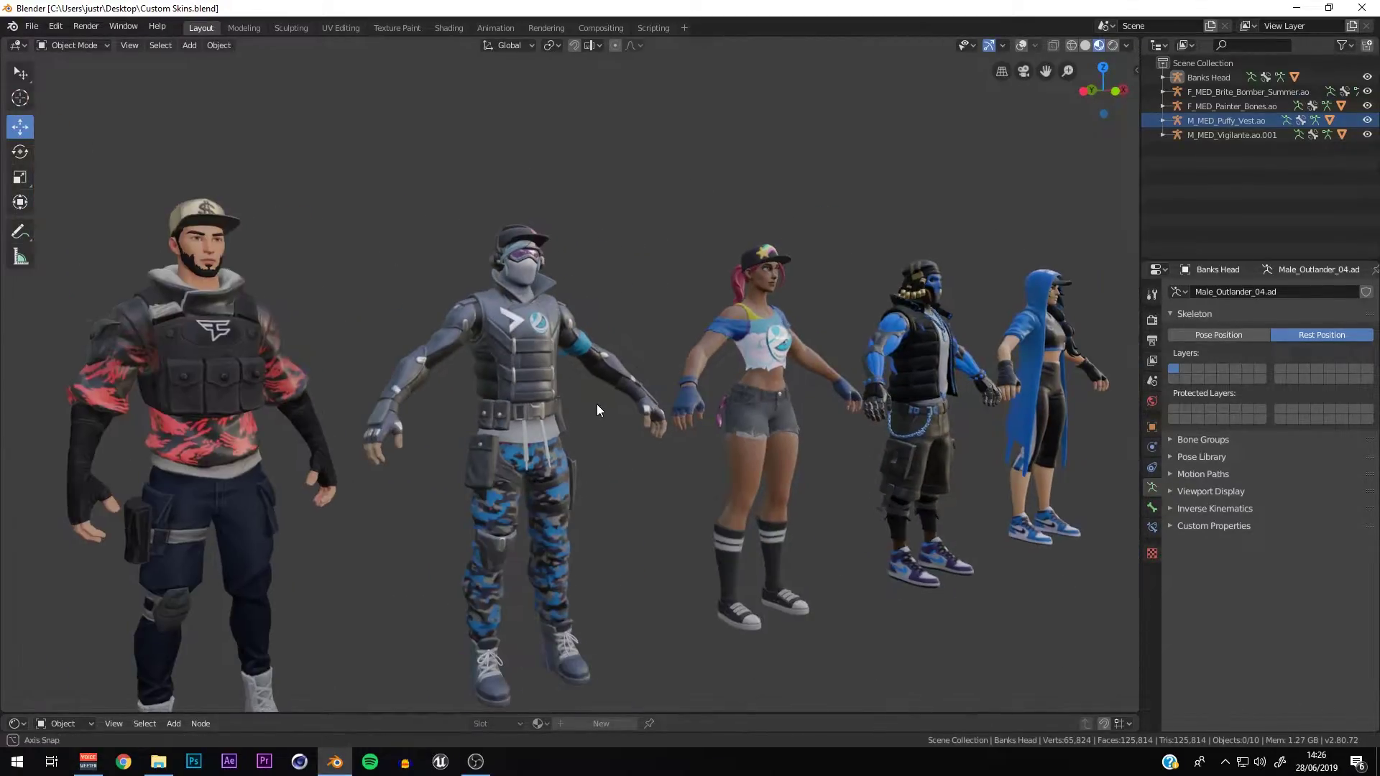
scroll(596, 404, "up", 2)
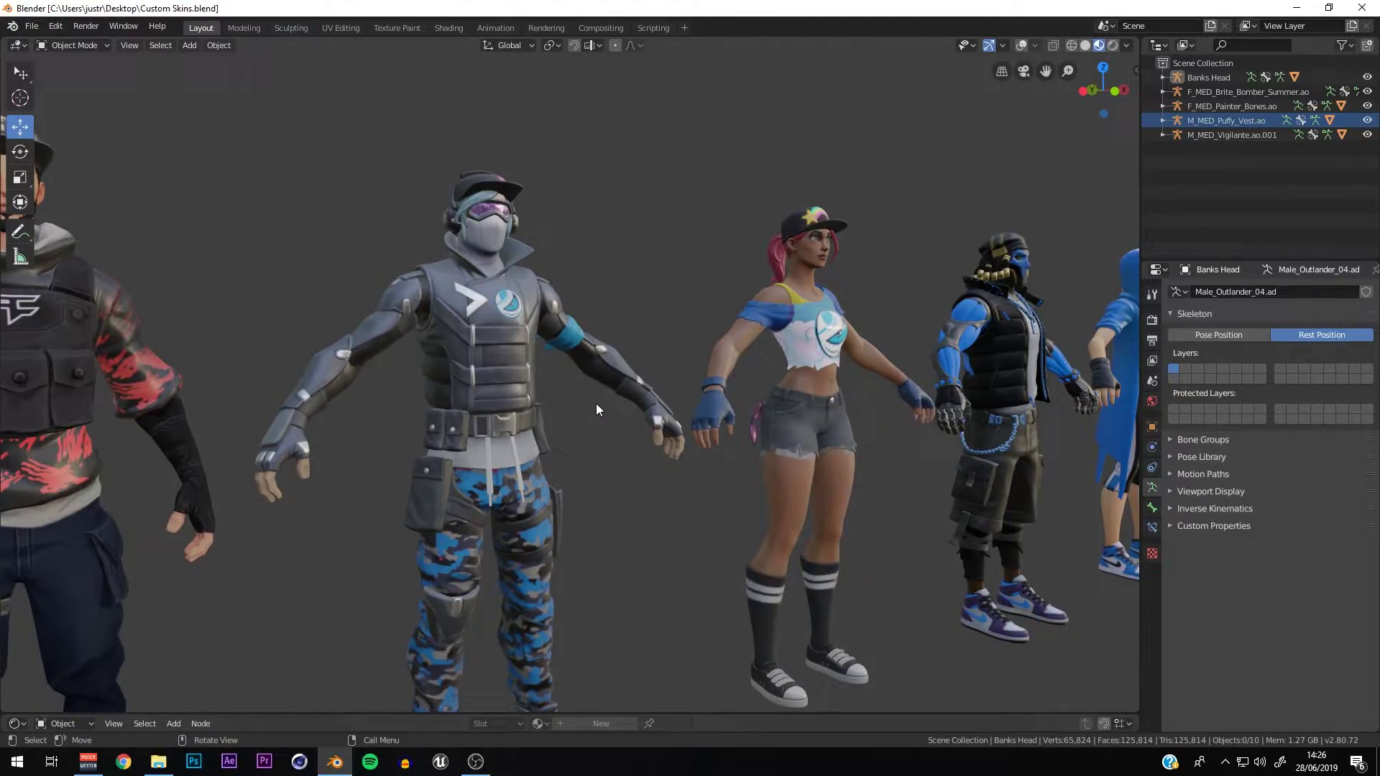
scroll(597, 404, "down", 2)
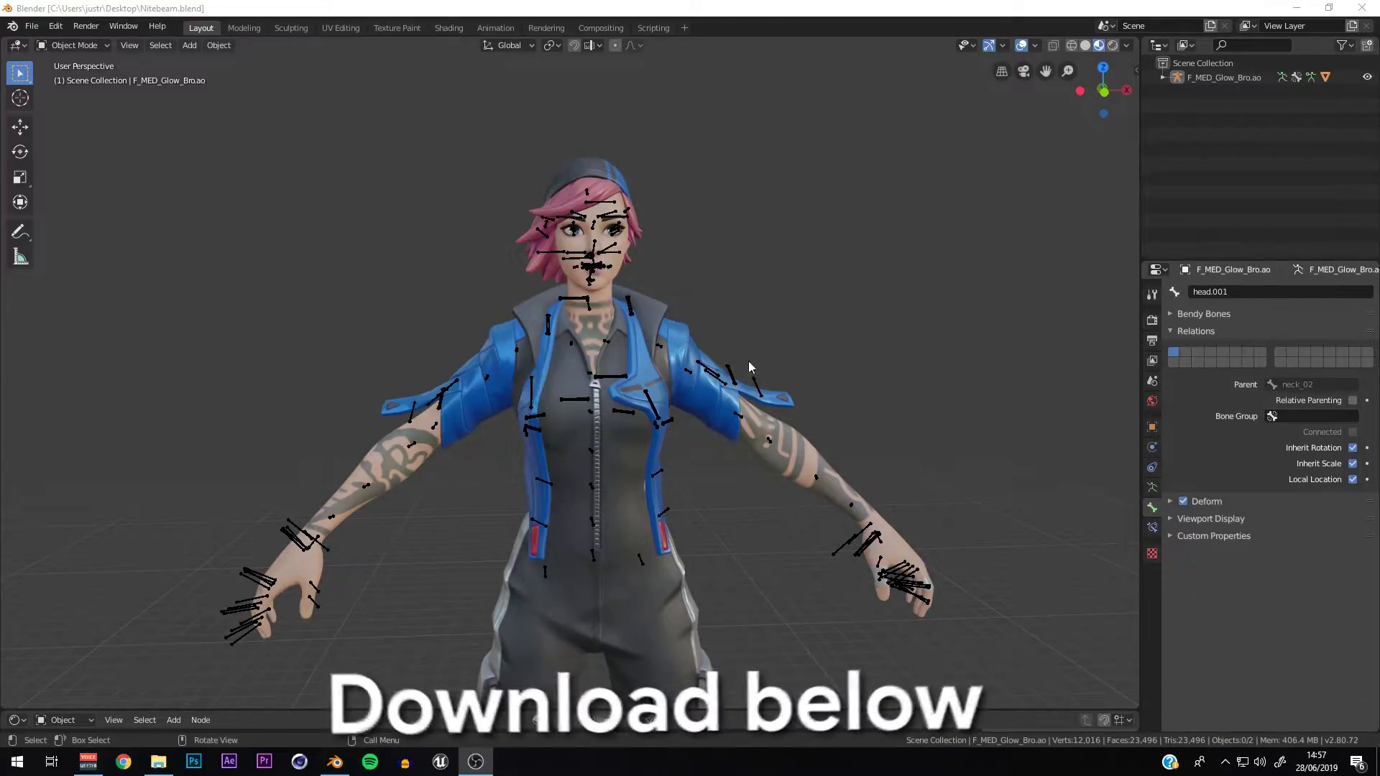
Step: Inspect the F_MED_Glow_Bro character from the front and the logo on the back of its jacket
middle_click_drag(631, 367, 778, 313)
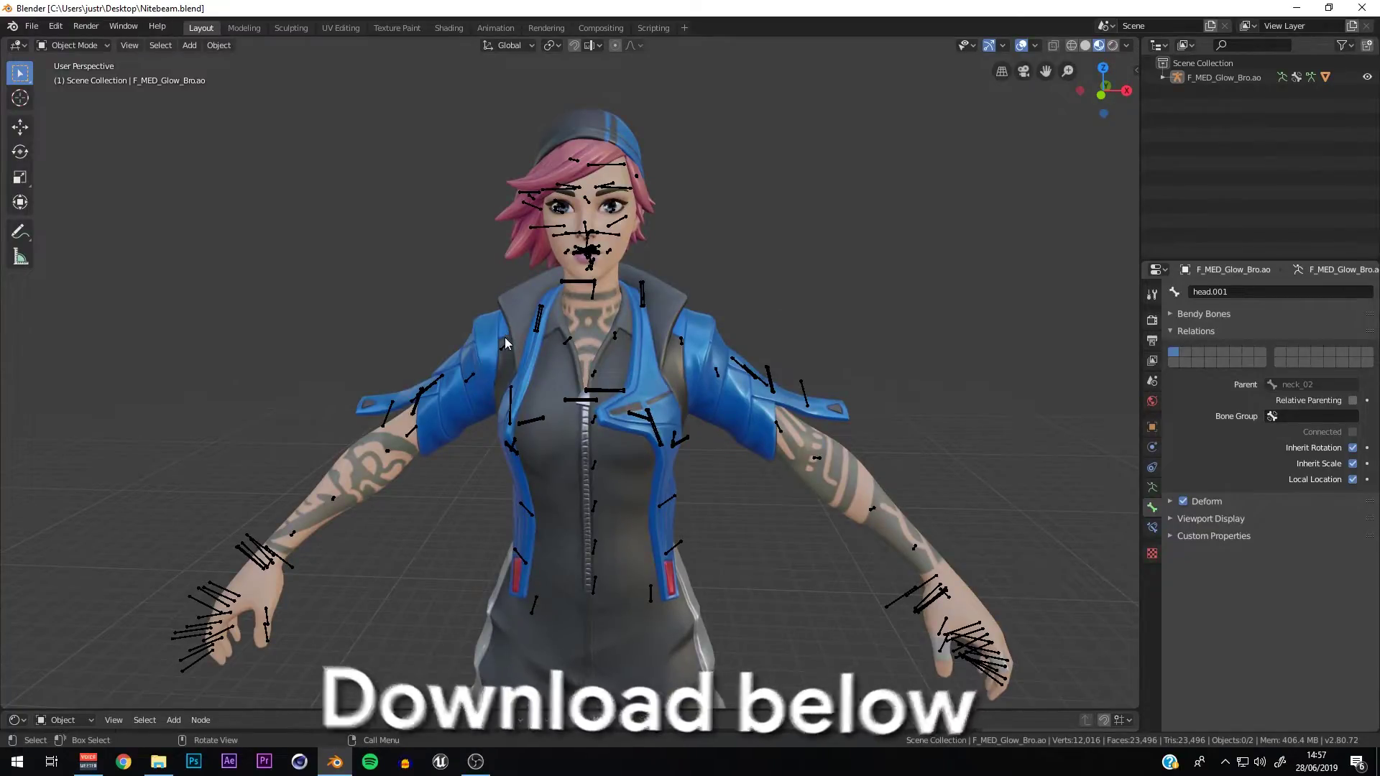
scroll(495, 392, "down", 1)
middle_click_drag(553, 376, 636, 375)
scroll(554, 367, "up", 3)
scroll(550, 356, "down", 3)
scroll(579, 374, "up", 3)
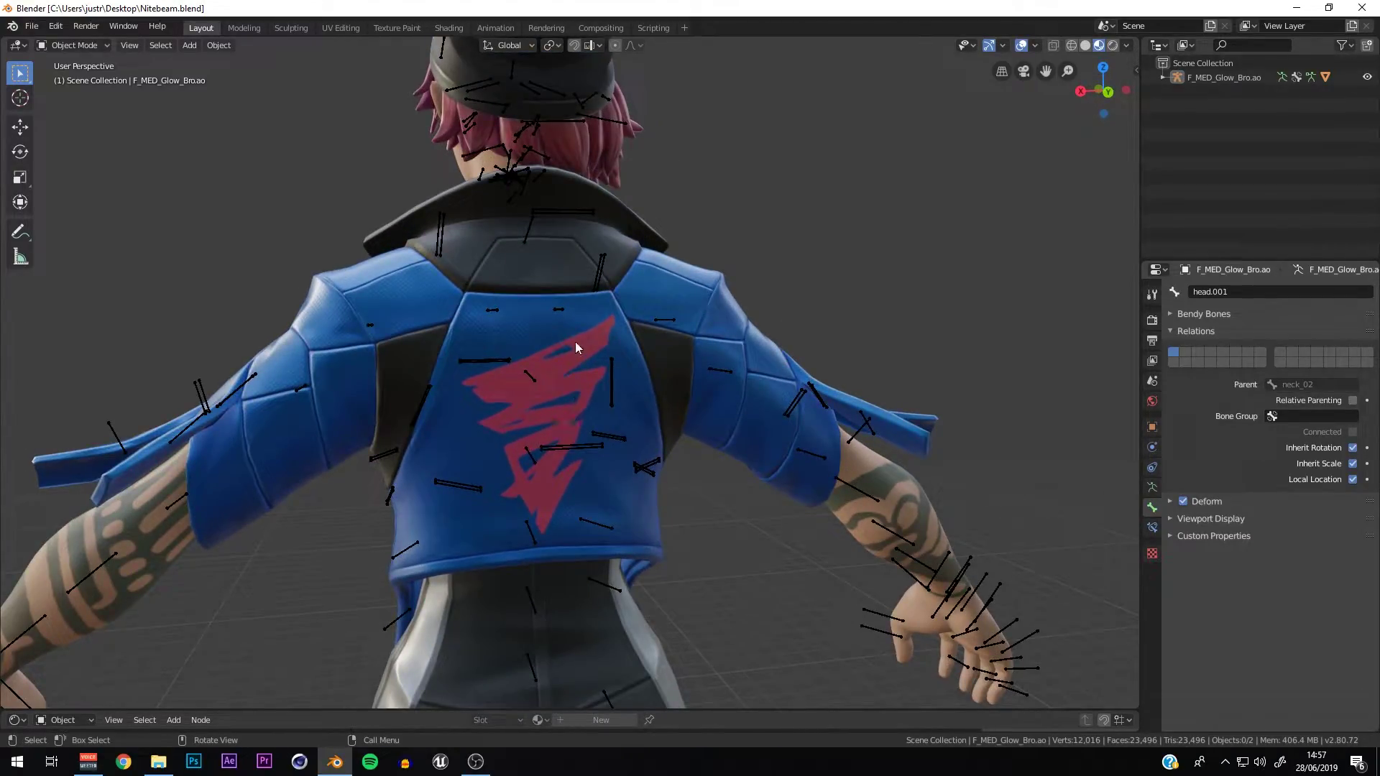
middle_click_drag(490, 386, 760, 390)
scroll(751, 399, "down", 2)
scroll(388, 475, "up", 4)
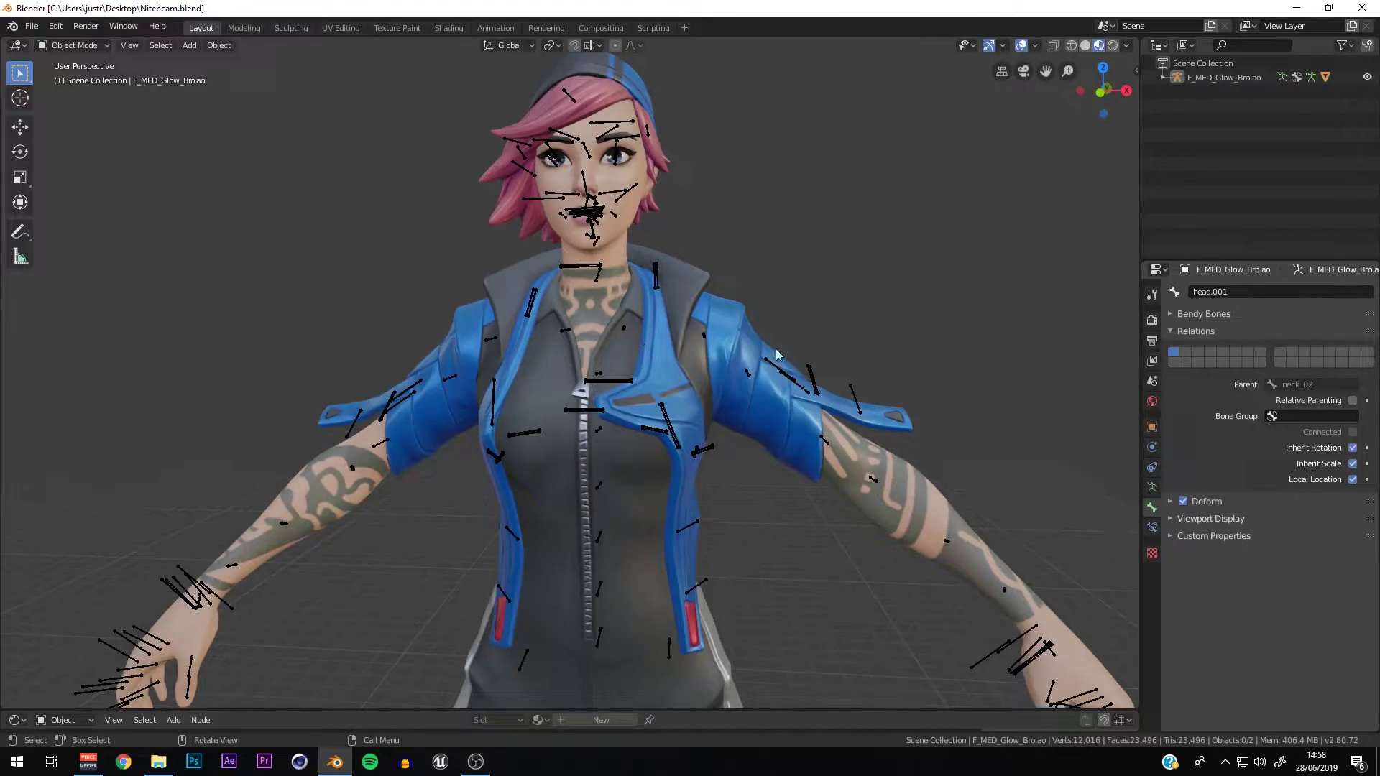
Step: Run umodel on the Fortnite Paks folder with game detection overridden to Unreal engine 4 and Fortnite
left_click(447, 760)
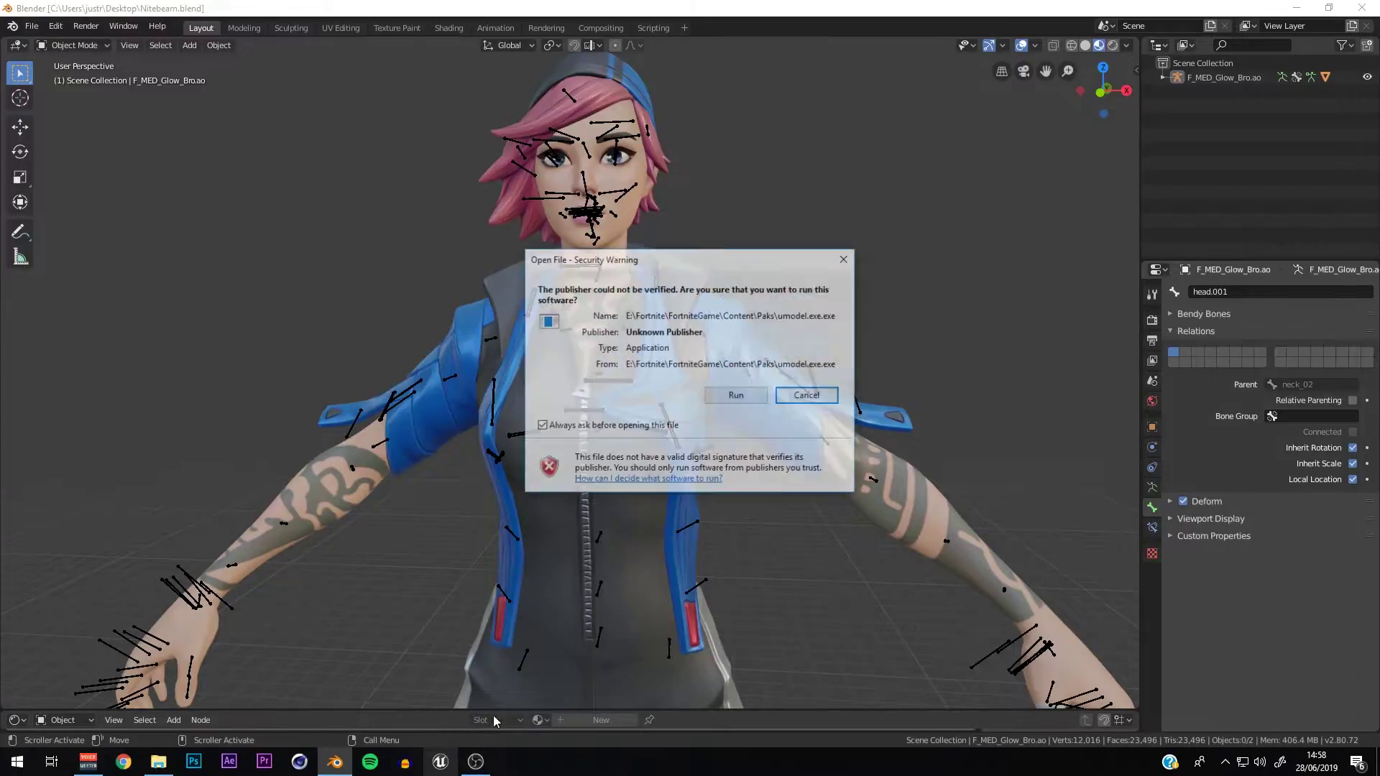
left_click(734, 396)
left_click(590, 334)
left_click(604, 350)
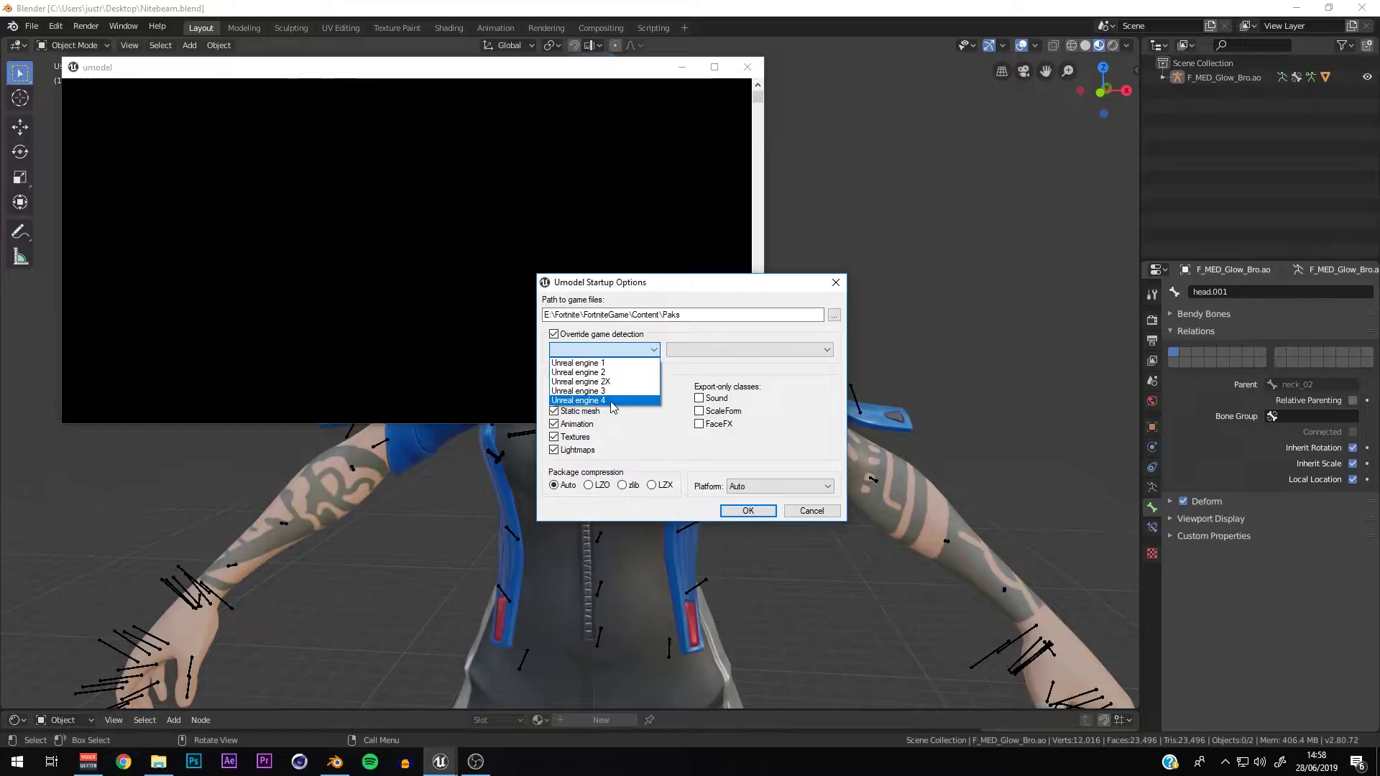
left_click(603, 400)
left_click(693, 350)
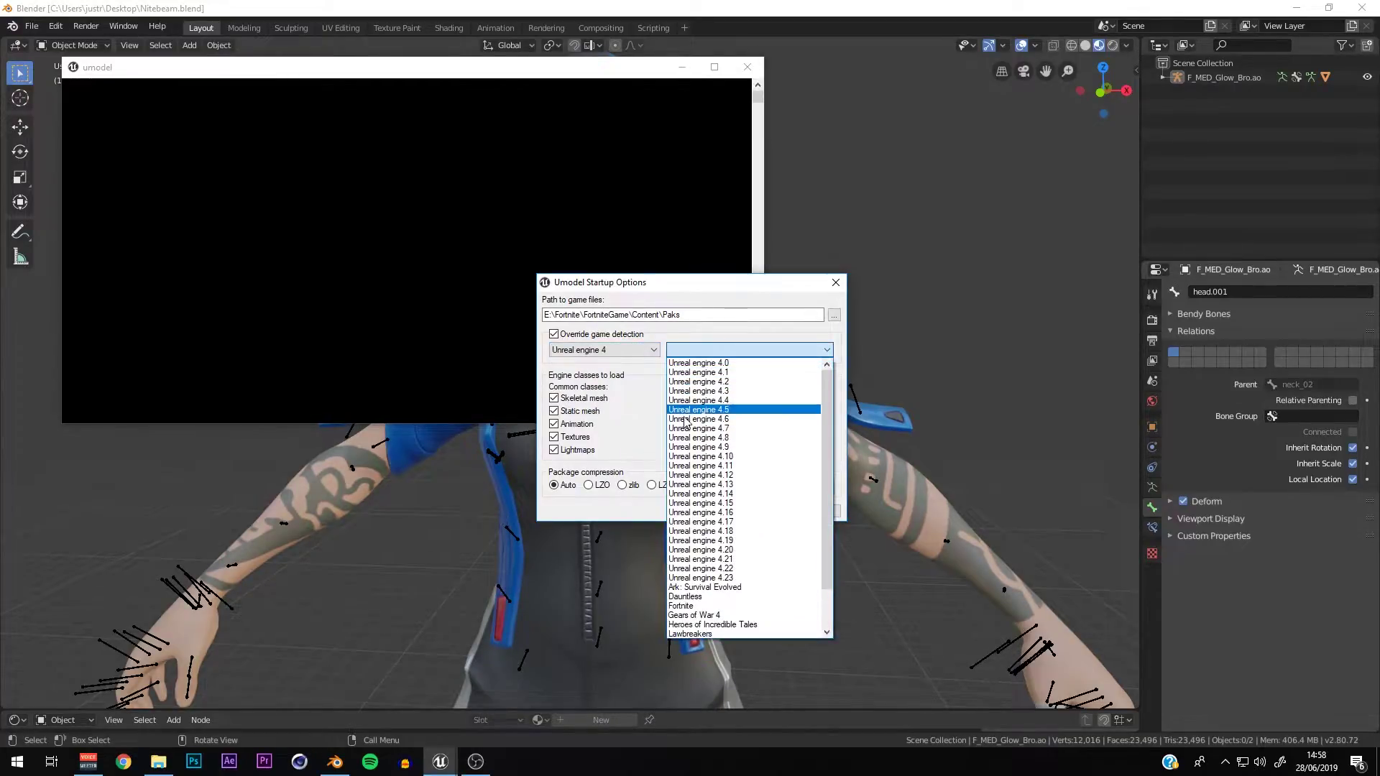
left_click(701, 606)
left_click(757, 514)
Step: Enter the AES encryption key for the encrypted pak files and load the game packages
type("f4c5dbb1238f15375da55abab4ef75305265e2ad294bac")
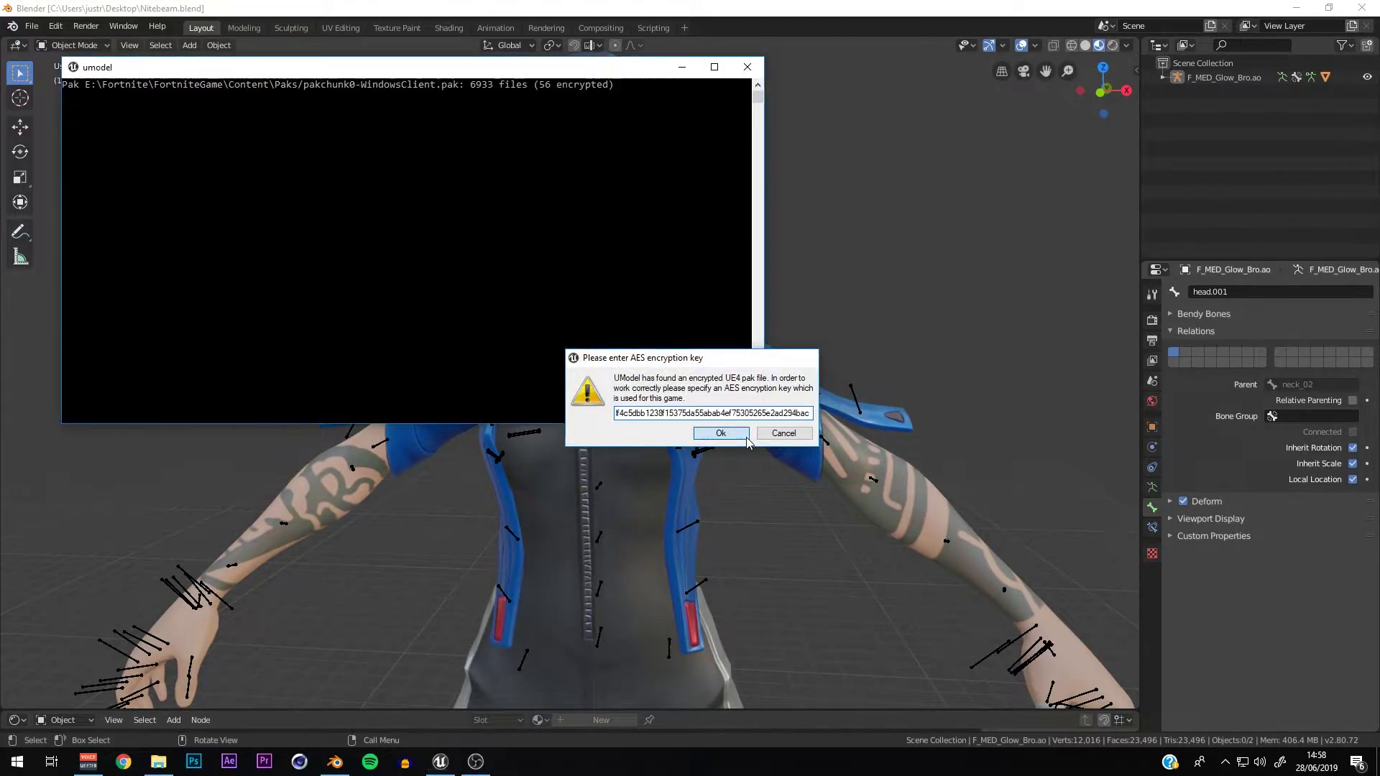
left_click(745, 436)
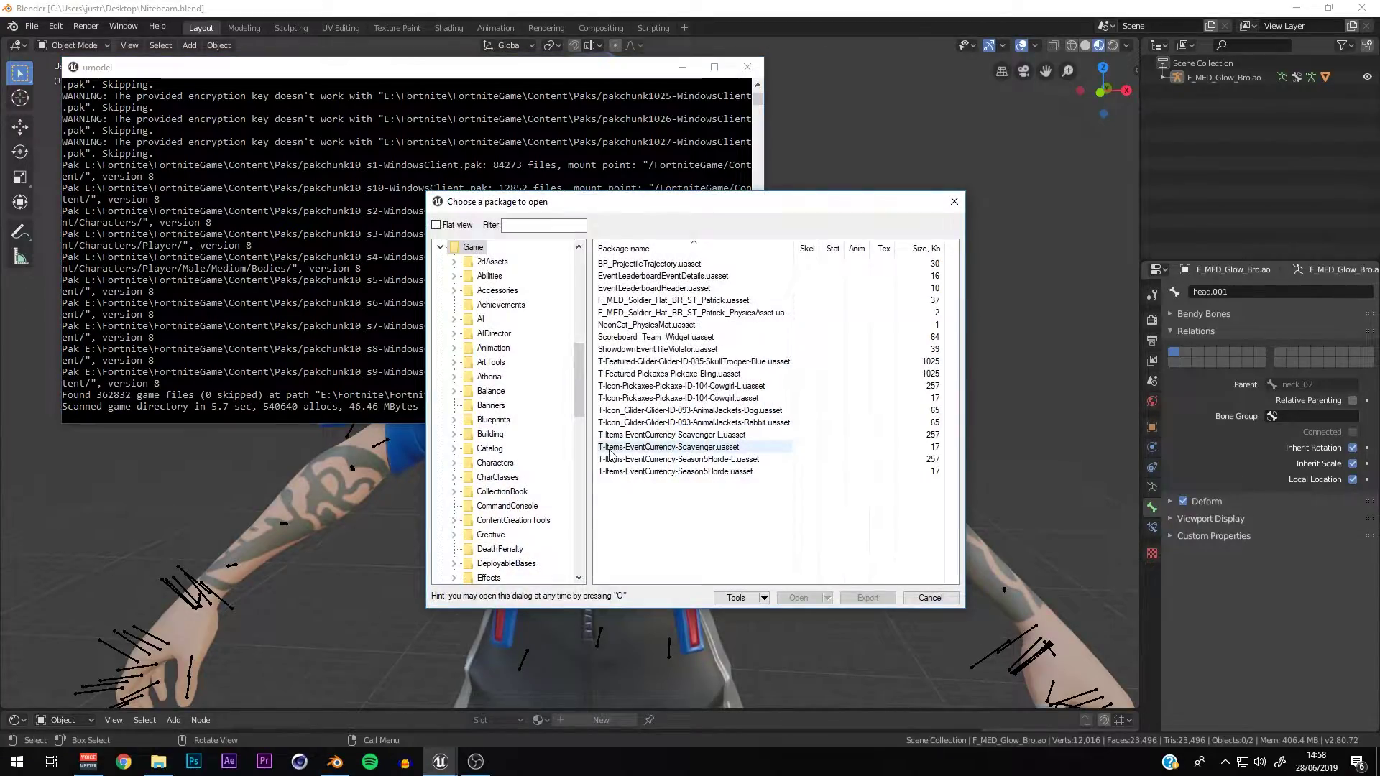
Step: Expand the package tree to Characters > Player > Female > Medium > Bodies and widen the package window to show full folder names
left_click(454, 464)
scroll(460, 503, "down", 1)
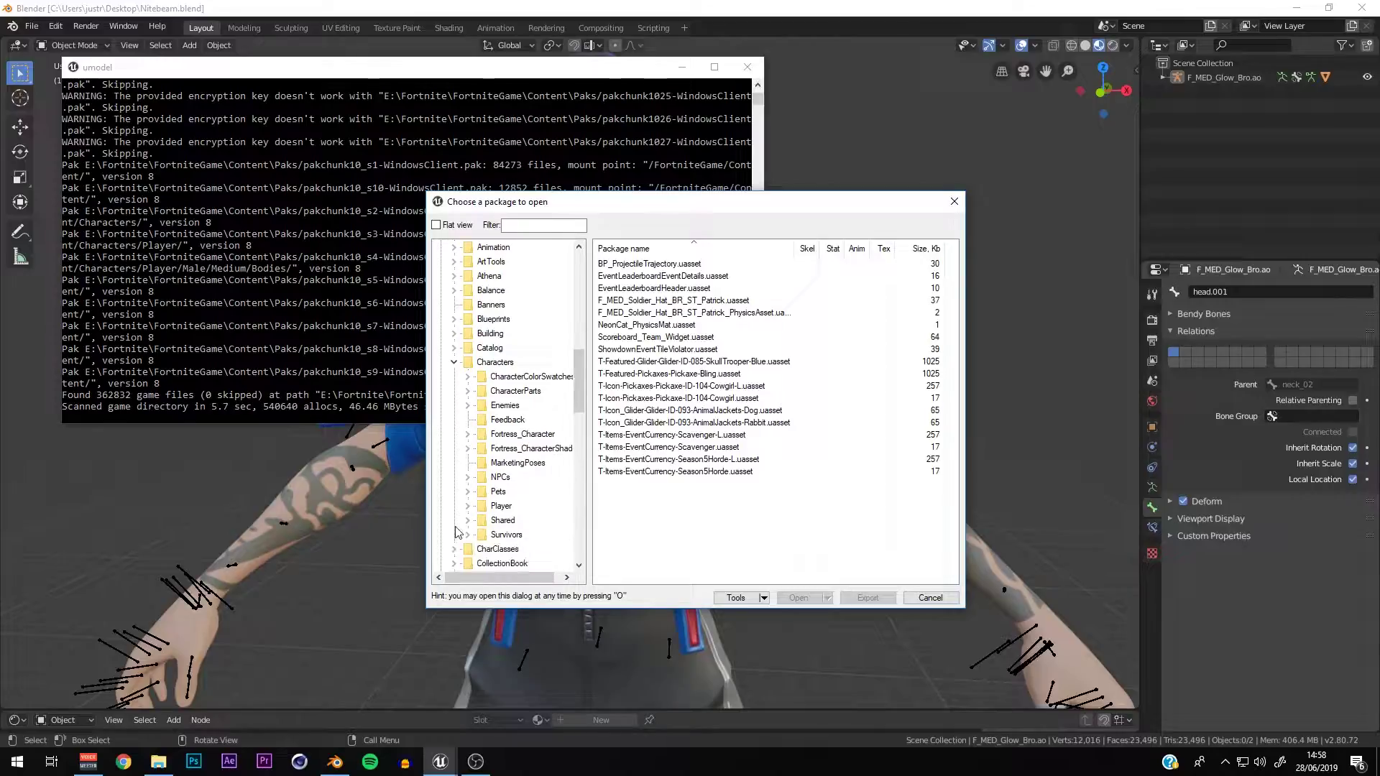
left_click(466, 534)
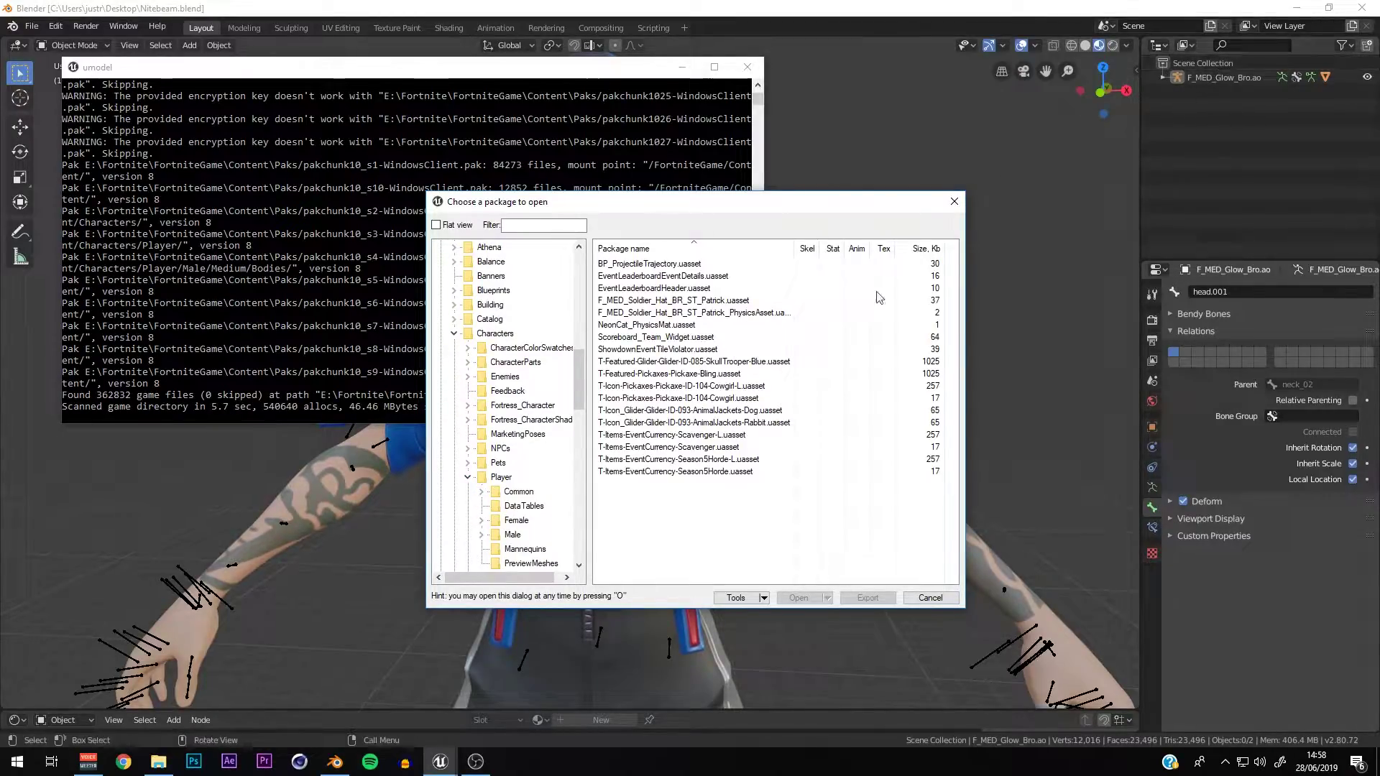
scroll(496, 504, "down", 1)
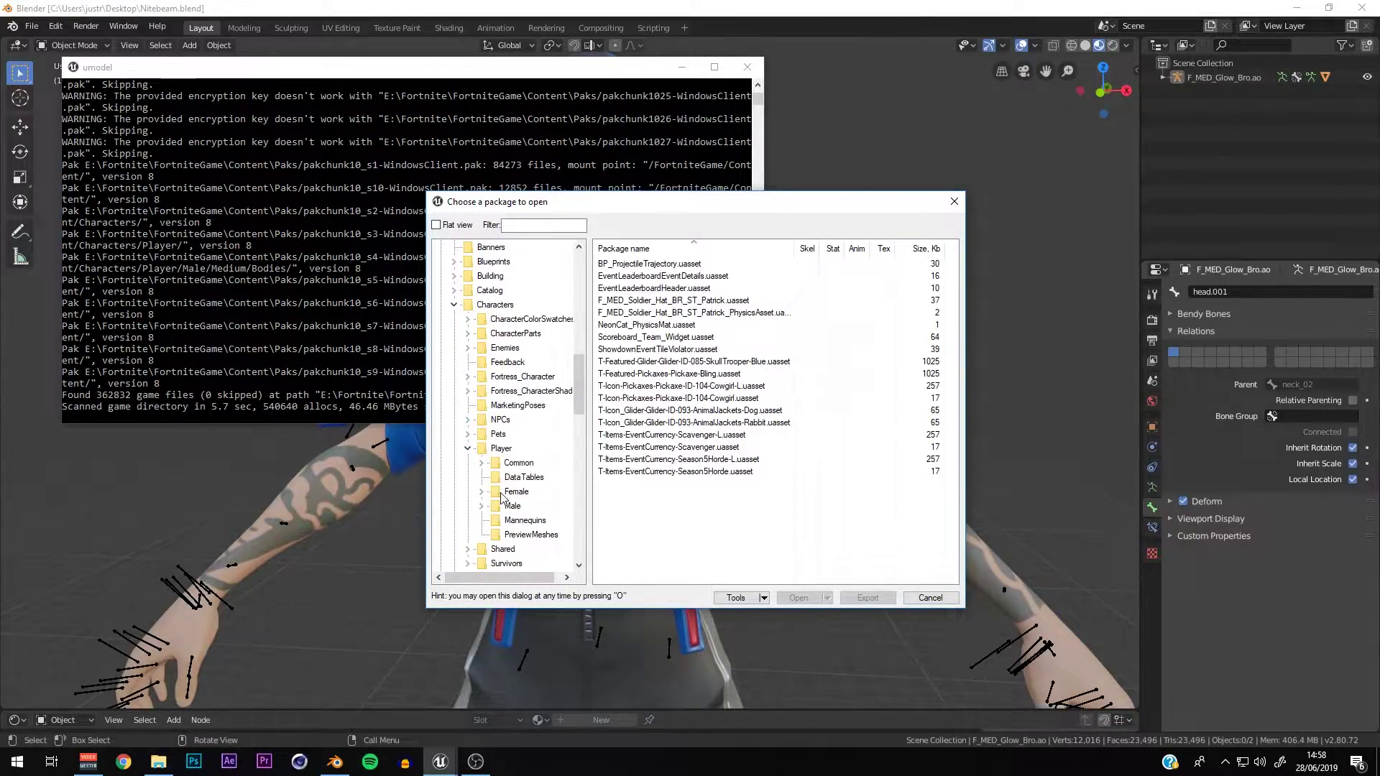
left_click(481, 493)
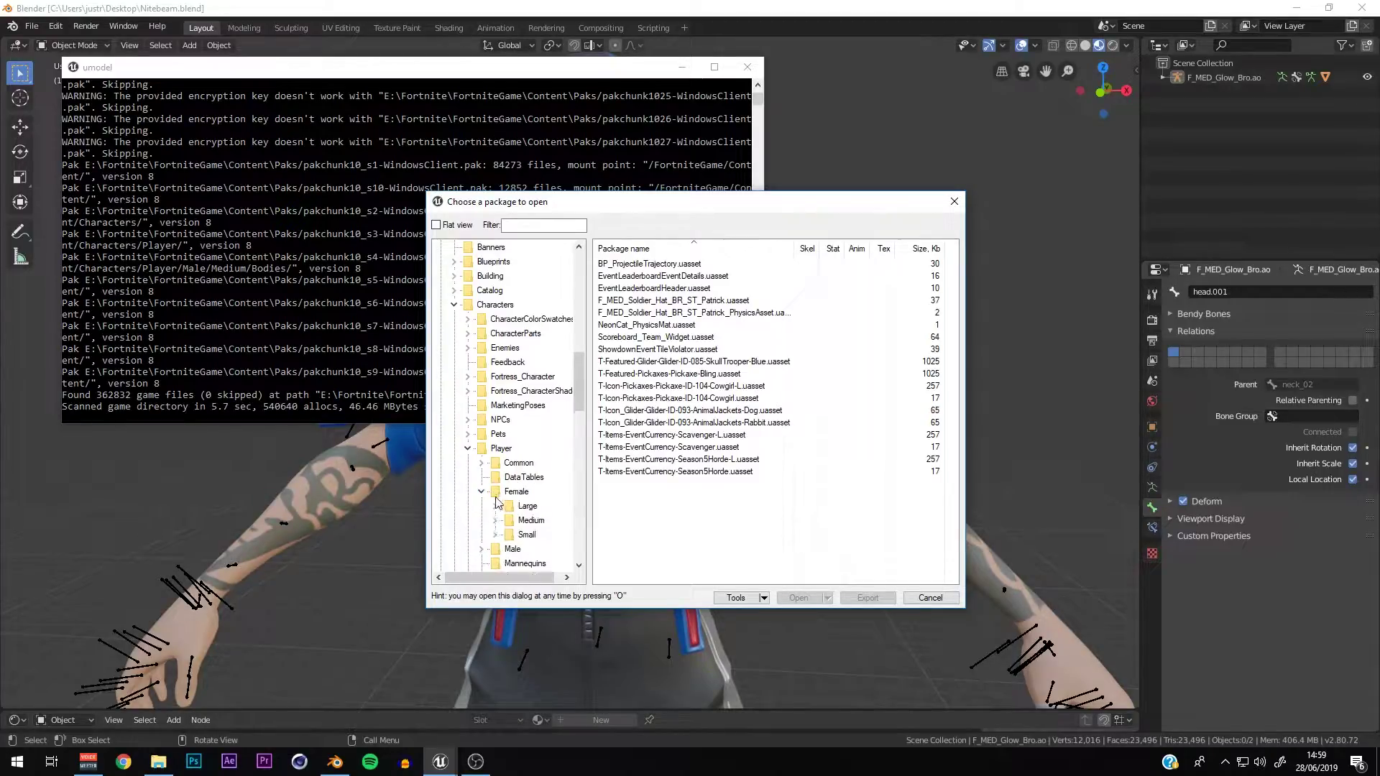
scroll(493, 502, "down", 1)
left_click(494, 492)
left_click(509, 520)
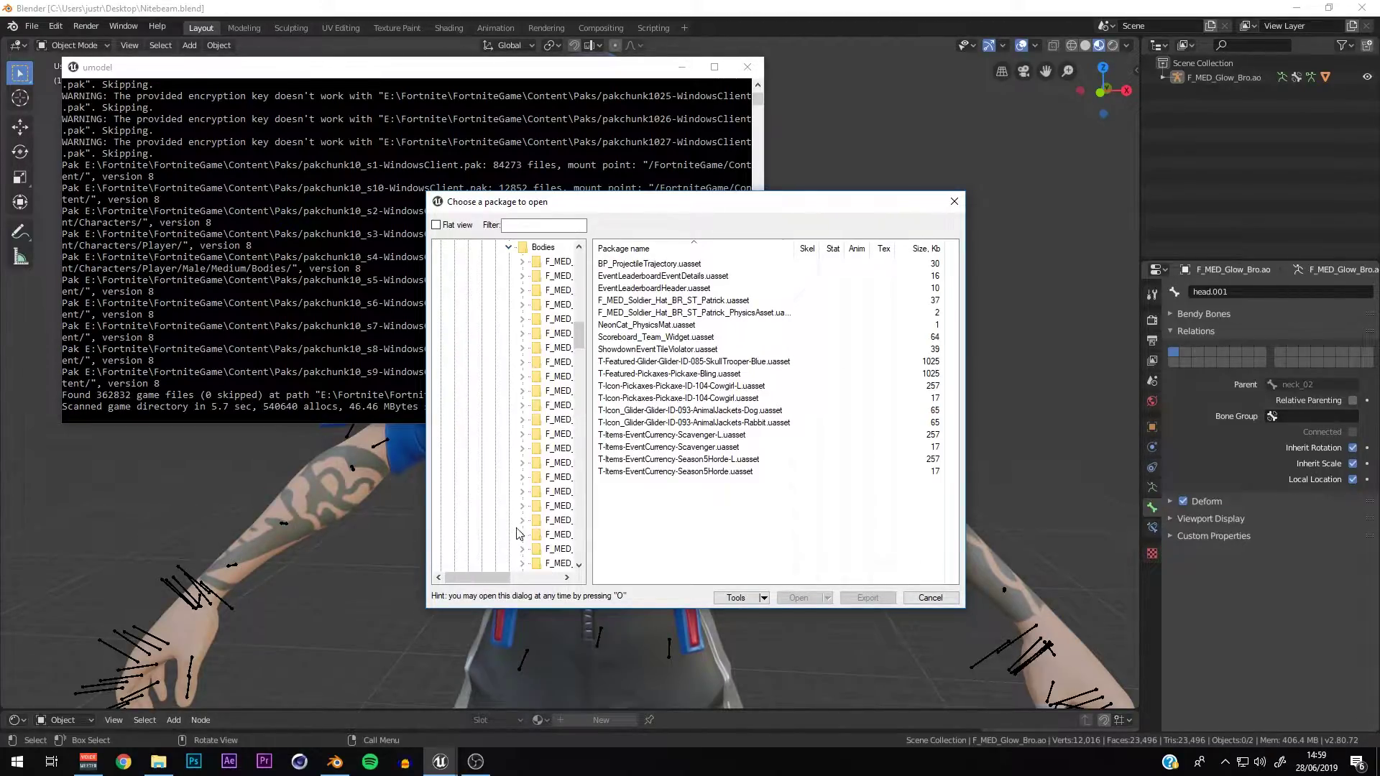
left_click_drag(424, 501, 181, 501)
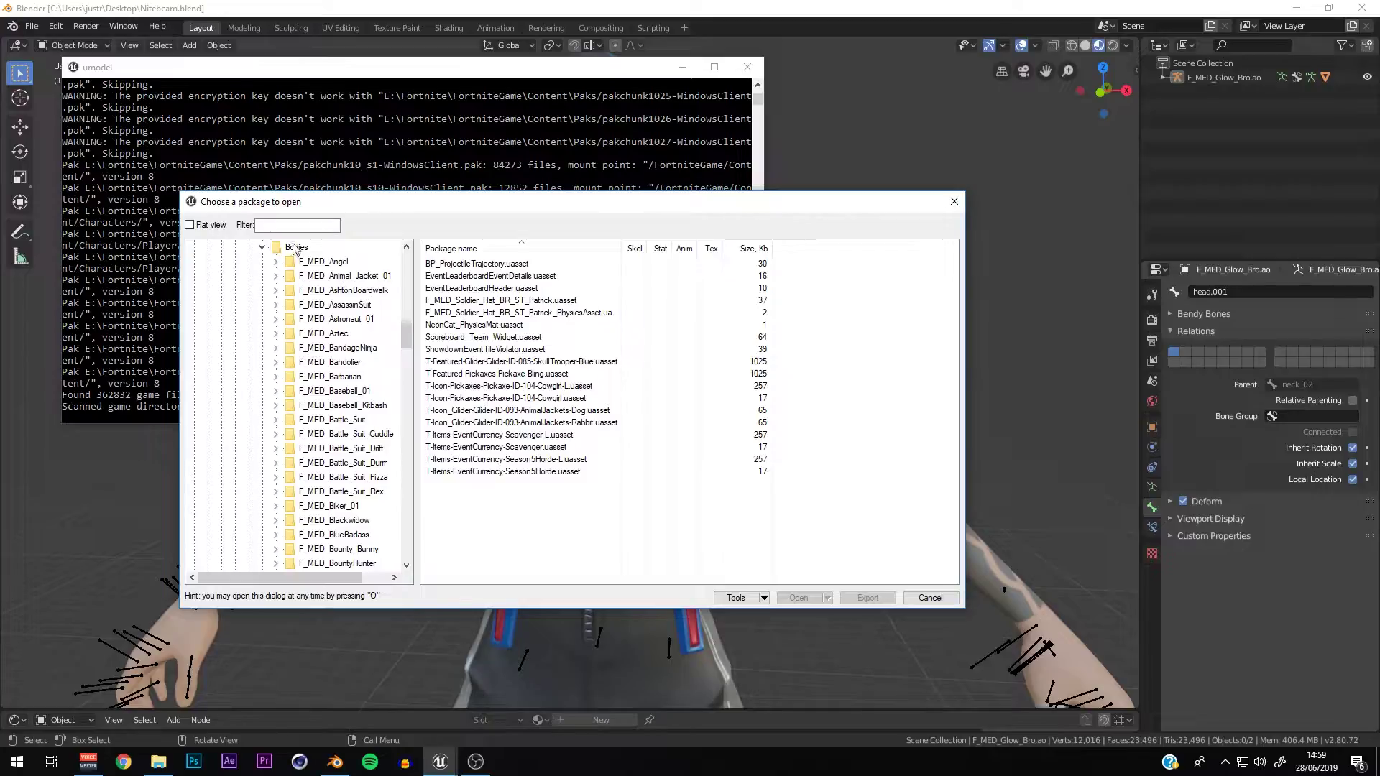
Step: Export all texture packages from the Textures folder of F_MED_Glow_Bro
scroll(316, 439, "down", 4)
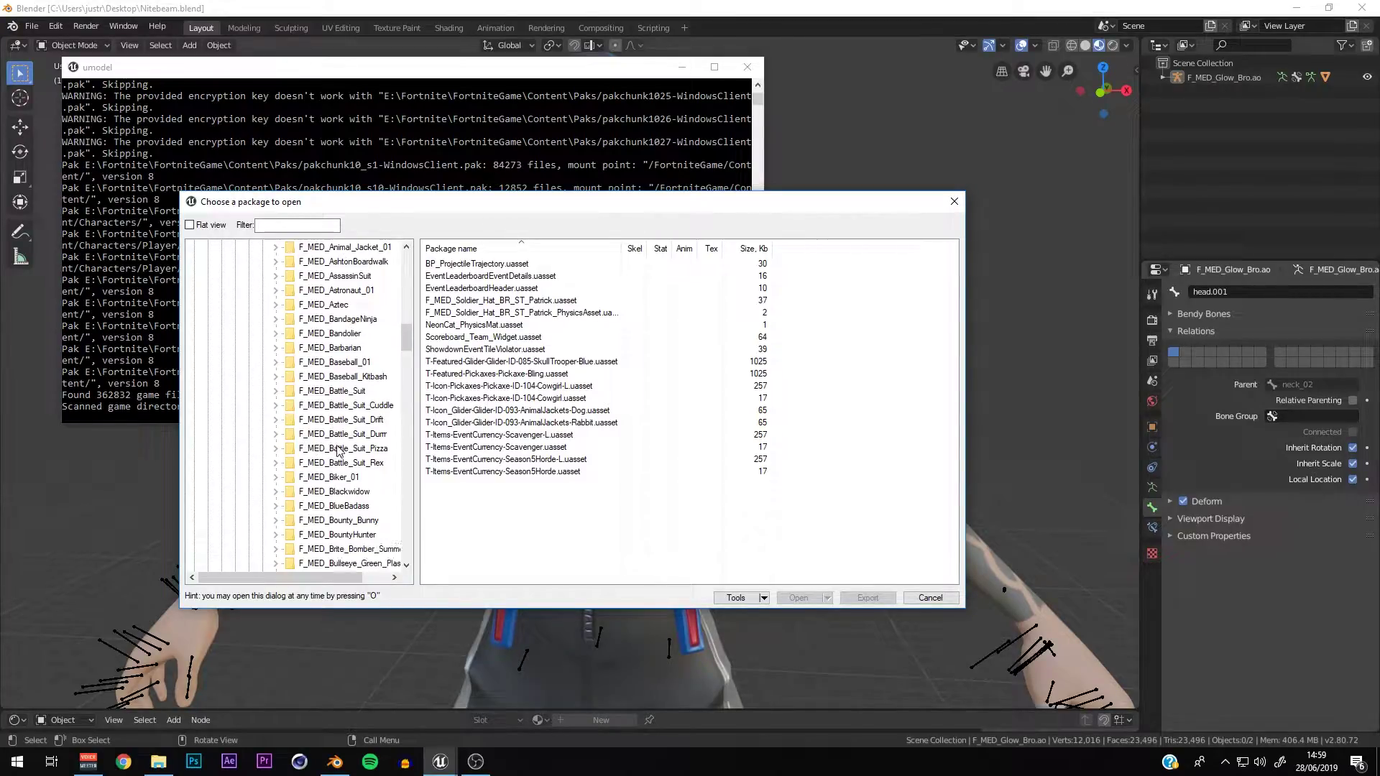
scroll(309, 431, "down", 7)
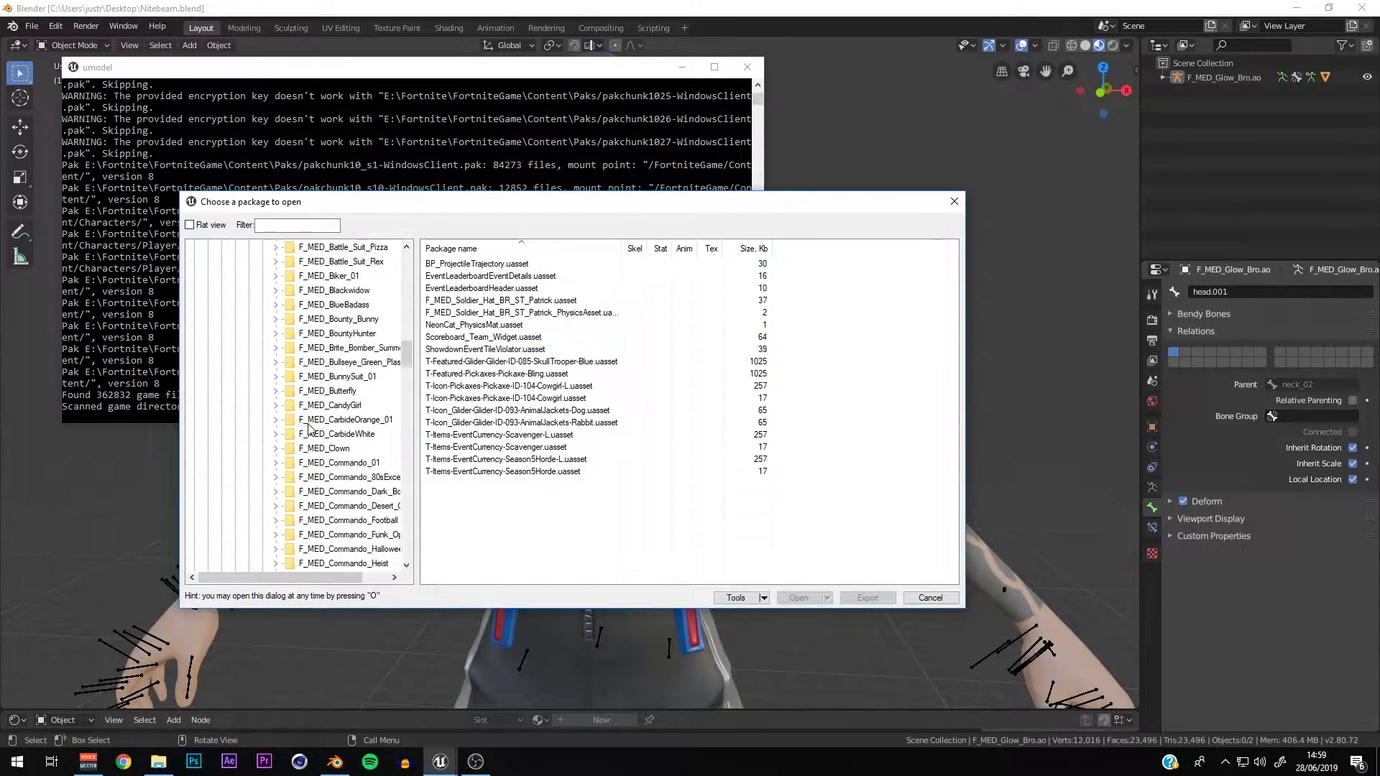
scroll(332, 417, "down", 7)
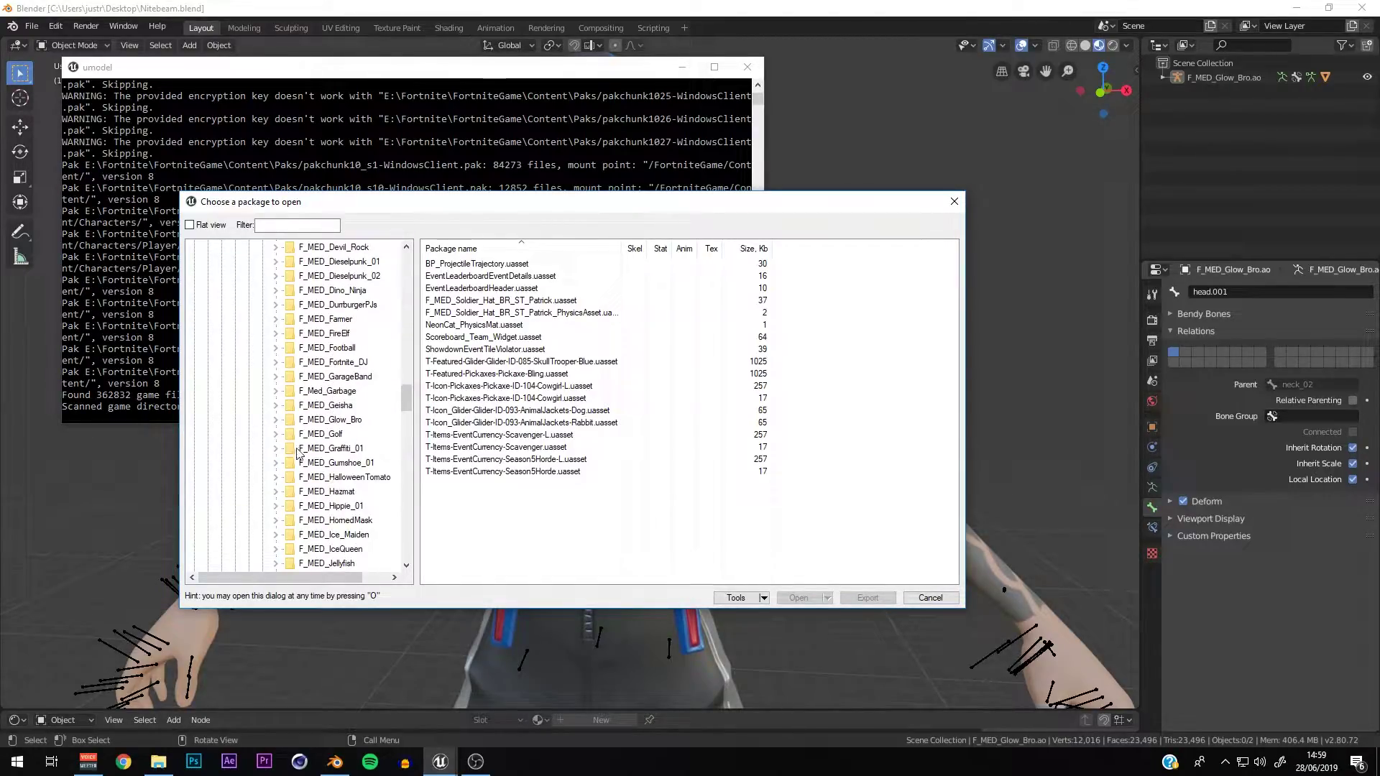
left_click(275, 420)
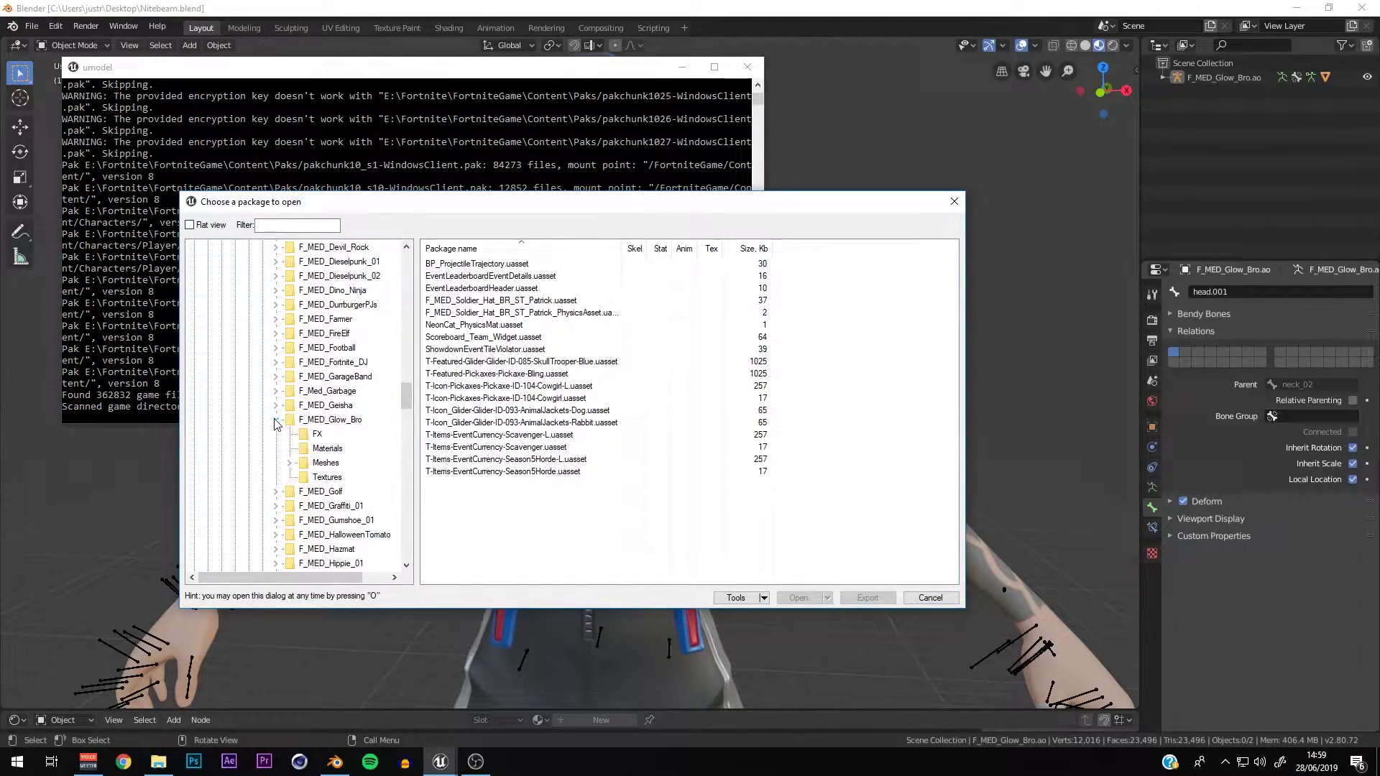
left_click(308, 477)
left_click_drag(507, 435, 536, 268)
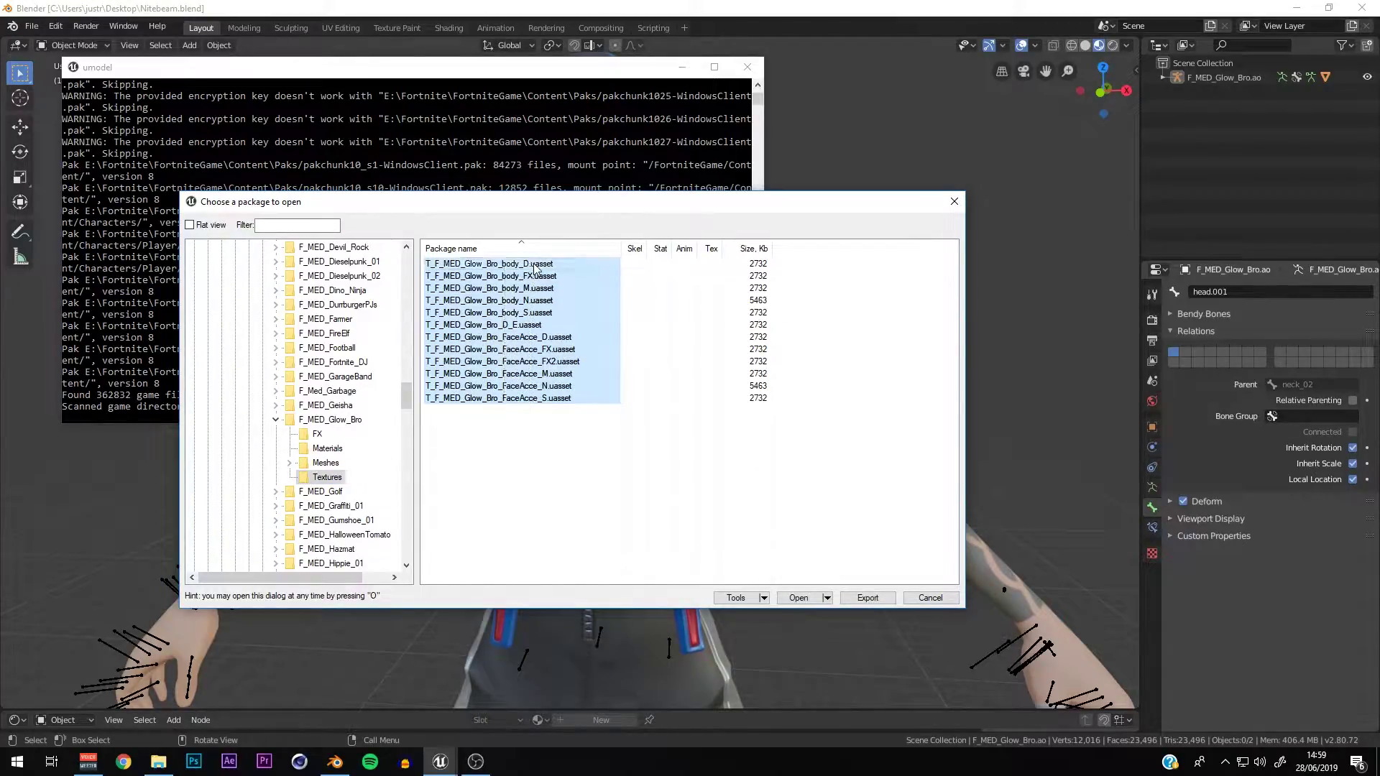
right_click(536, 269)
left_click(589, 299)
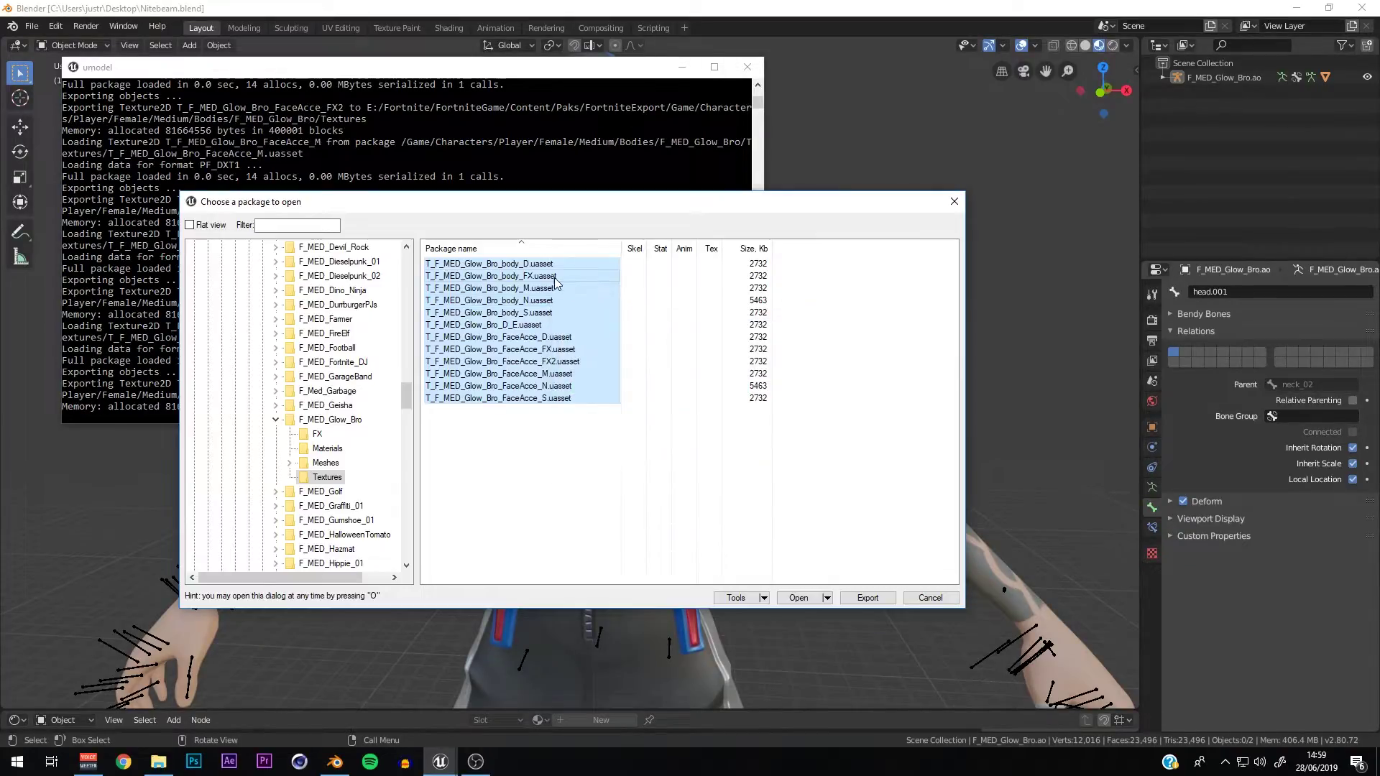
Step: Open the T_F_MED_Glow_Bro_body_FX texture in the viewer and check the export folder in the options
double_click(555, 277)
left_click(566, 188)
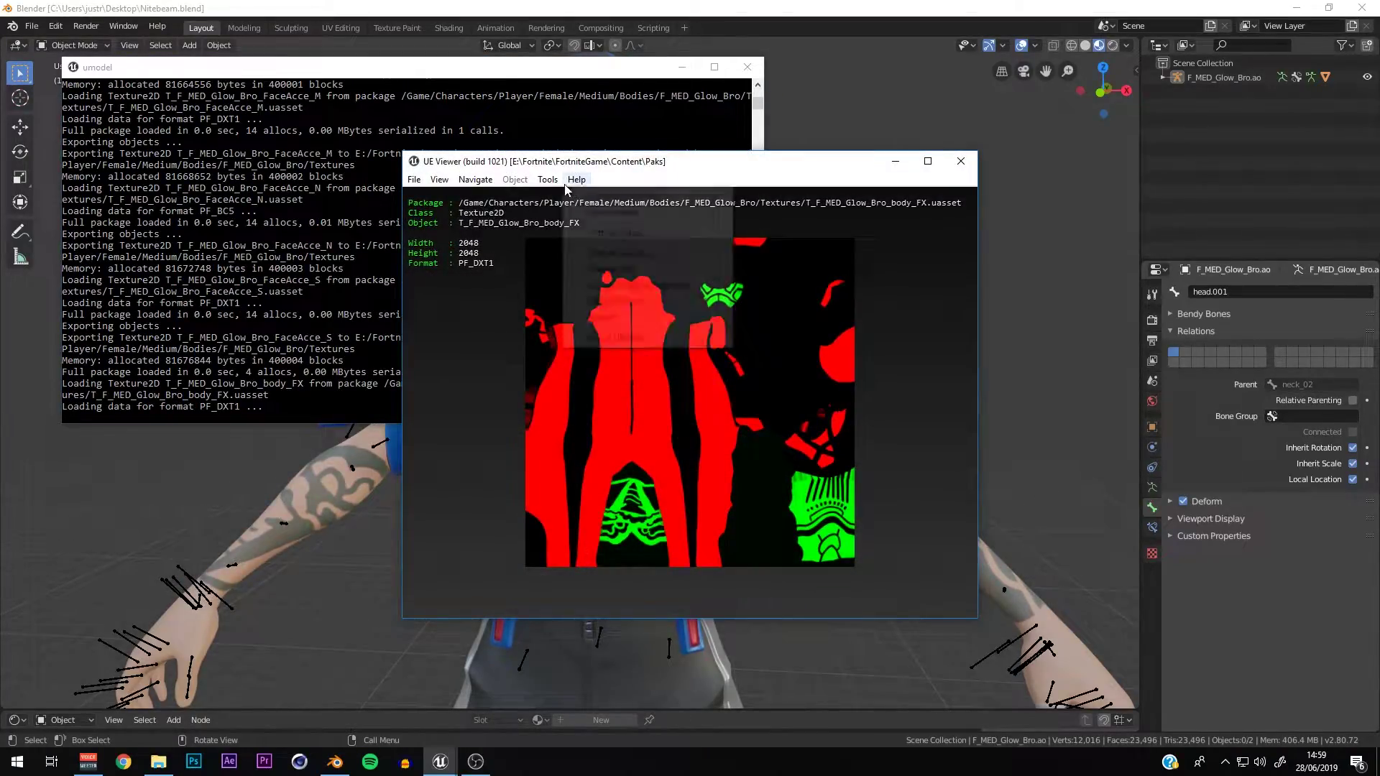
mouse_move(548, 179)
left_click(688, 271)
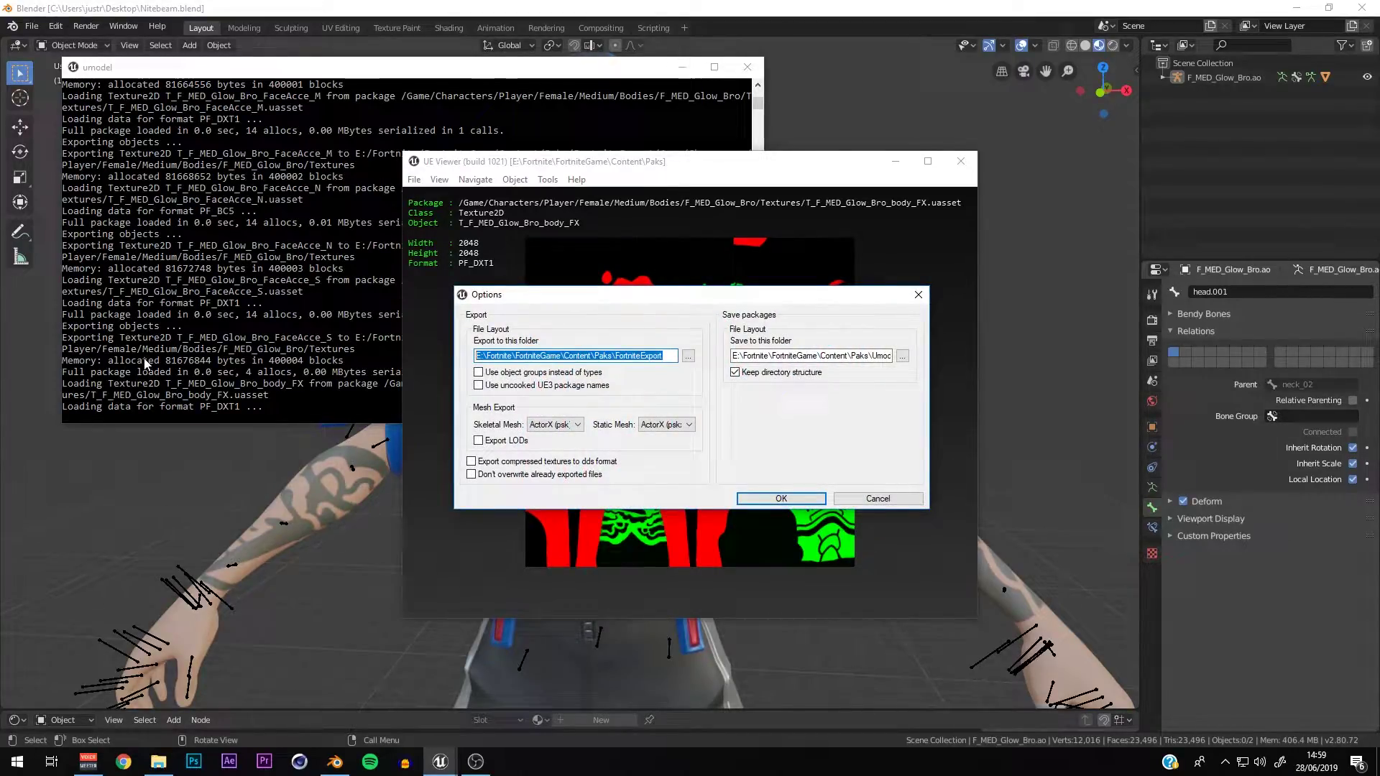
Step: Switch to File Explorer and go to the exported Female > Medium > Bodies > F_MED_Glow_Bro > Textures folder
left_click(158, 762)
double_click(166, 107)
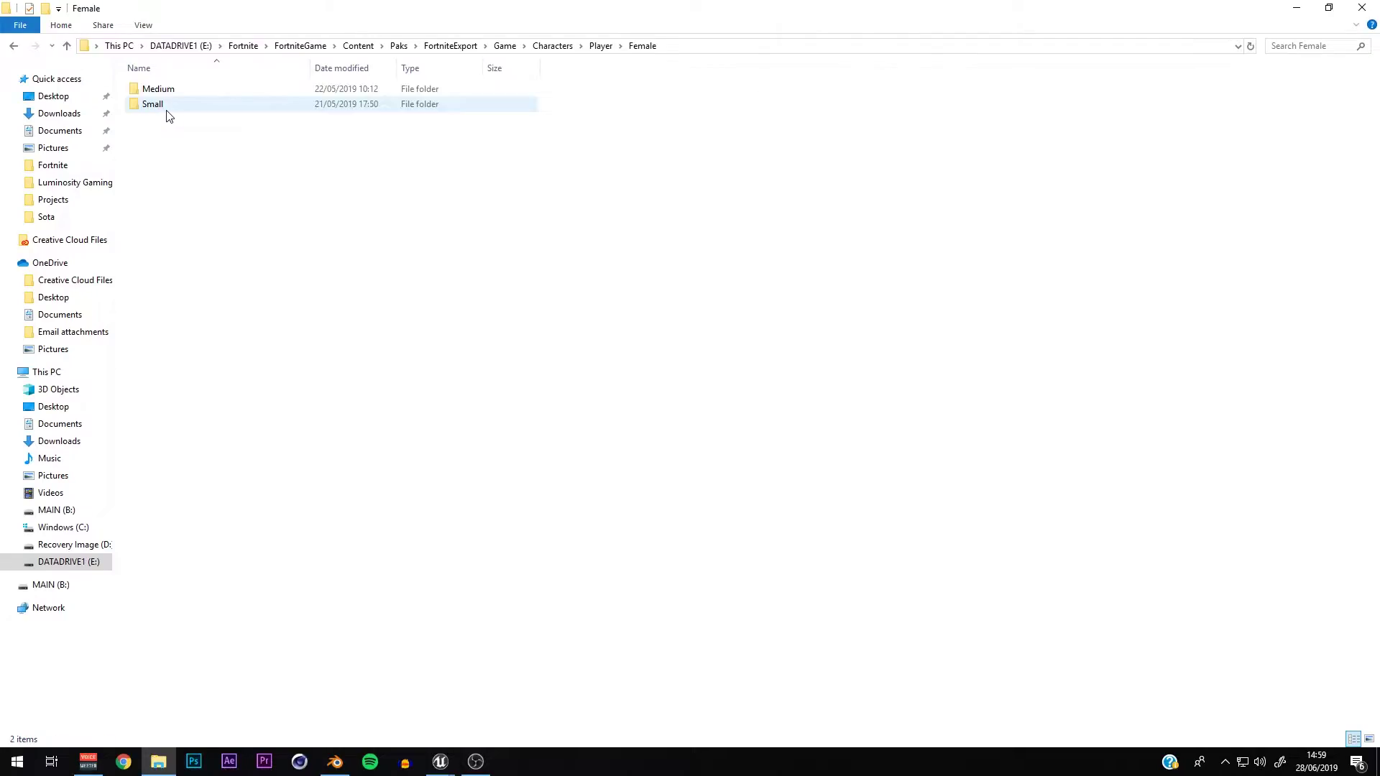
double_click(171, 89)
double_click(174, 91)
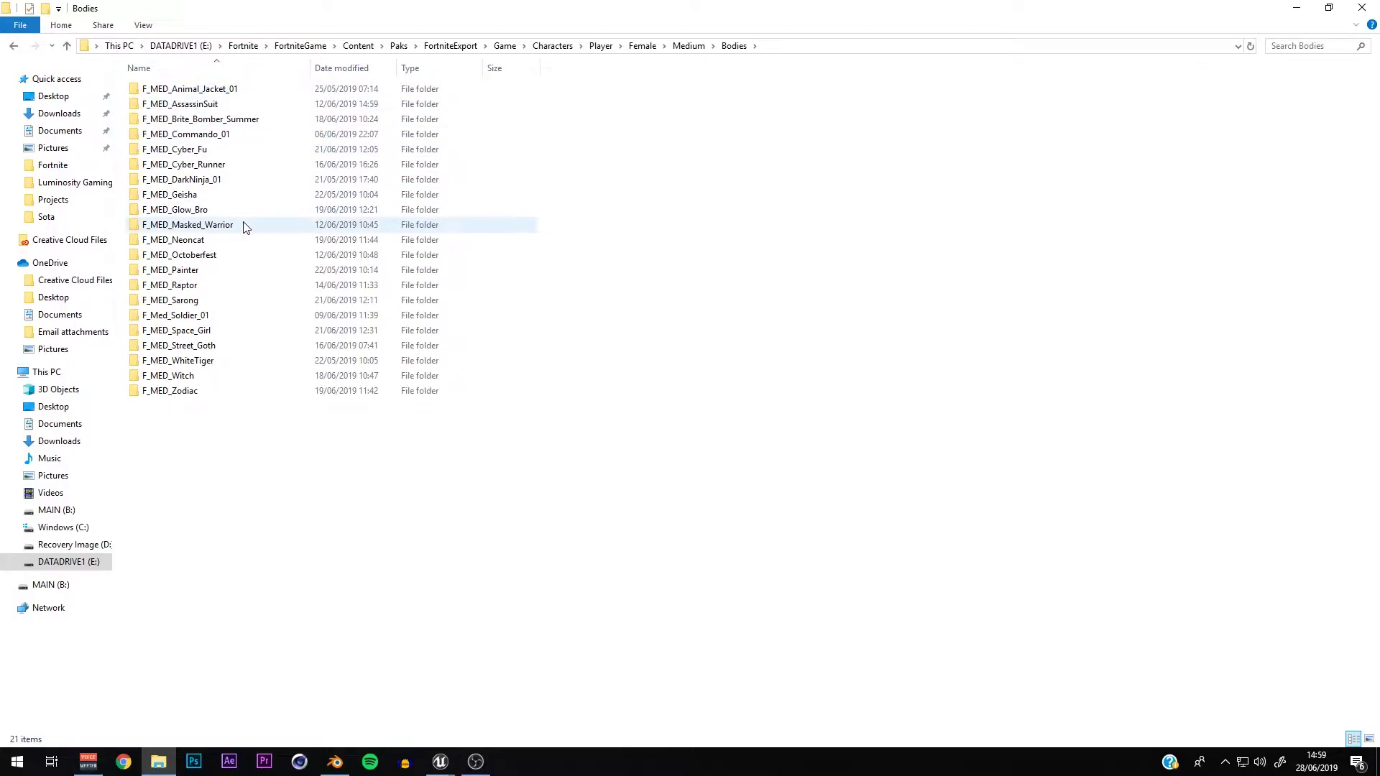
double_click(191, 209)
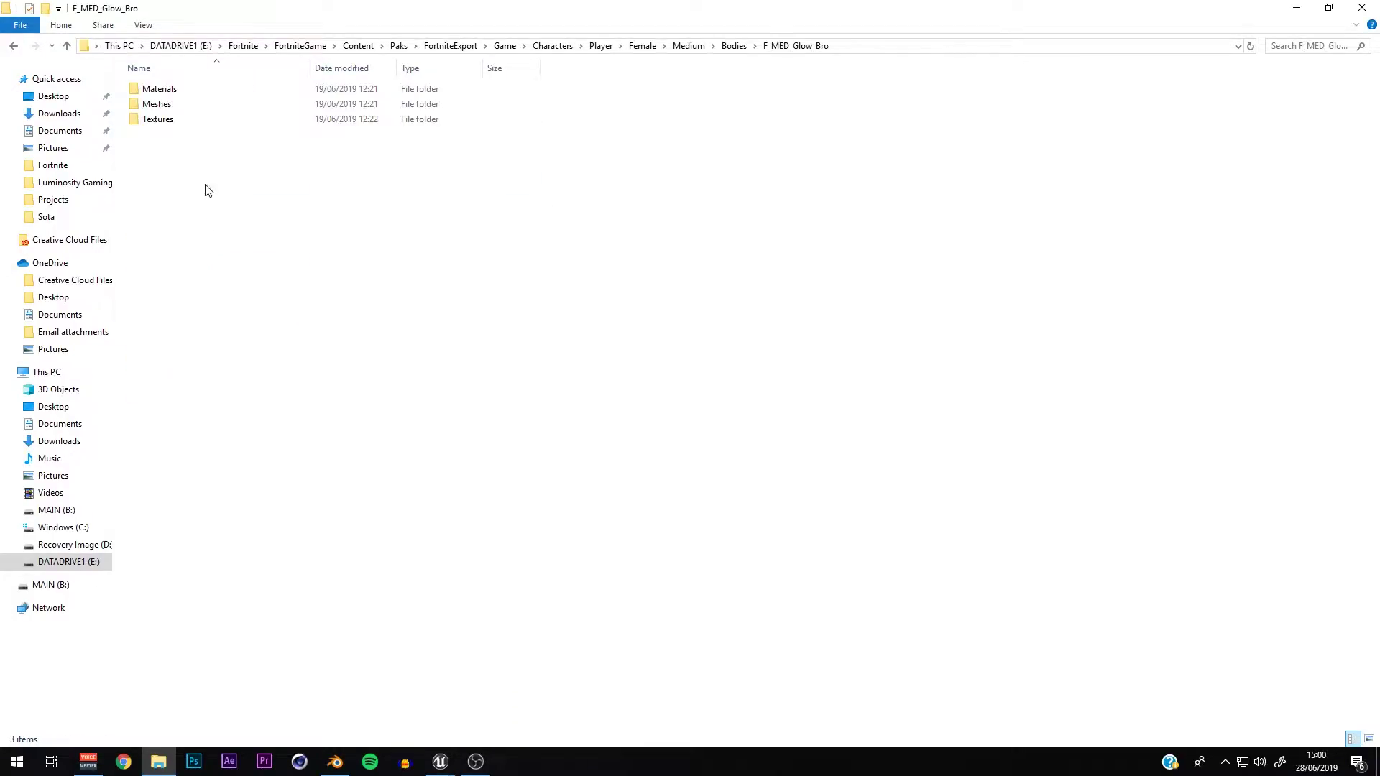
double_click(199, 124)
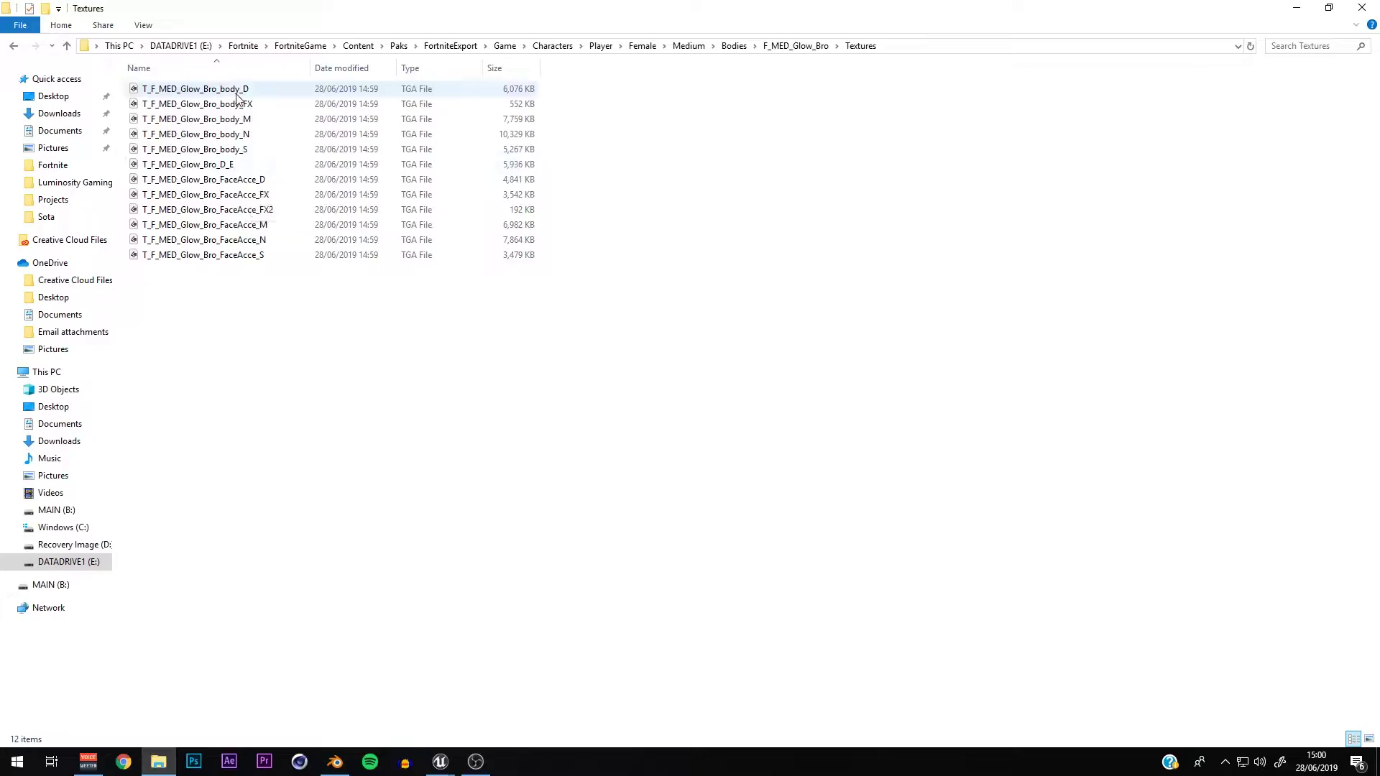
Step: Launch Photoshop, open T_F_MED_Glow_Bro_body_D and T_F_MED_Glow_Bro_body_S from the Textures folder in it, and maximize its window
left_click(207, 763)
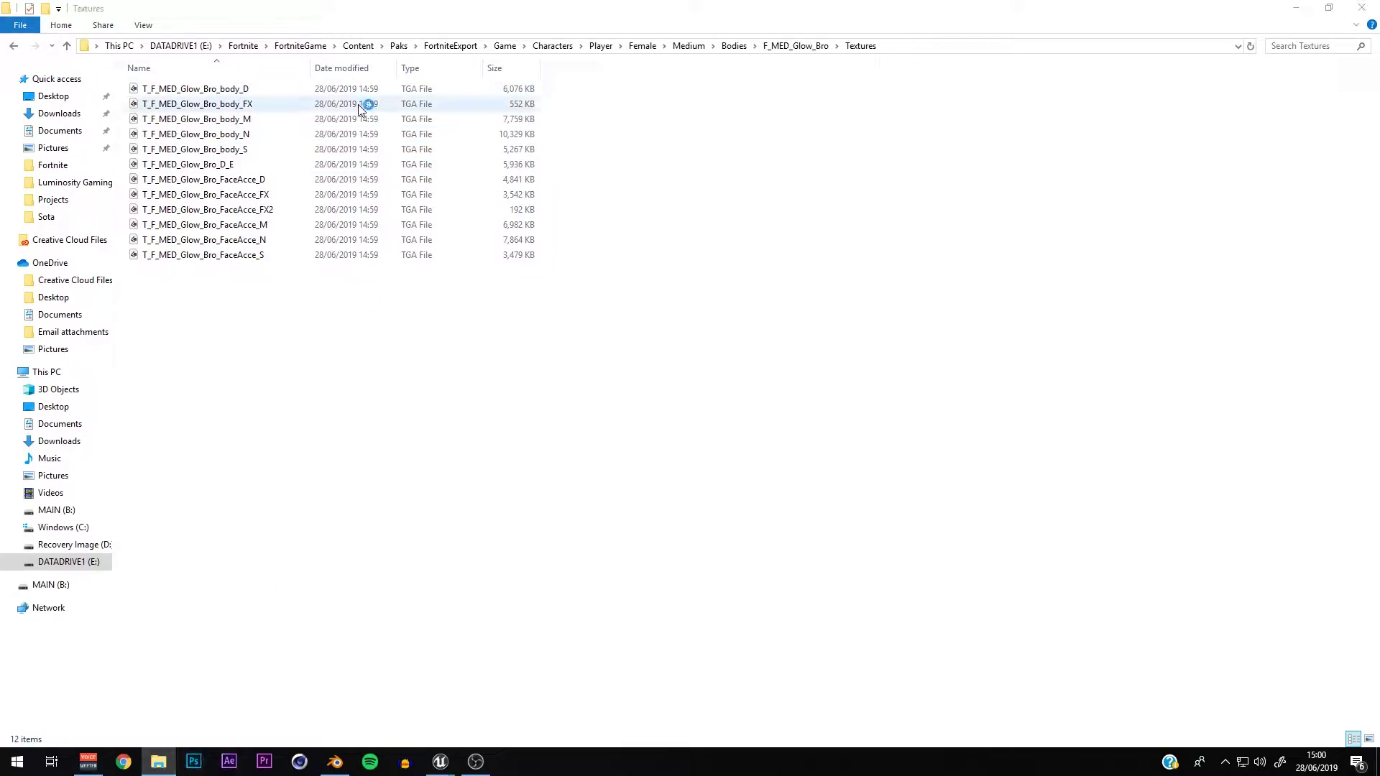
double_click(683, 24)
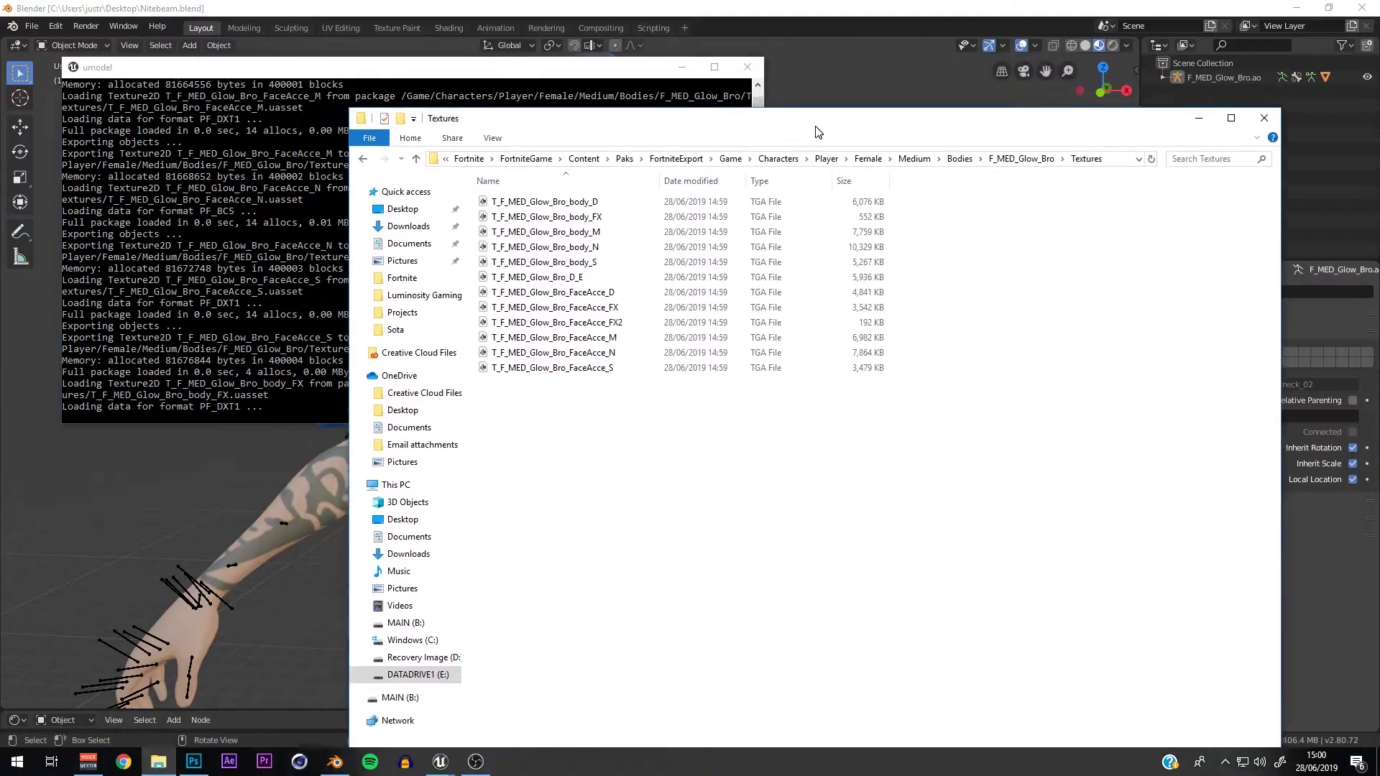
left_click(668, 189)
left_click(678, 250, "ctrl")
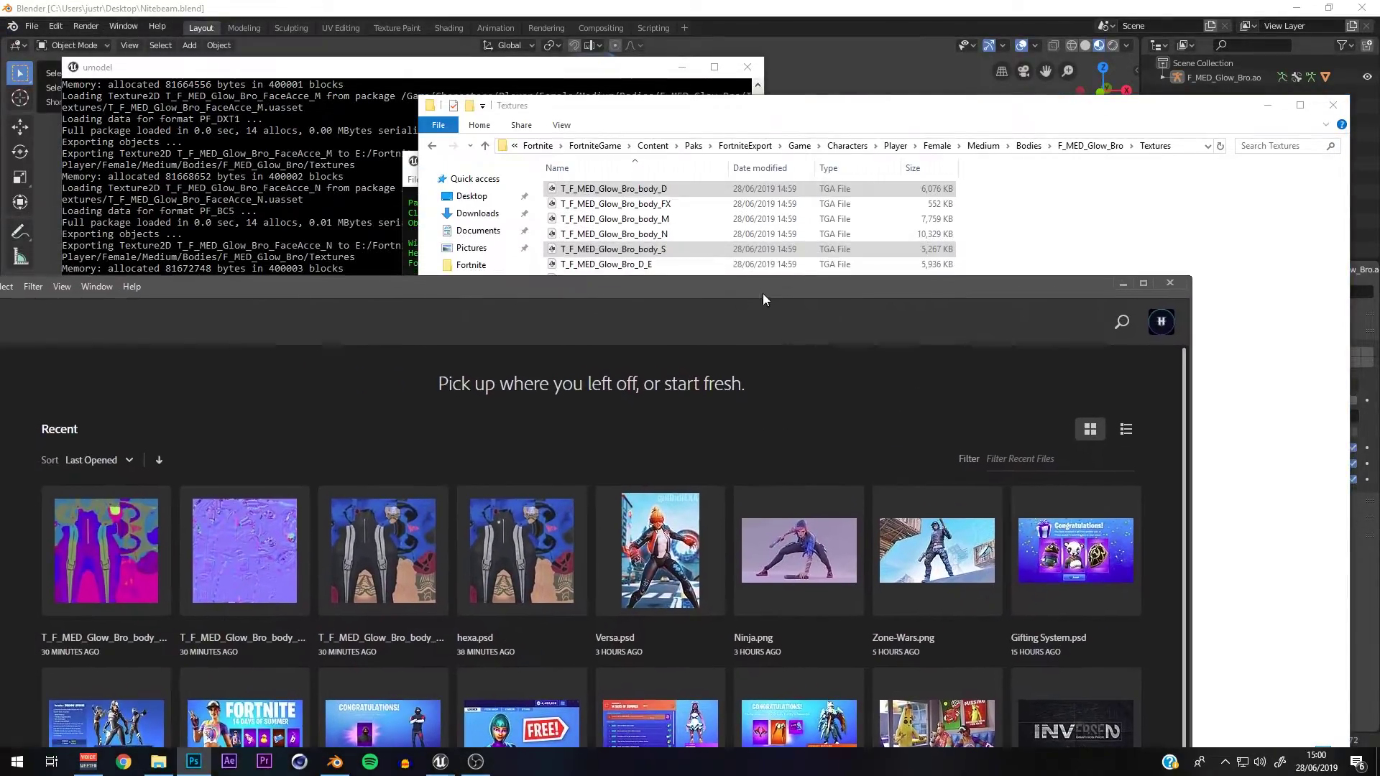
left_click_drag(659, 190, 714, 420)
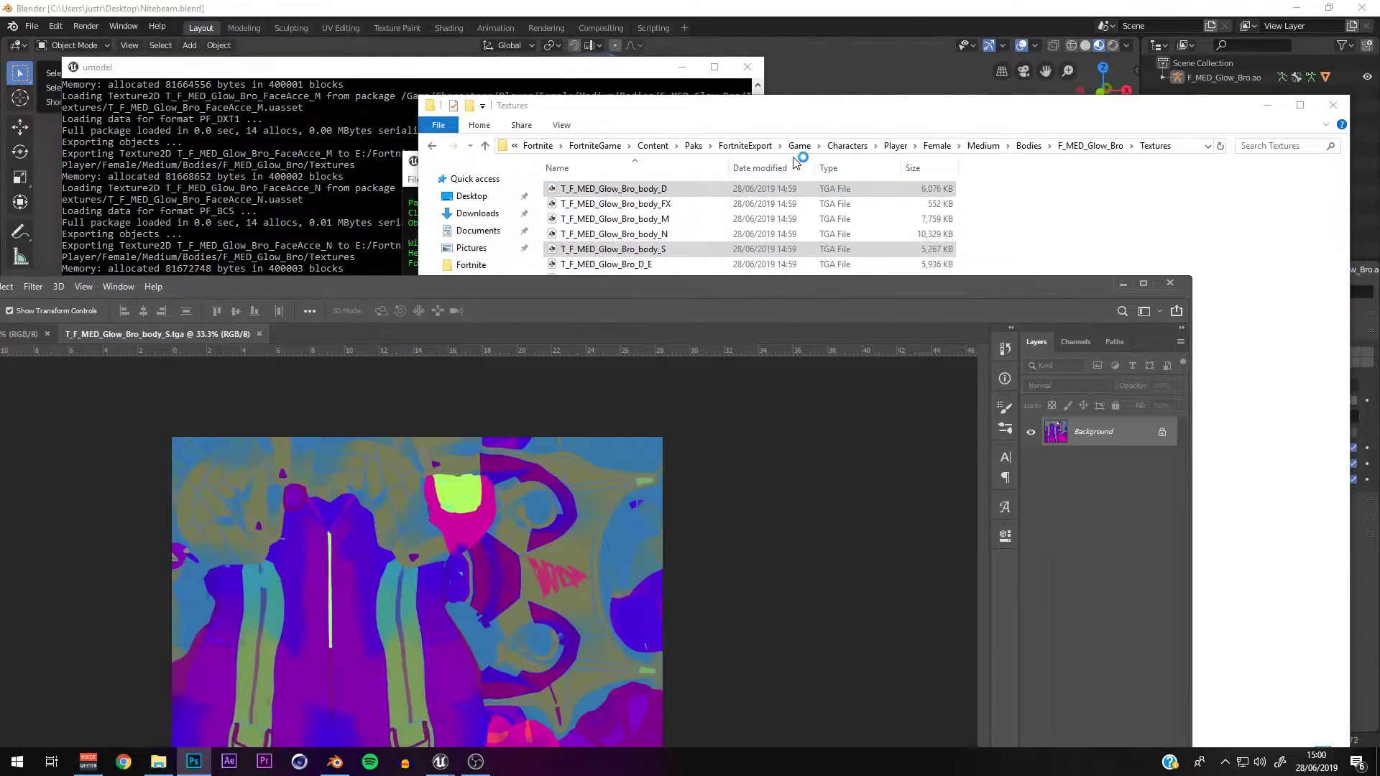
double_click(646, 295)
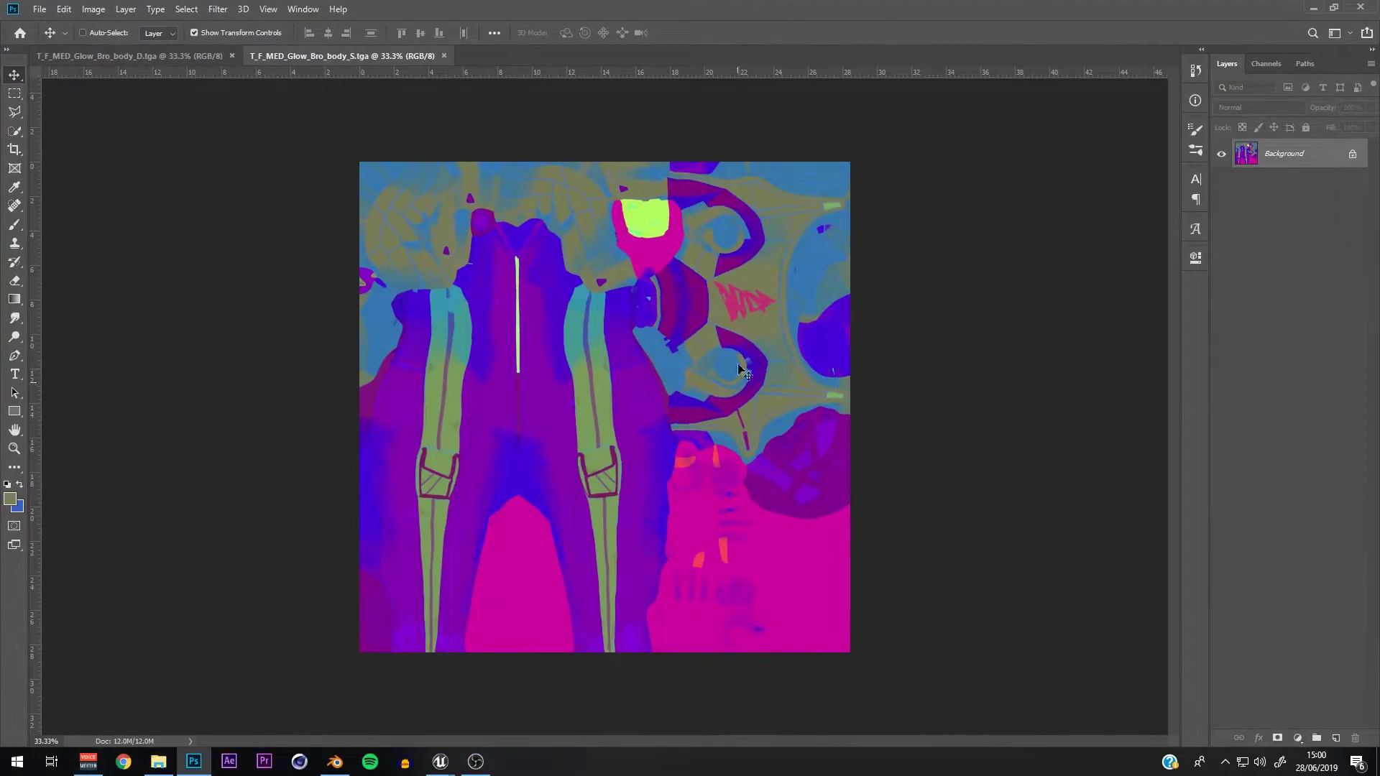
Step: Return to the T_F_MED_Glow_Bro_body_D texture, open Logo-PNG-4.png and place its logo on the texture as a new layer
scroll(721, 300, "up", 3, "alt")
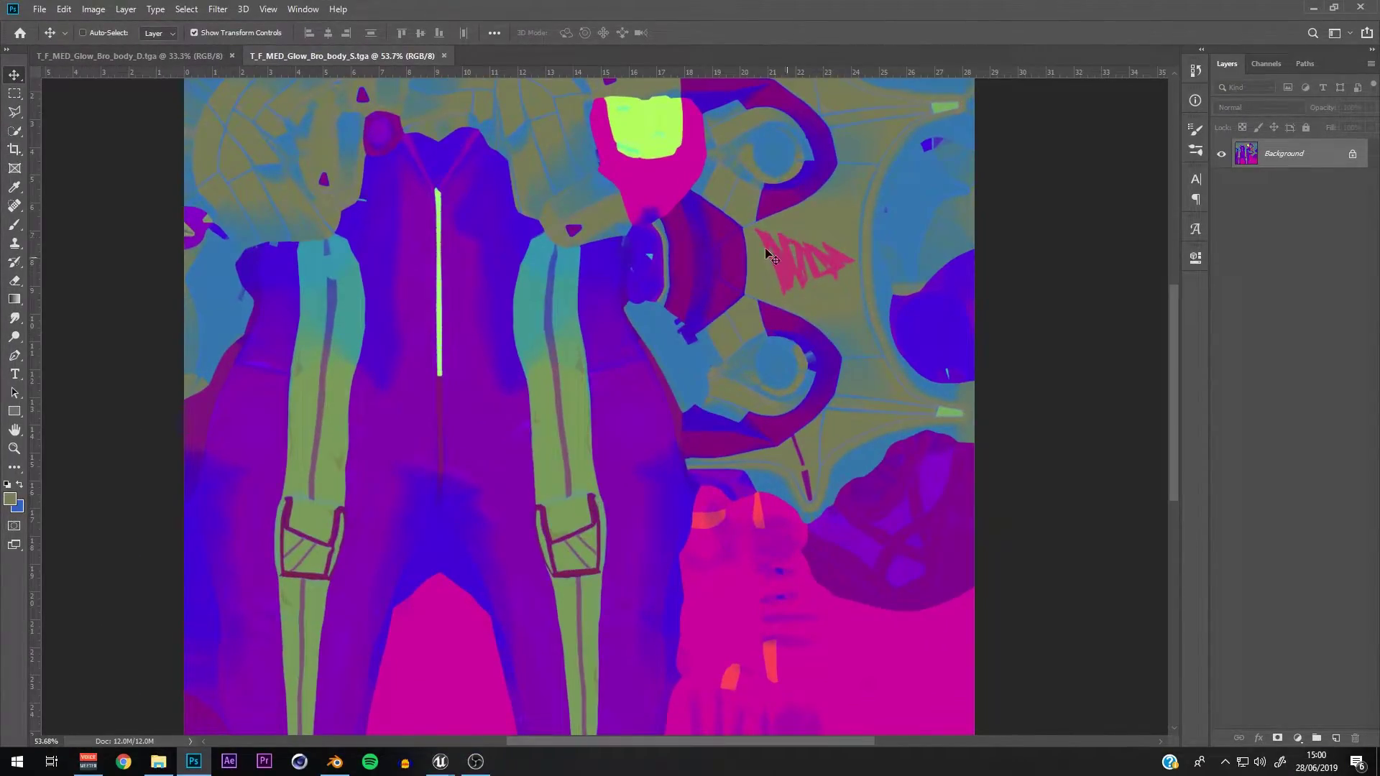
left_click(184, 57)
scroll(485, 189, "up", 4, "alt")
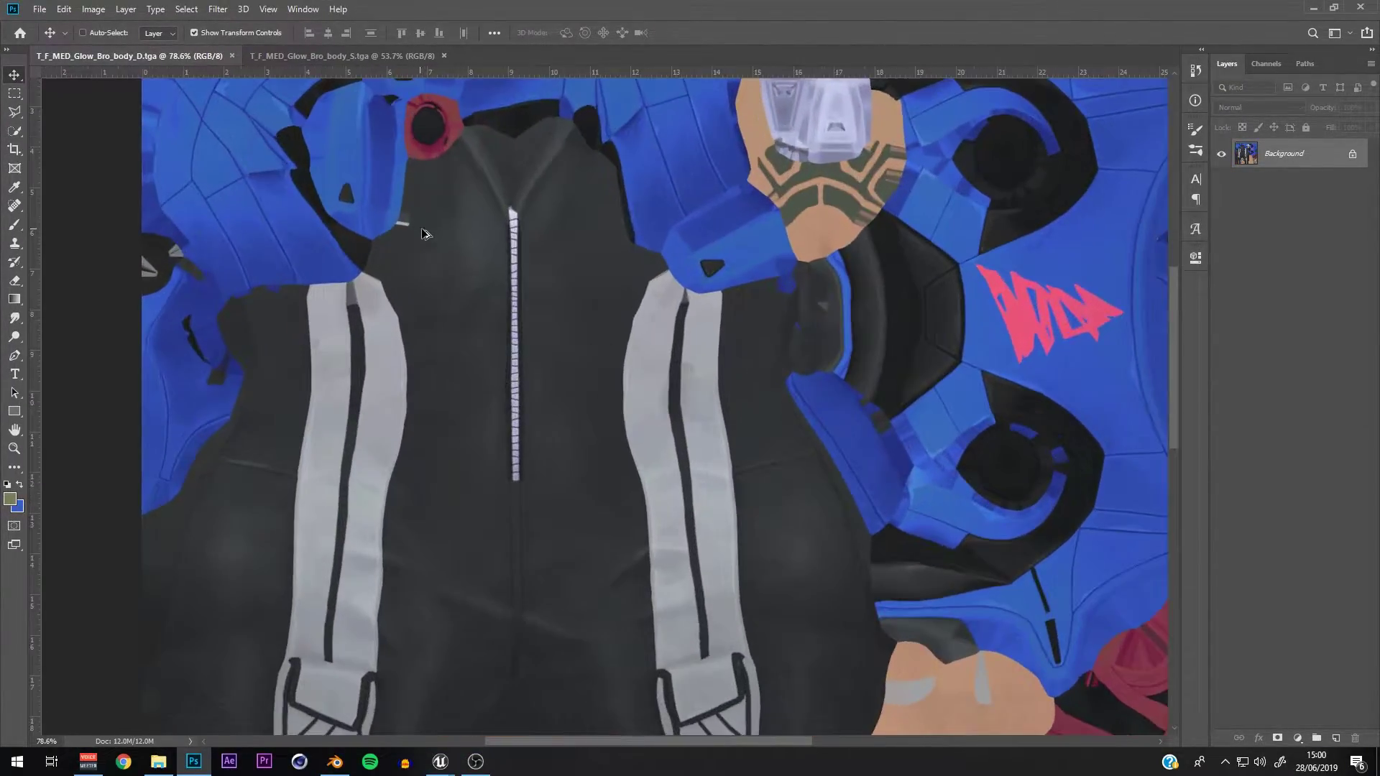
scroll(424, 233, "down", 3, "alt")
left_click(42, 10)
left_click(57, 37)
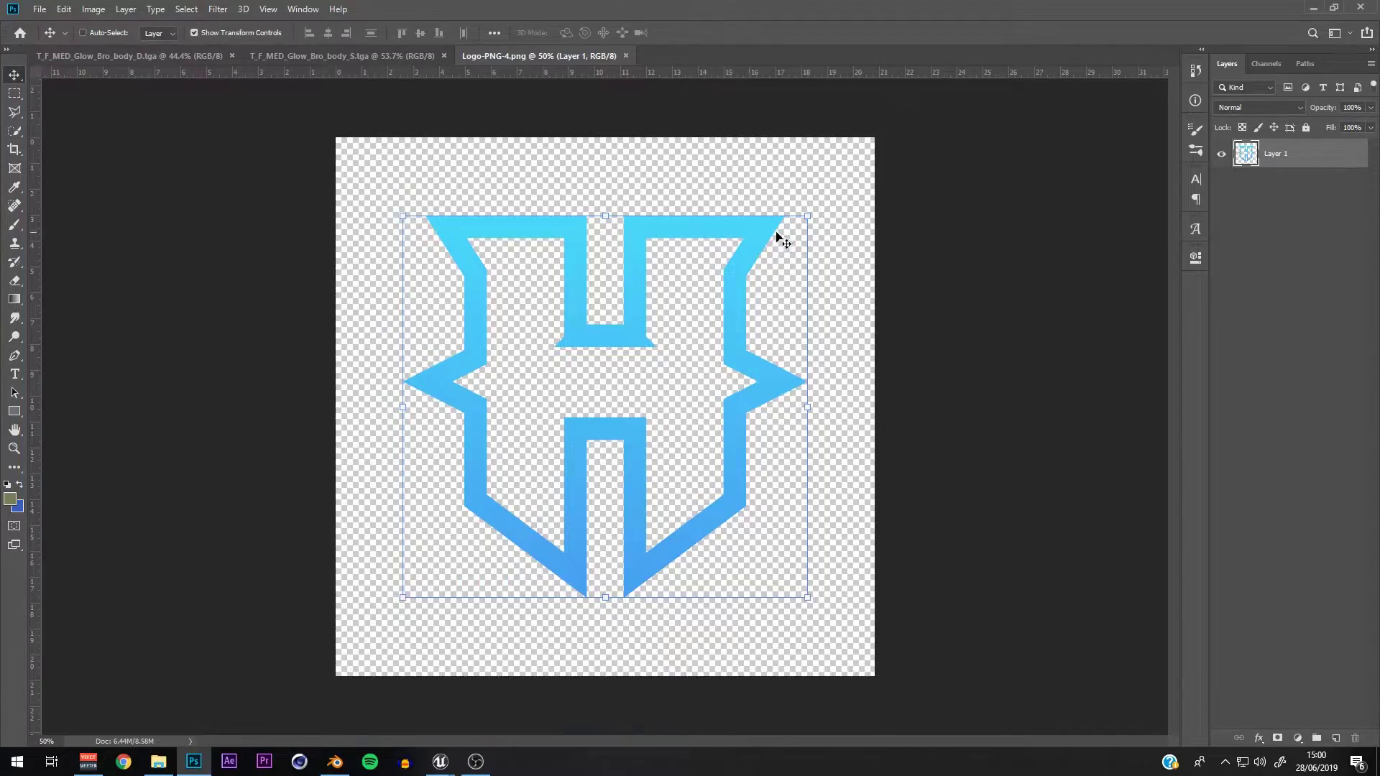
left_click_drag(782, 240, 647, 359)
scroll(514, 218, "down", 5, "alt")
scroll(513, 219, "up", 6, "alt")
scroll(561, 212, "up", 2)
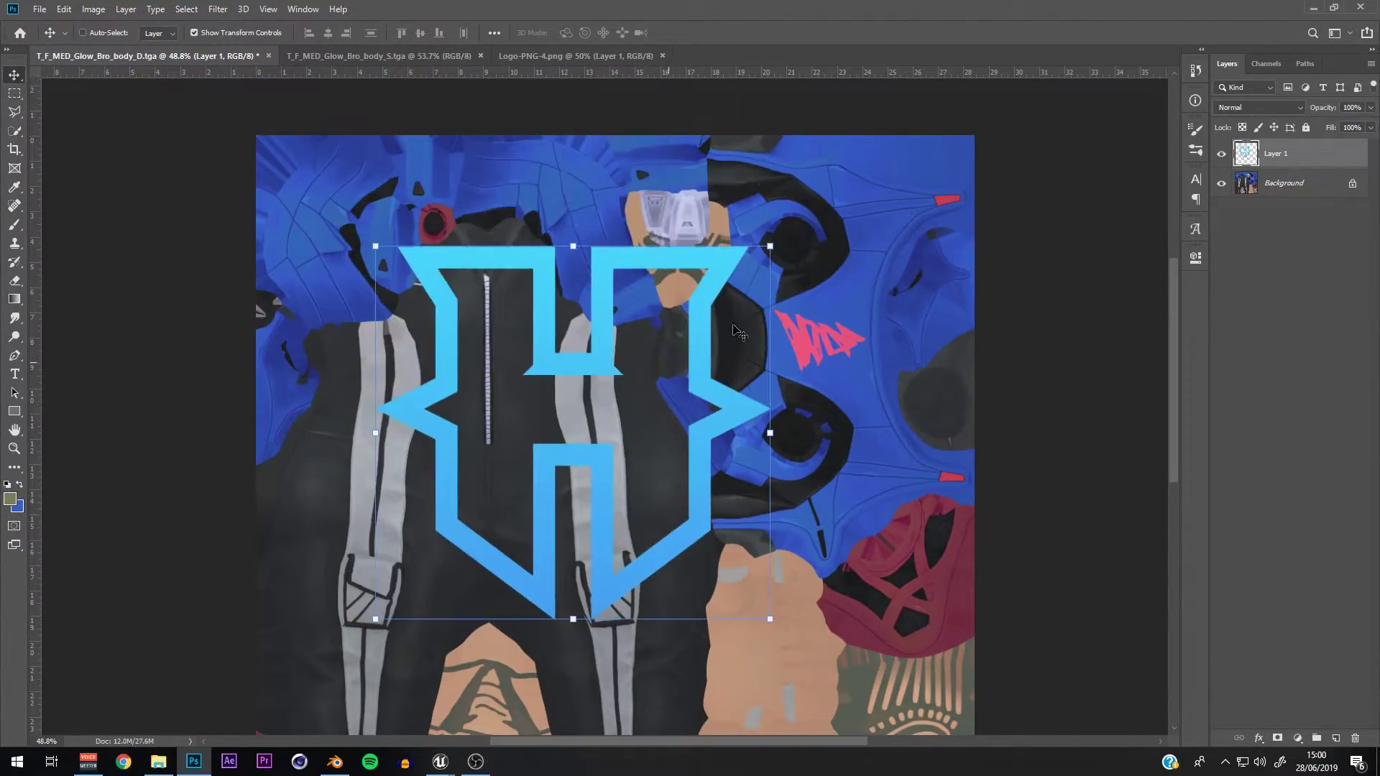
Step: Duplicate the logo layer and hide the copy beneath it, keeping Layer 1 selected
left_click_drag(1265, 158, 1244, 184, "alt")
left_click(1223, 184)
left_click(1236, 157)
left_click(1222, 156)
left_click_drag(772, 228, 555, 416, "shift")
left_click(669, 35)
left_click_drag(634, 260, 524, 196)
left_click_drag(658, 182, 474, 349, "alt")
scroll(436, 352, "up", 4, "alt")
left_click_drag(575, 281, 581, 245)
left_click(670, 33)
Step: Scale the Layer 1 logo down to a small emblem and place it on the suit's chest beside the zipper
scroll(906, 119, "down", 3, "alt")
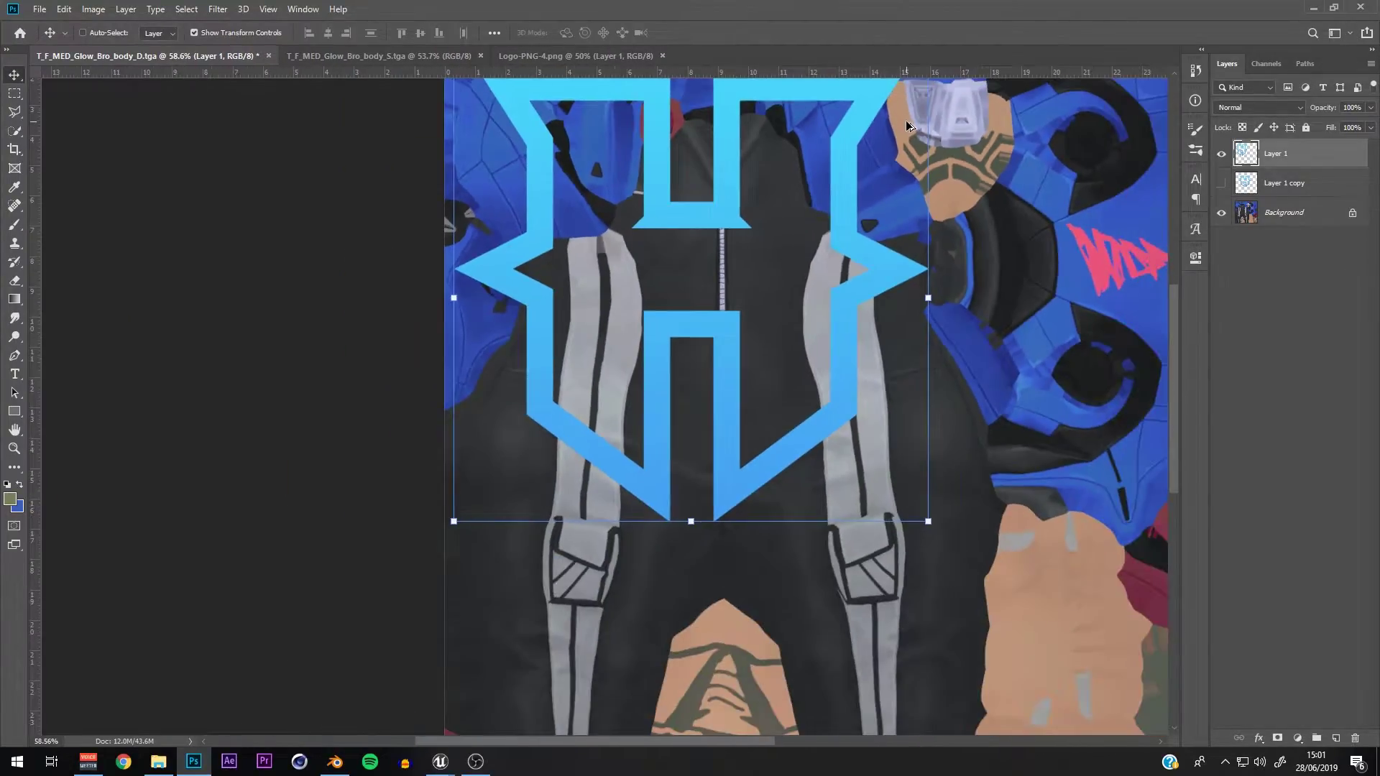
scroll(906, 119, "down", 1)
scroll(934, 230, "up", 4)
left_click_drag(935, 230, 719, 452, "alt")
left_click(689, 33)
scroll(750, 347, "up", 4, "alt")
left_click_drag(770, 403, 748, 224)
left_click_drag(668, 293, 656, 300, "alt")
left_click(690, 33)
Step: Fine-tune the small chest logo's position beside the zipper and apply the transform
left_click_drag(736, 165, 735, 171)
scroll(708, 268, "down", 3, "alt")
scroll(708, 317, "up", 3, "alt")
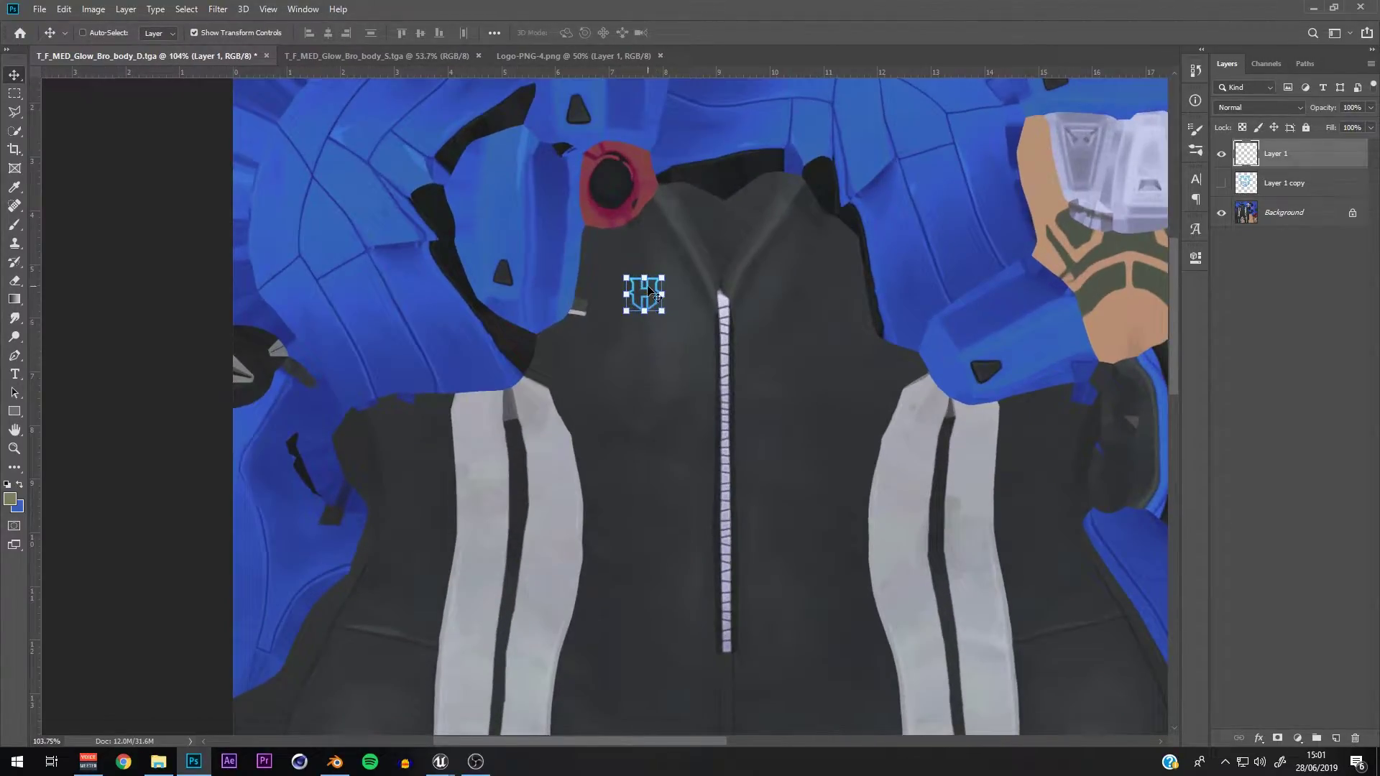
scroll(537, 336, "down", 1, "alt")
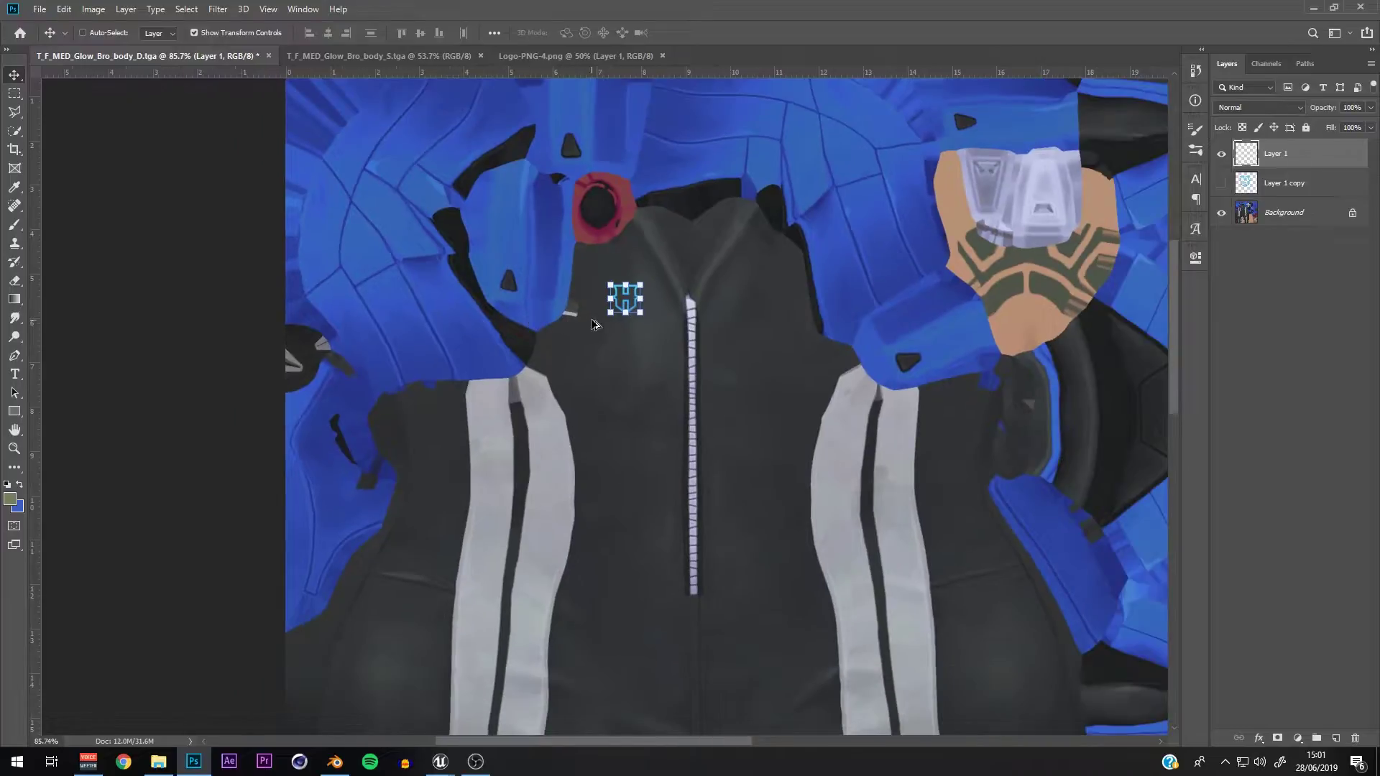
scroll(676, 325, "up", 1, "alt")
left_click_drag(711, 297, 709, 291)
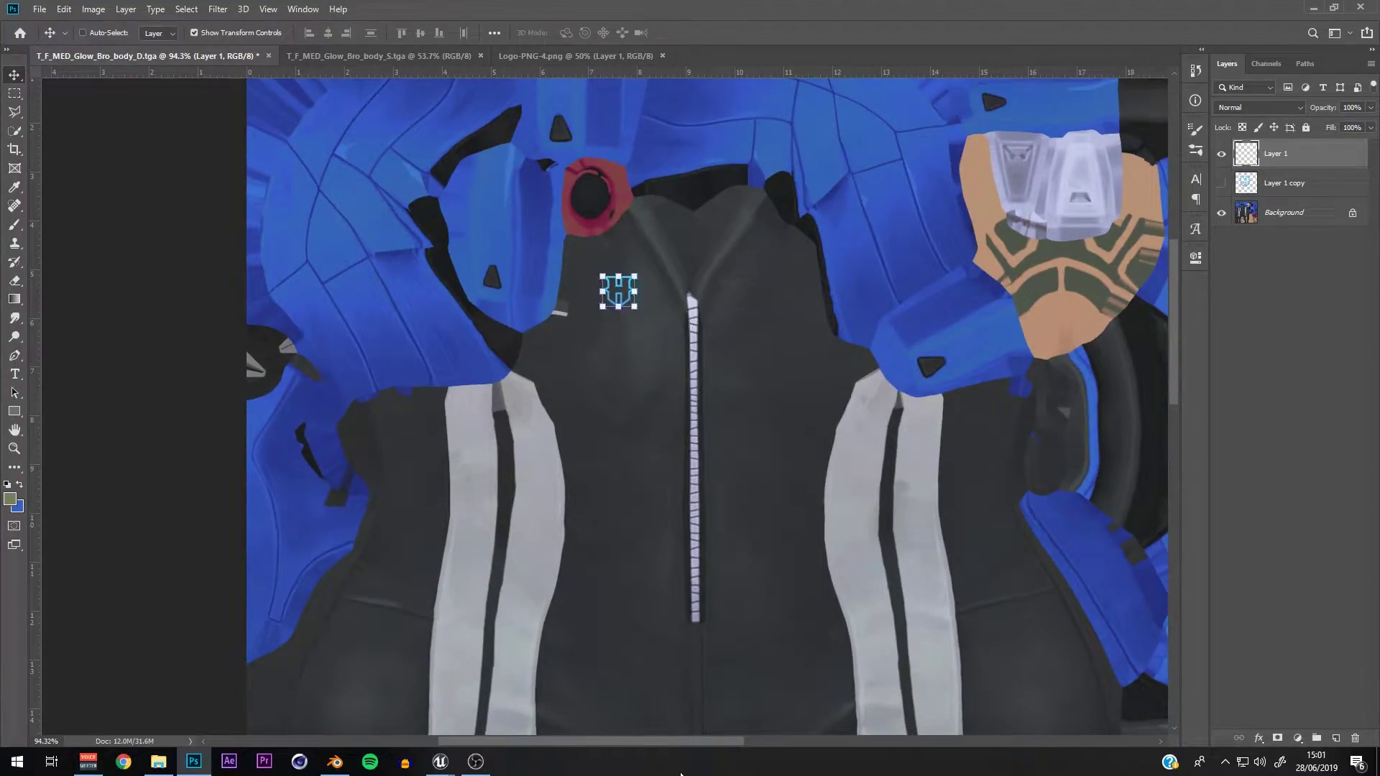
scroll(693, 745, "down", 1, "alt")
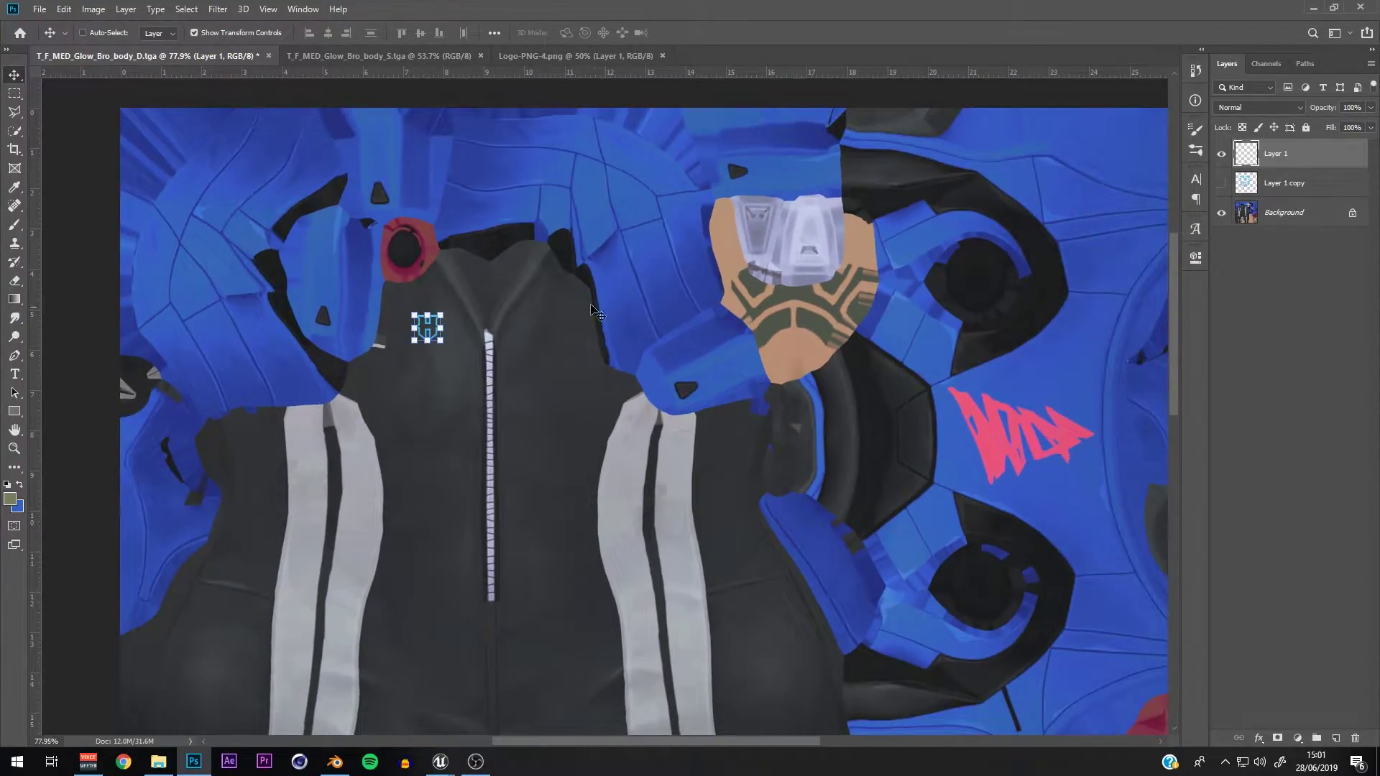
left_click(438, 318)
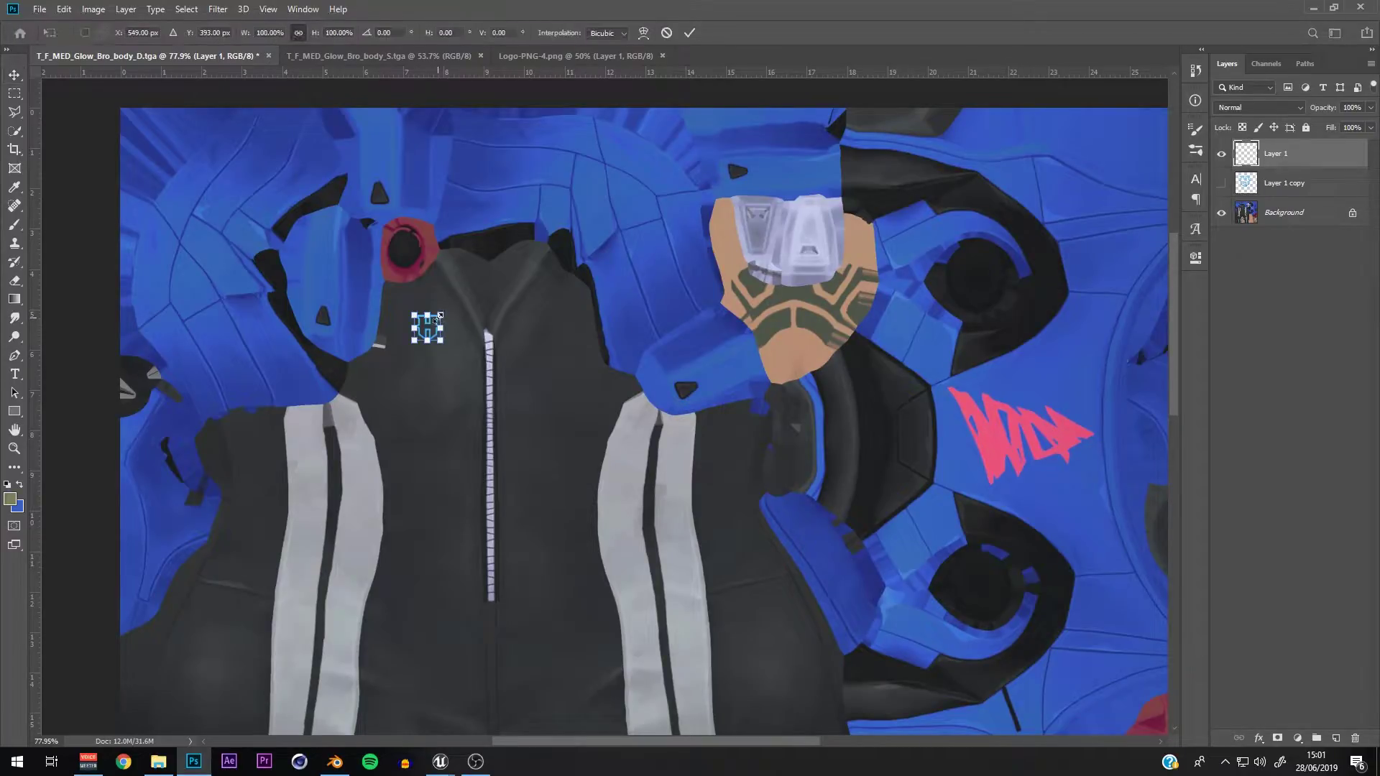
left_click(689, 33)
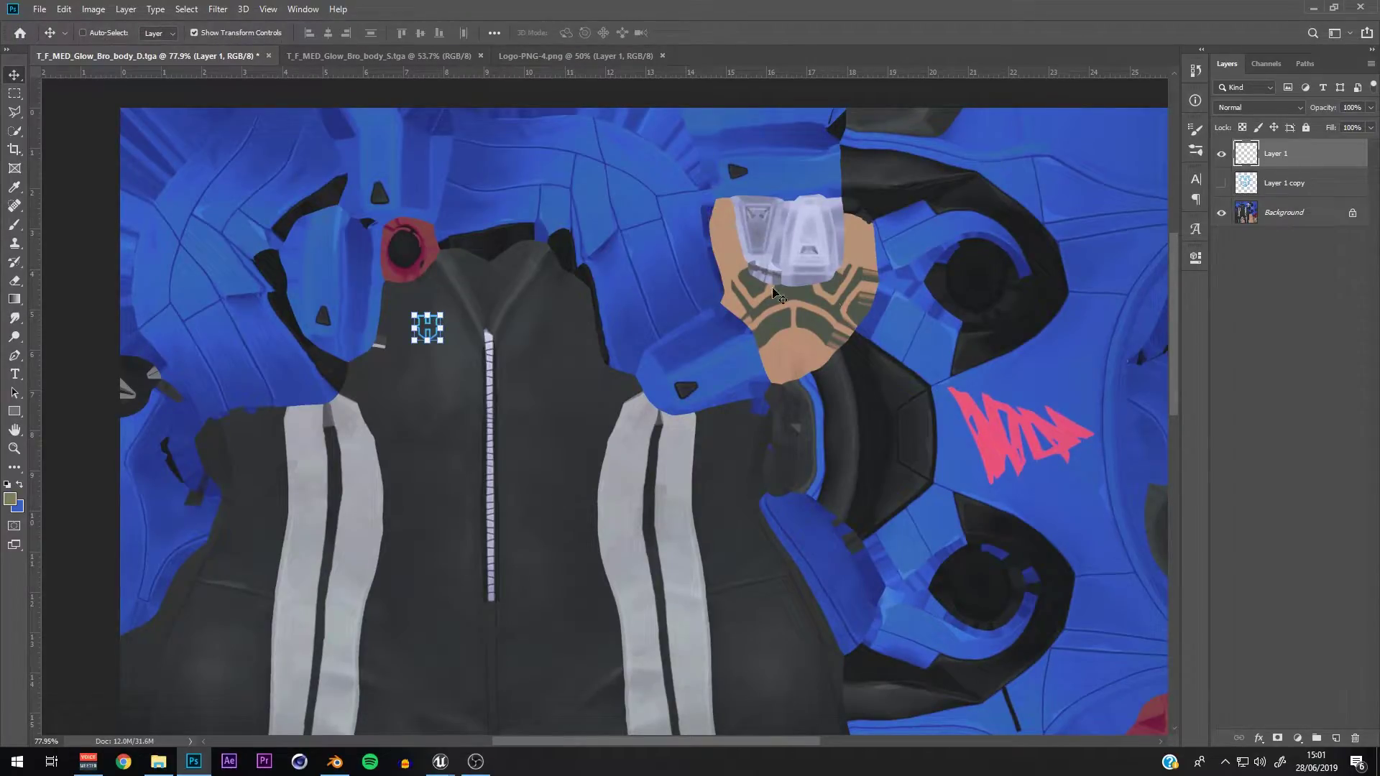
Step: Show and select Layer 1 copy and rotate its large logo by -90°
left_click(1248, 183)
scroll(818, 370, "down", 4, "alt")
left_click_drag(912, 299, 518, 360, "shift")
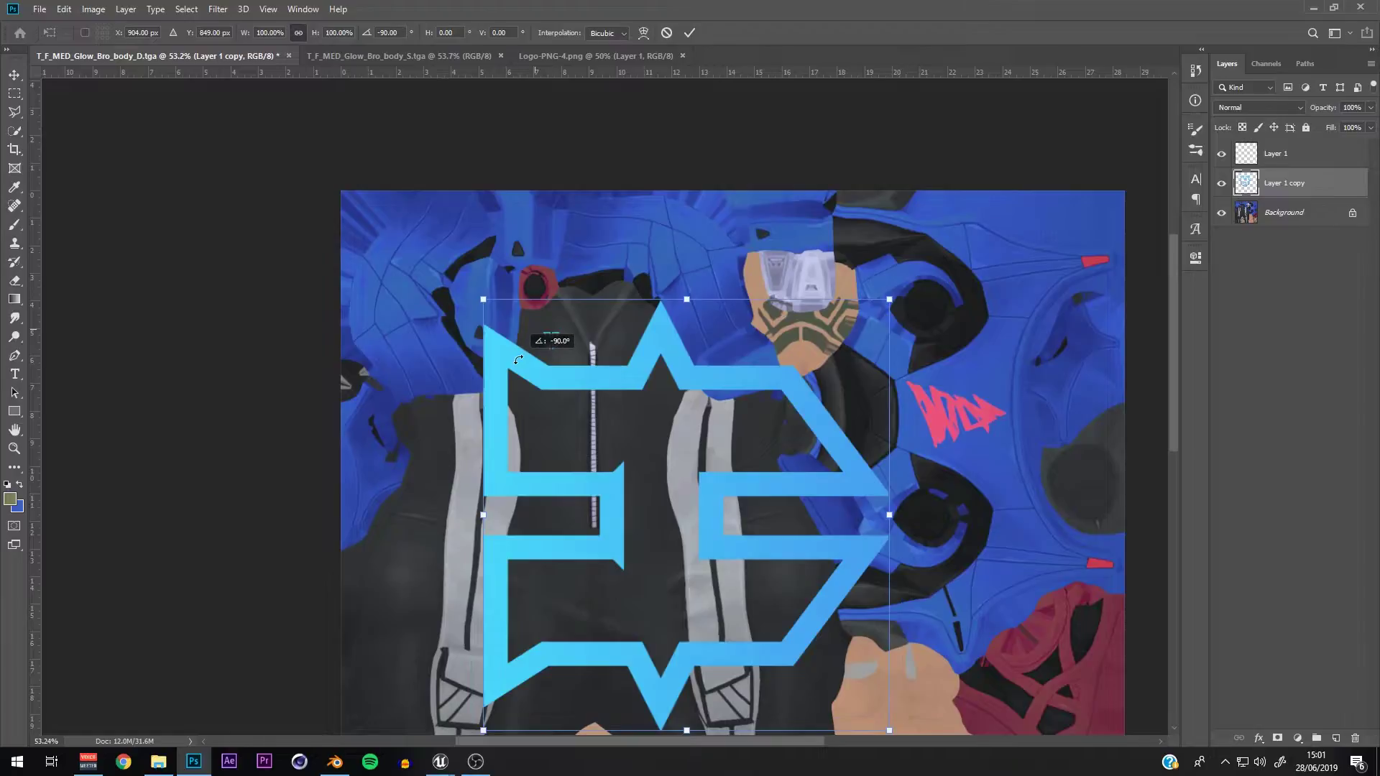
Step: Switch to Blender, examine how the emblem is oriented on the back of the jacket, and return to Photoshop
left_click(335, 762)
middle_click_drag(666, 420, 411, 423)
scroll(535, 476, "up", 2)
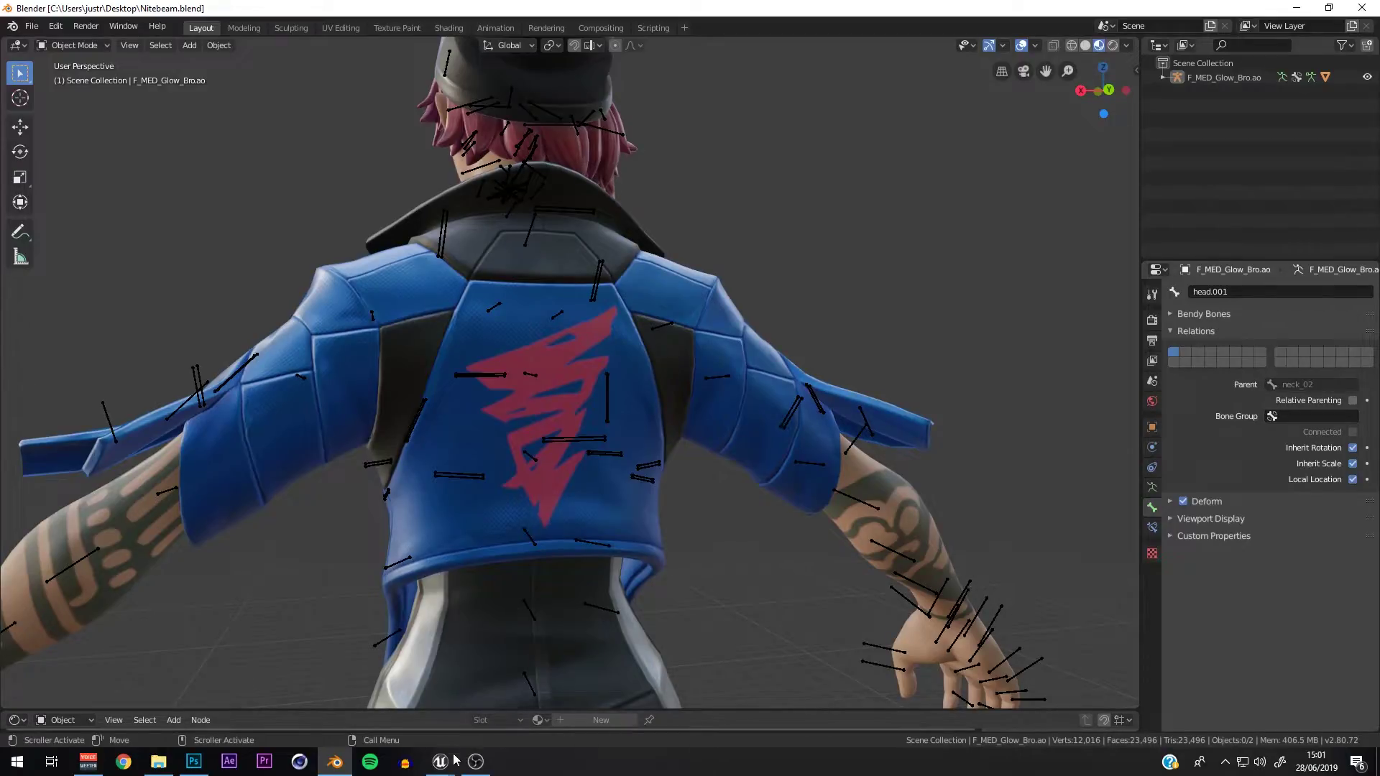
left_click(193, 762)
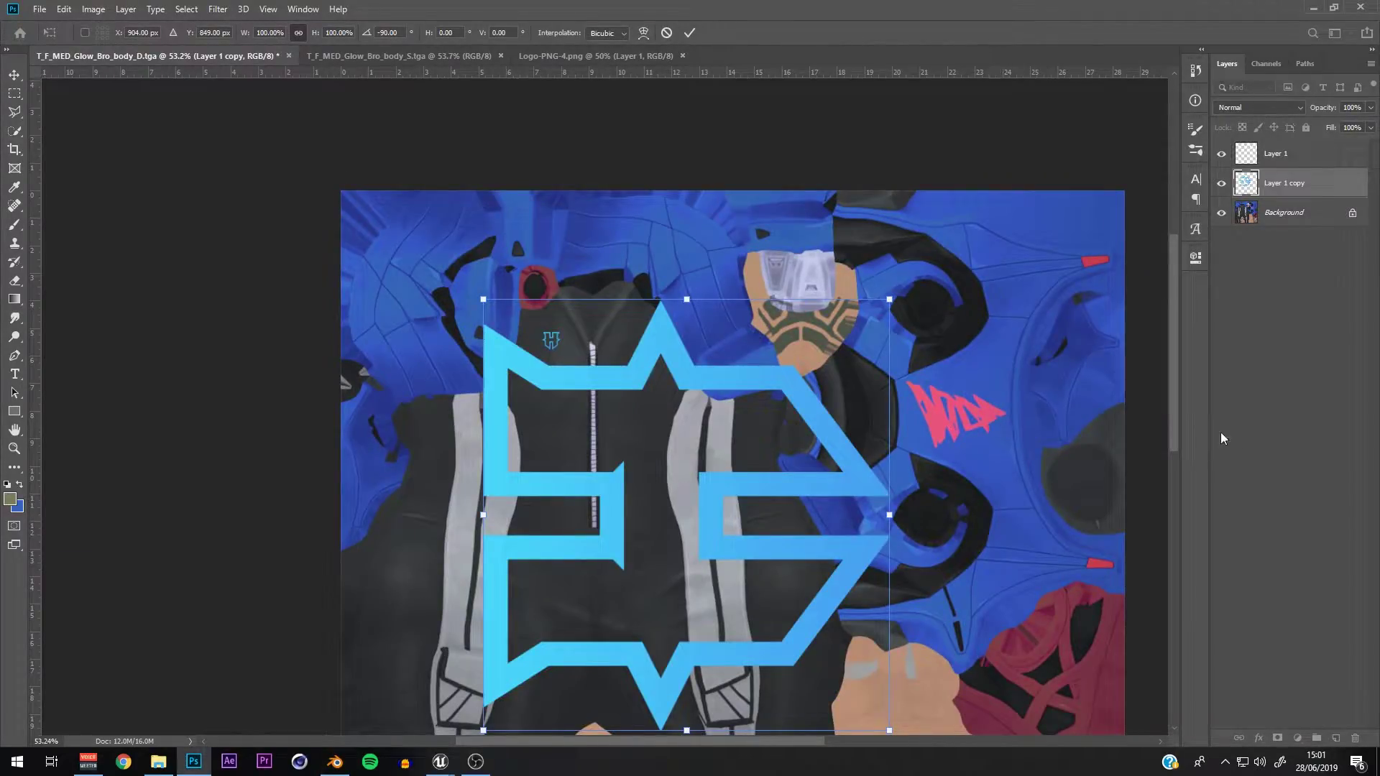
Step: Scale the rotated Layer 1 copy logo down and place it over the pink emblem on the jacket's back
left_click_drag(899, 281, 830, 353)
left_click_drag(889, 300, 715, 485, "alt")
left_click(690, 32)
left_click_drag(762, 405, 1034, 304)
left_click(985, 386)
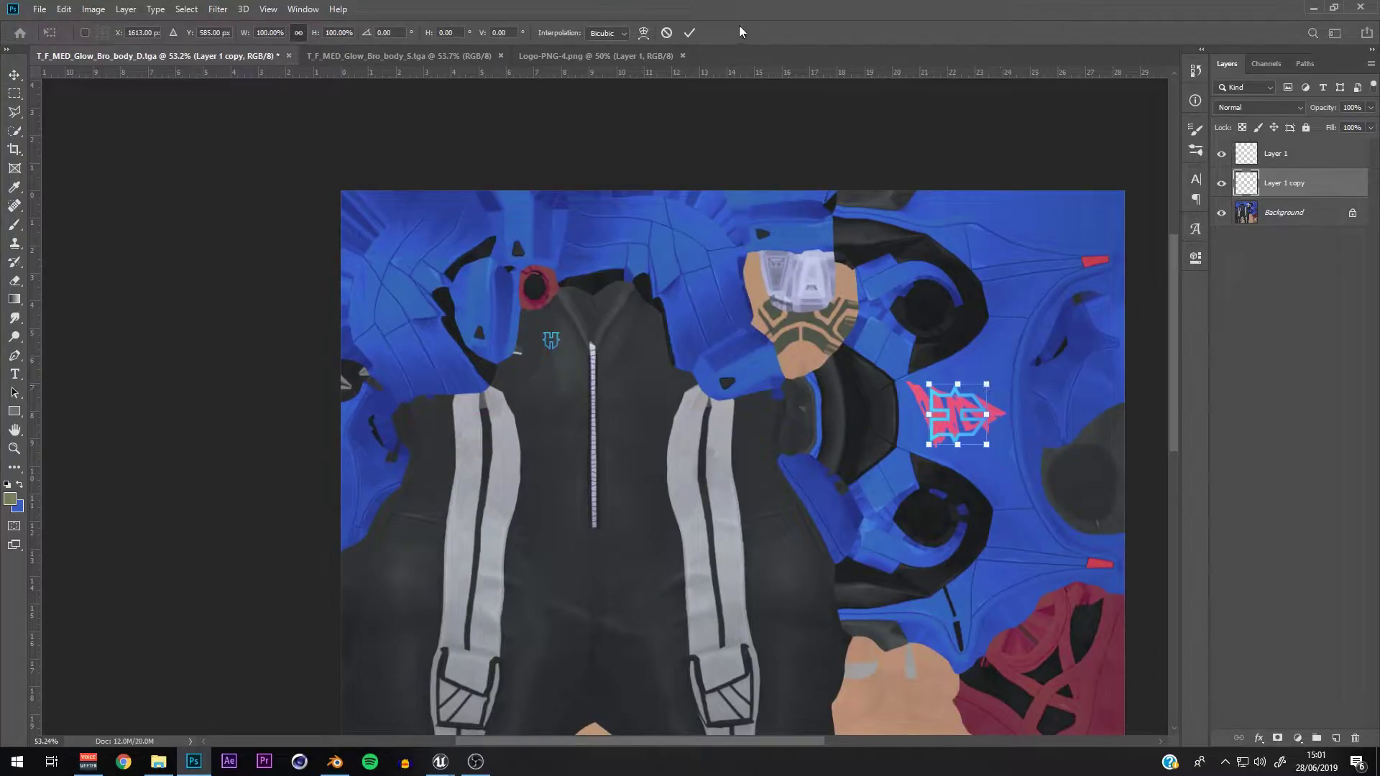
left_click(690, 32)
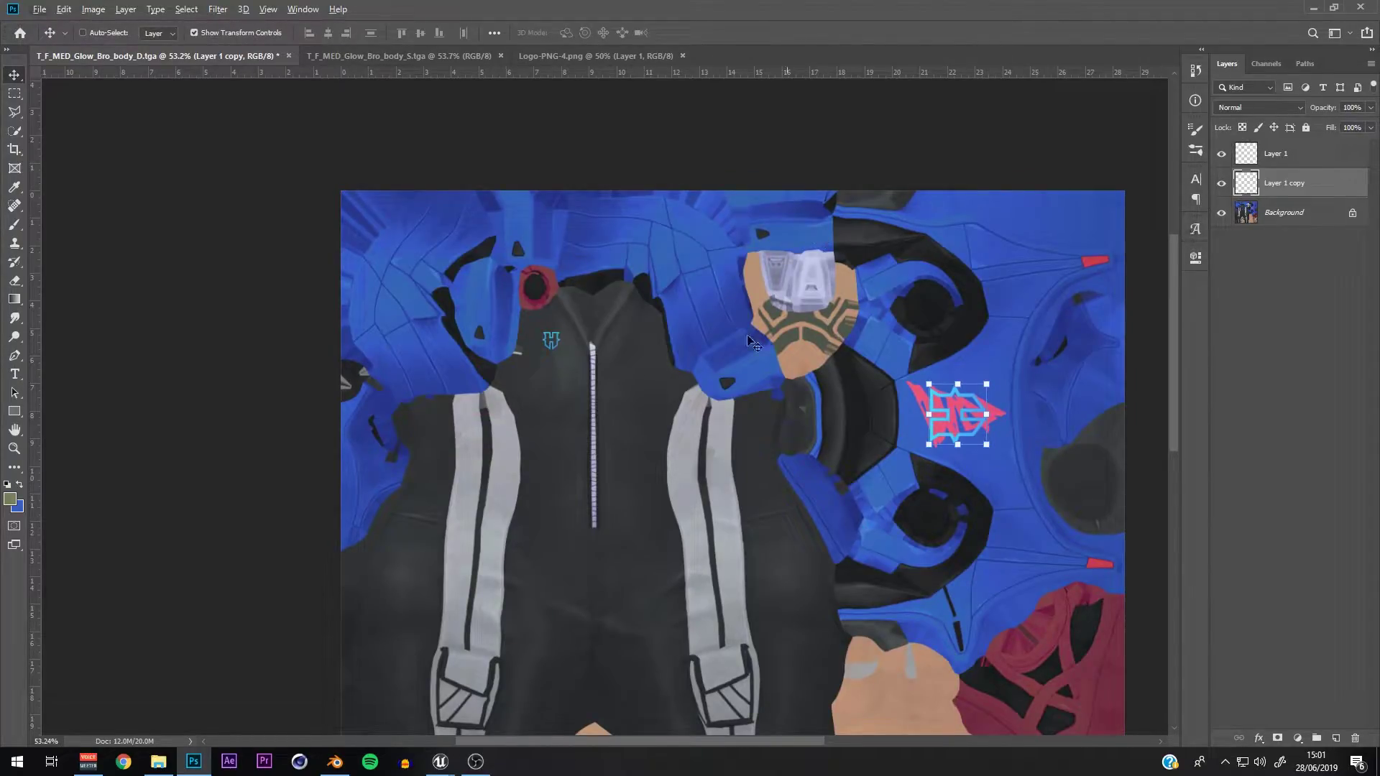
Step: Add a layer directly above Background and paint over the pink back emblem with the jacket's blue, undoing the last stroke
scroll(612, 345, "up", 3, "alt")
scroll(900, 366, "down", 4, "alt")
scroll(922, 452, "up", 6, "alt")
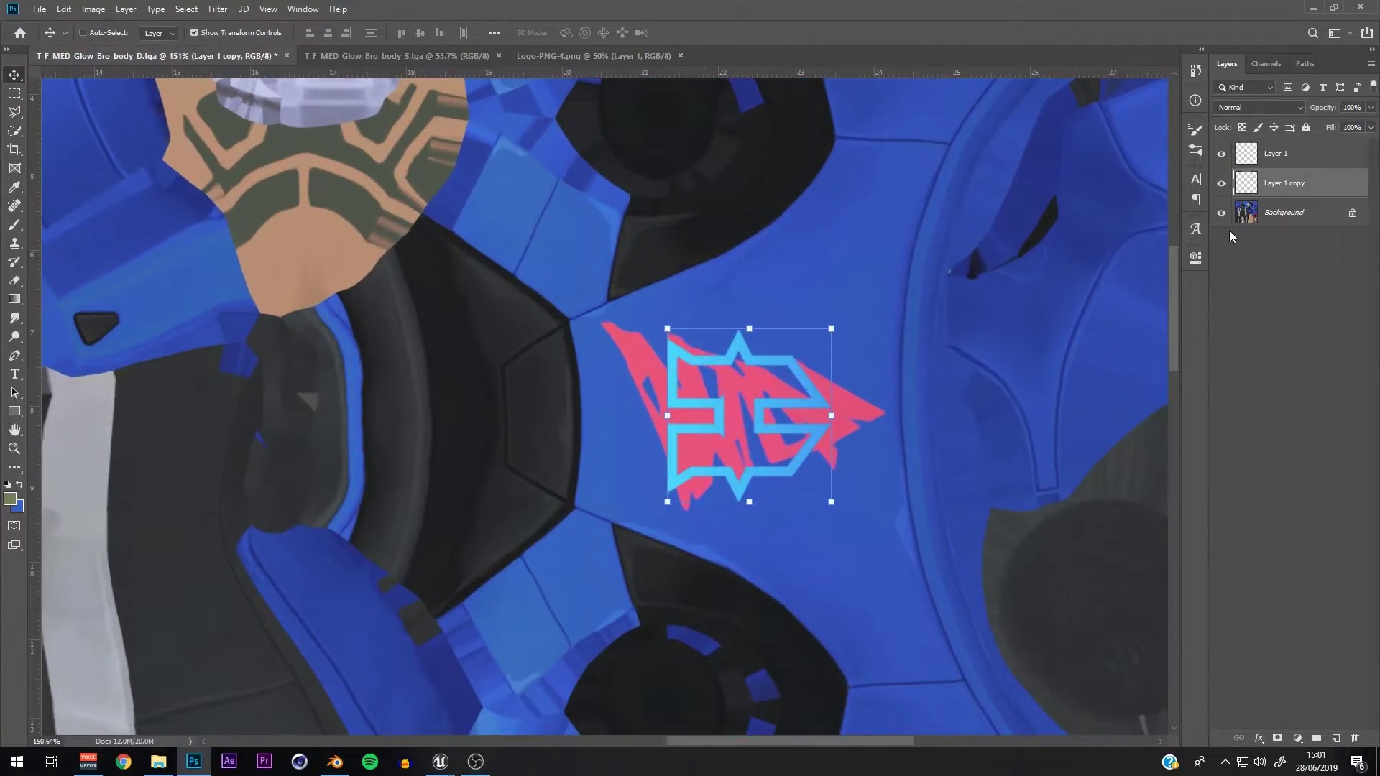
left_click(1269, 215)
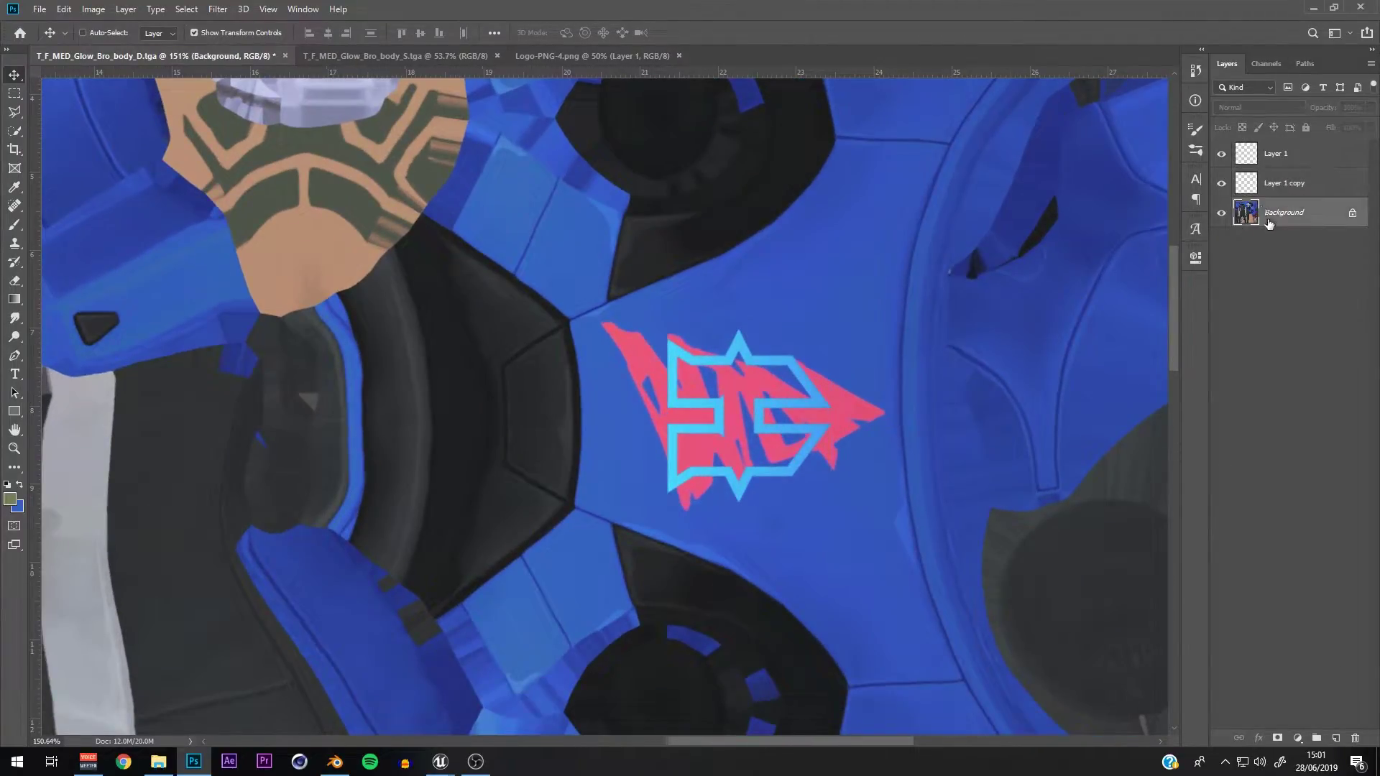
left_click(1336, 738)
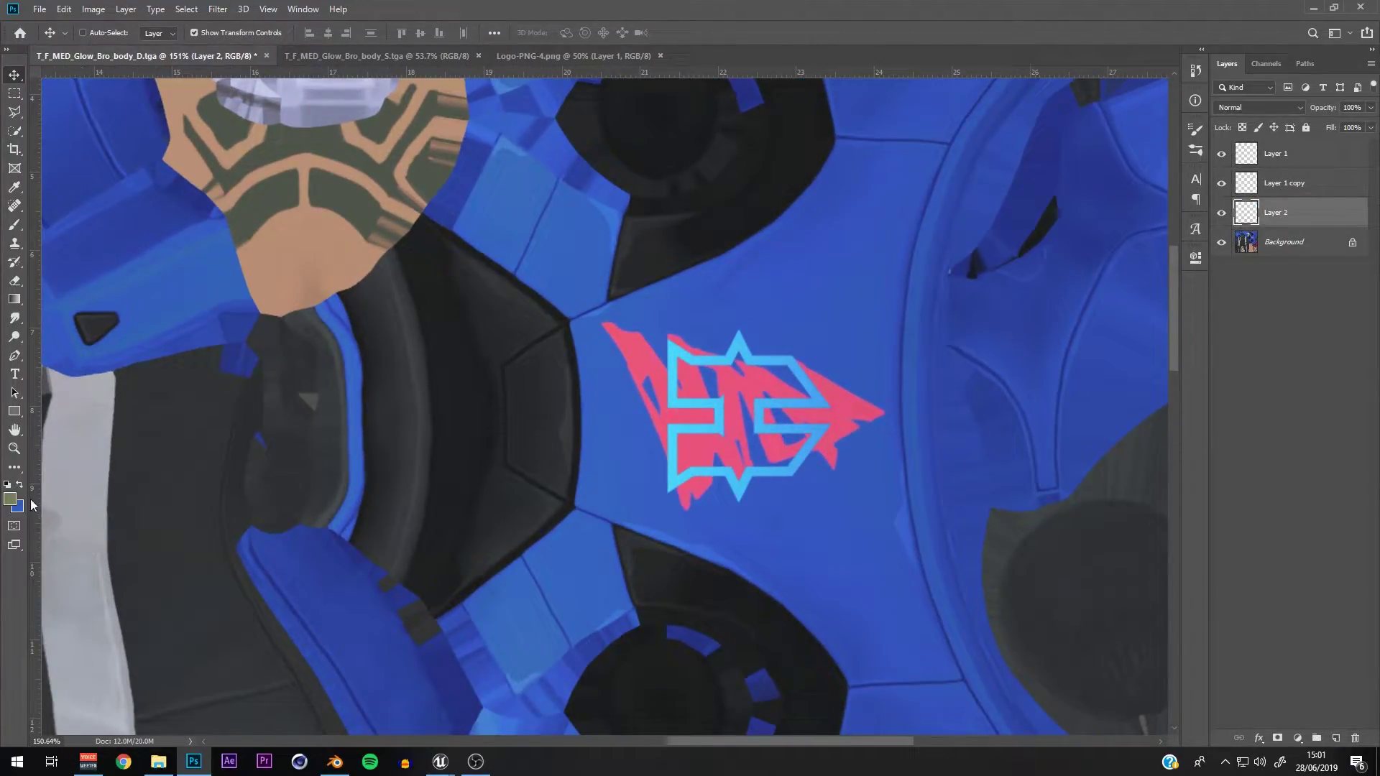
left_click(14, 224)
left_click(752, 352, "alt")
mouse_move(791, 353)
right_mouse_down("alt")
mouse_move(766, 397)
mouse_move(686, 399)
right_mouse_up("alt")
mouse_move(614, 342)
left_mouse_down()
mouse_move(631, 432)
mouse_move(686, 499)
mouse_move(757, 499)
mouse_move(818, 429)
mouse_move(852, 442)
mouse_move(866, 391)
mouse_move(835, 360)
mouse_move(780, 383)
mouse_move(700, 320)
mouse_move(708, 410)
mouse_move(685, 404)
mouse_move(734, 450)
left_mouse_up()
left_click(692, 425, "alt")
key("ctrl+z")
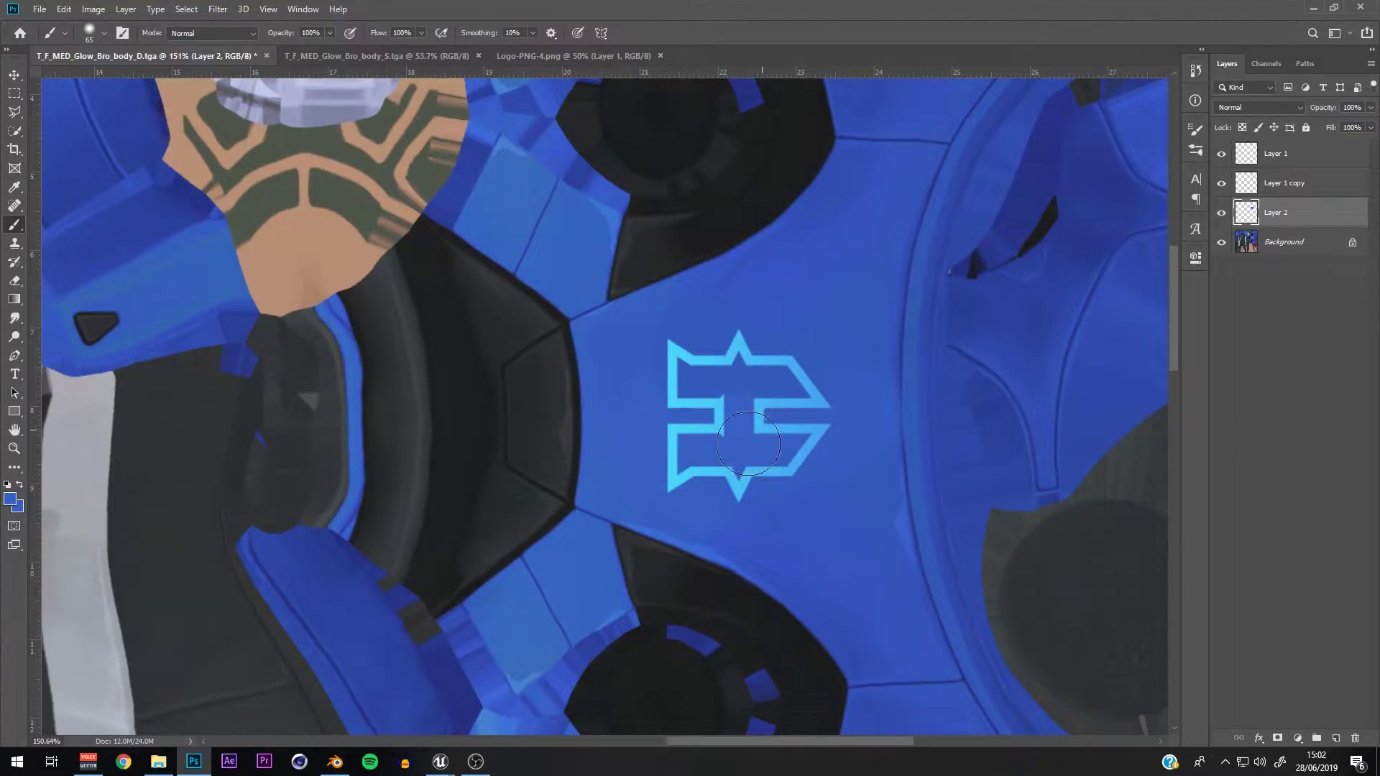
Step: Enlarge the brush to 117 px and unlock the Background layer of the texture
scroll(748, 443, "down", 4, "alt")
scroll(799, 430, "up", 2, "alt")
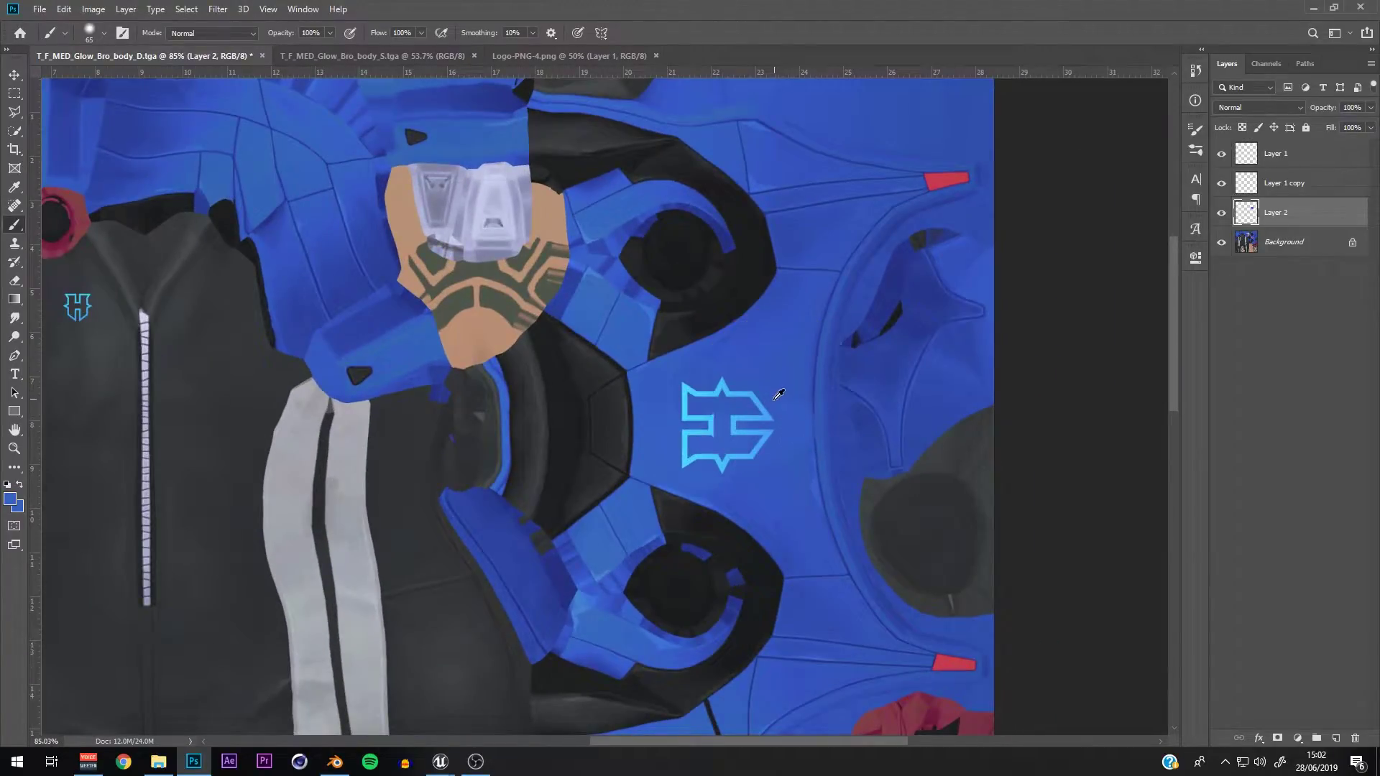
right_click_drag(775, 402, 789, 461, "alt")
scroll(747, 528, "down", 5, "alt")
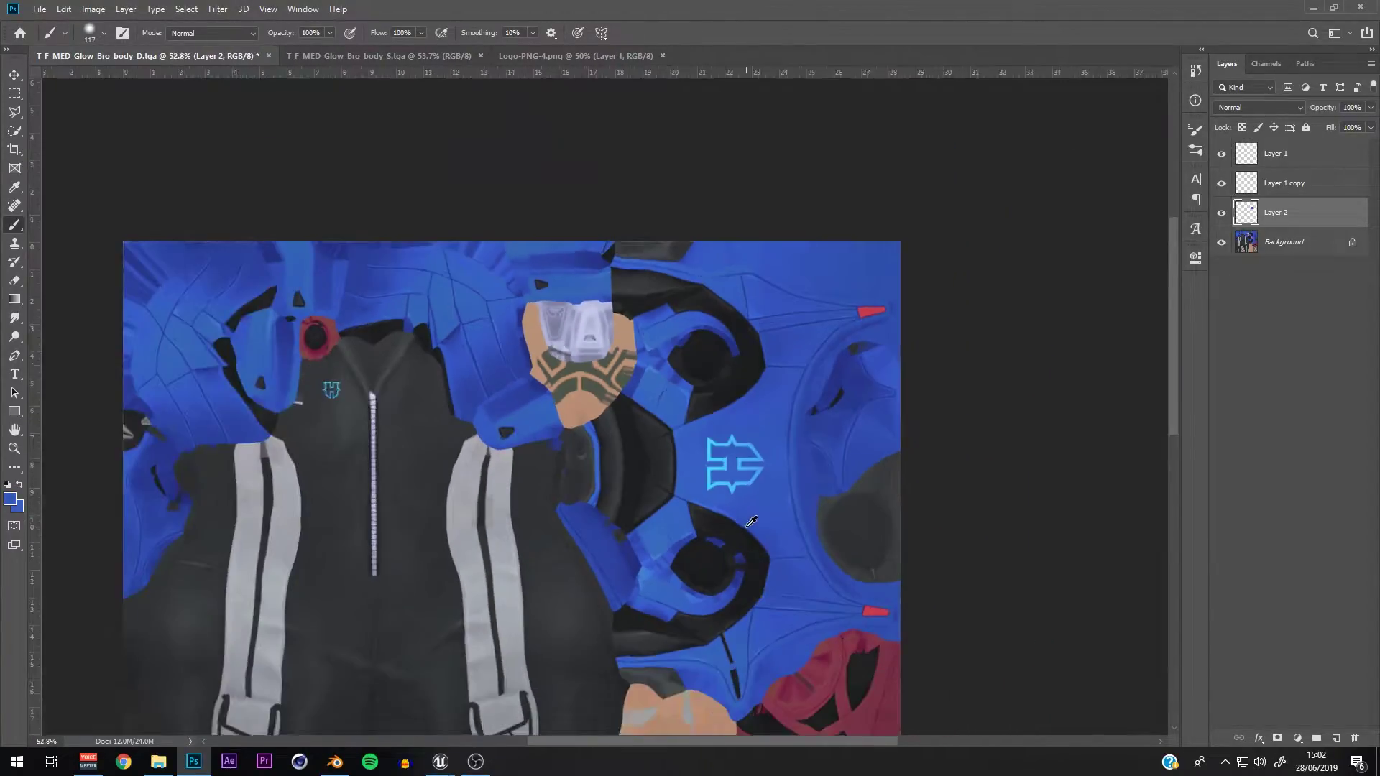
scroll(739, 504, "up", 5, "alt")
scroll(496, 452, "down", 2)
scroll(309, 376, "down", 6, "alt")
scroll(315, 341, "up", 1, "alt")
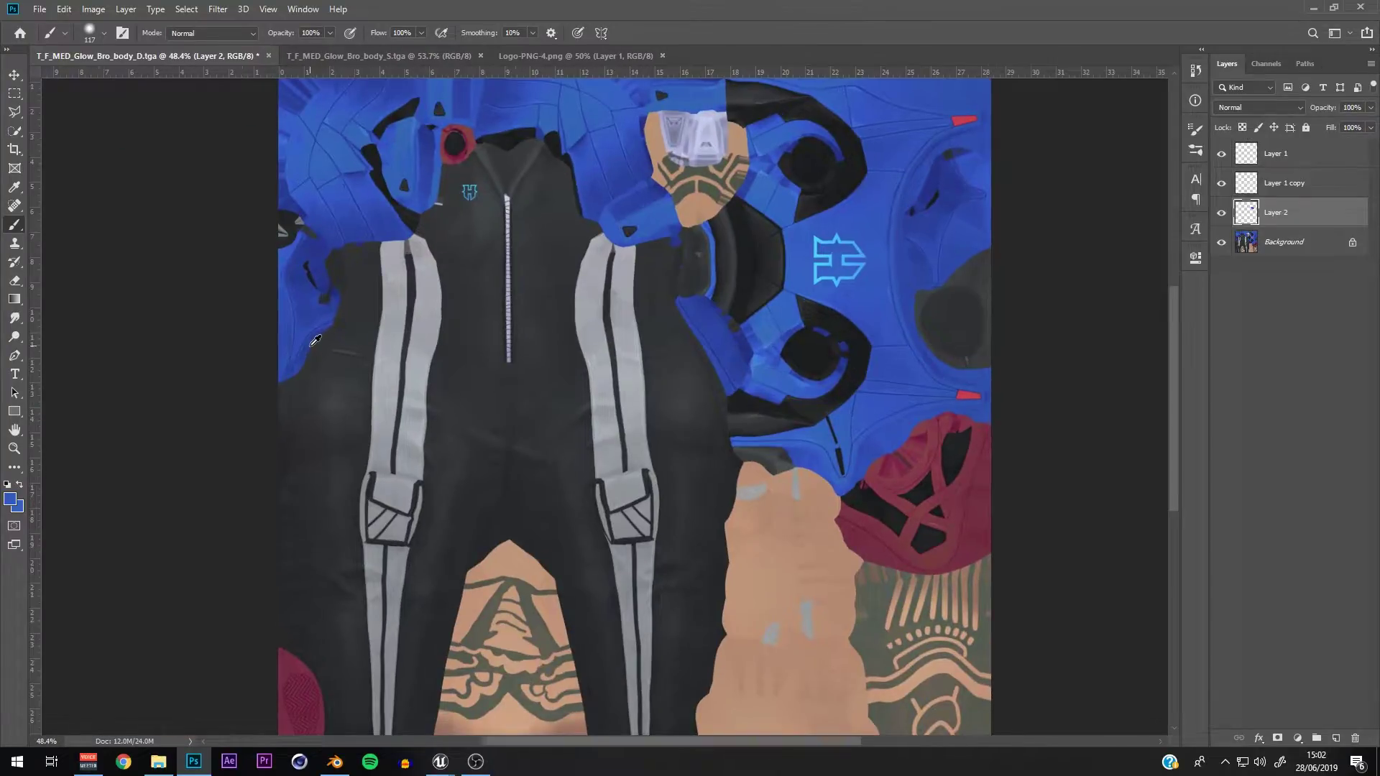
scroll(748, 324, "up", 2)
left_click(1248, 246)
left_click(1352, 243)
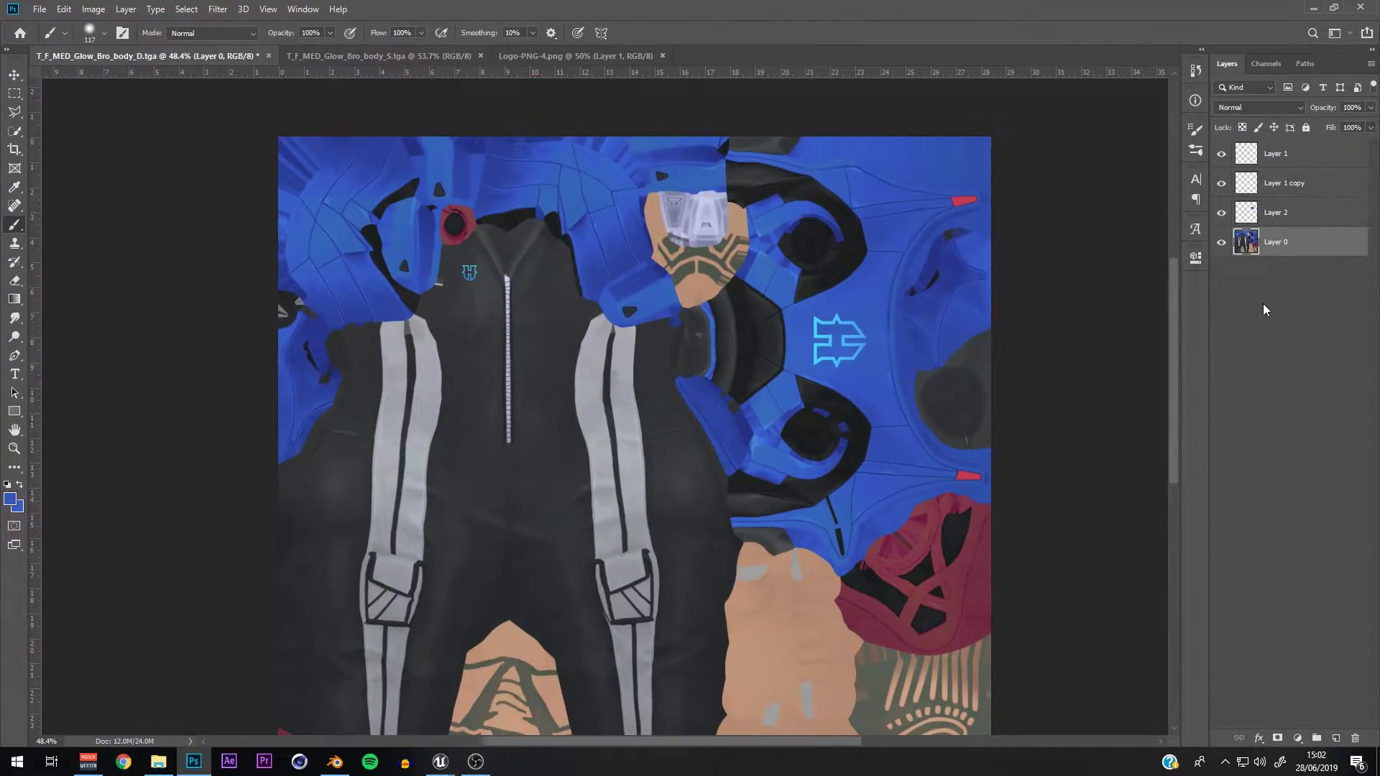
Step: Try recolouring the texture with a Hue/Saturation adjustment layer above Layer 2, testing hue values of -24 and +28
left_click(1298, 738)
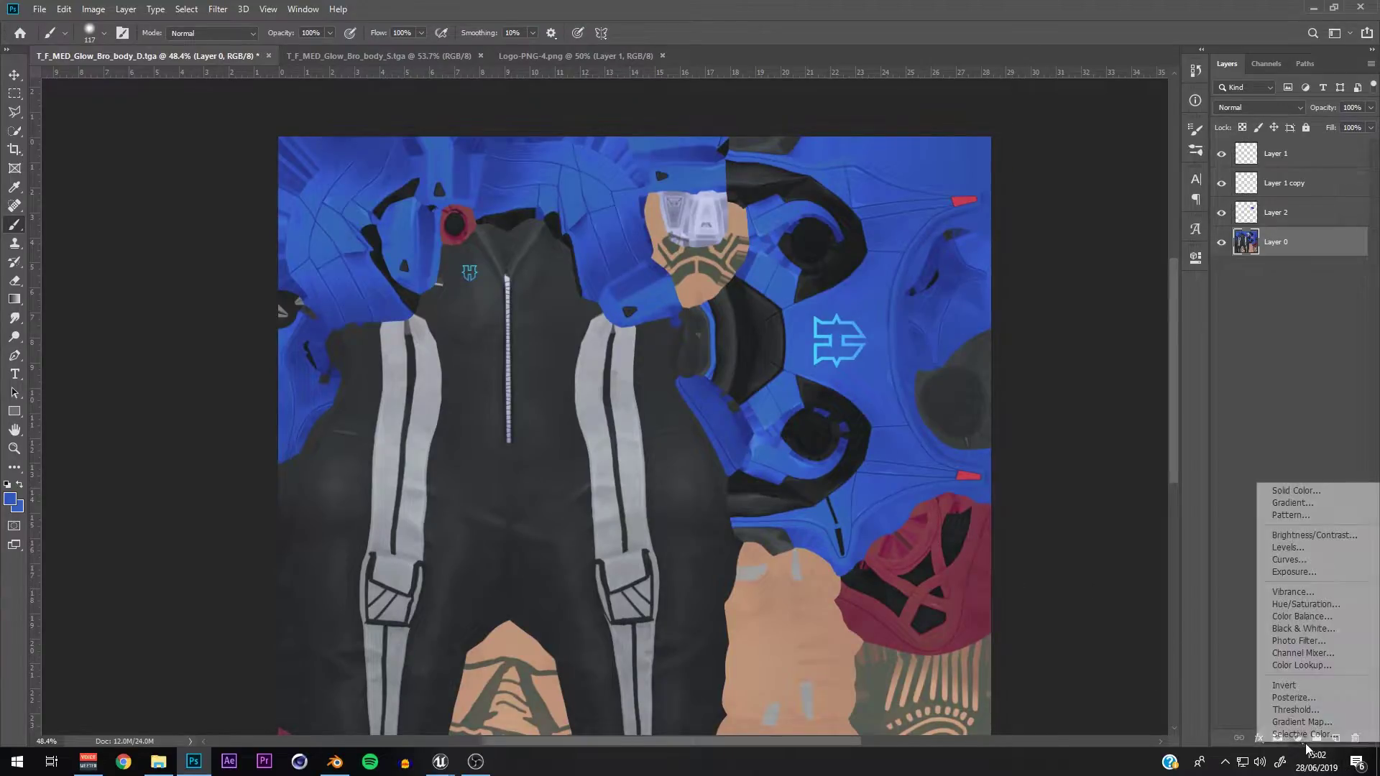
left_click(1306, 605)
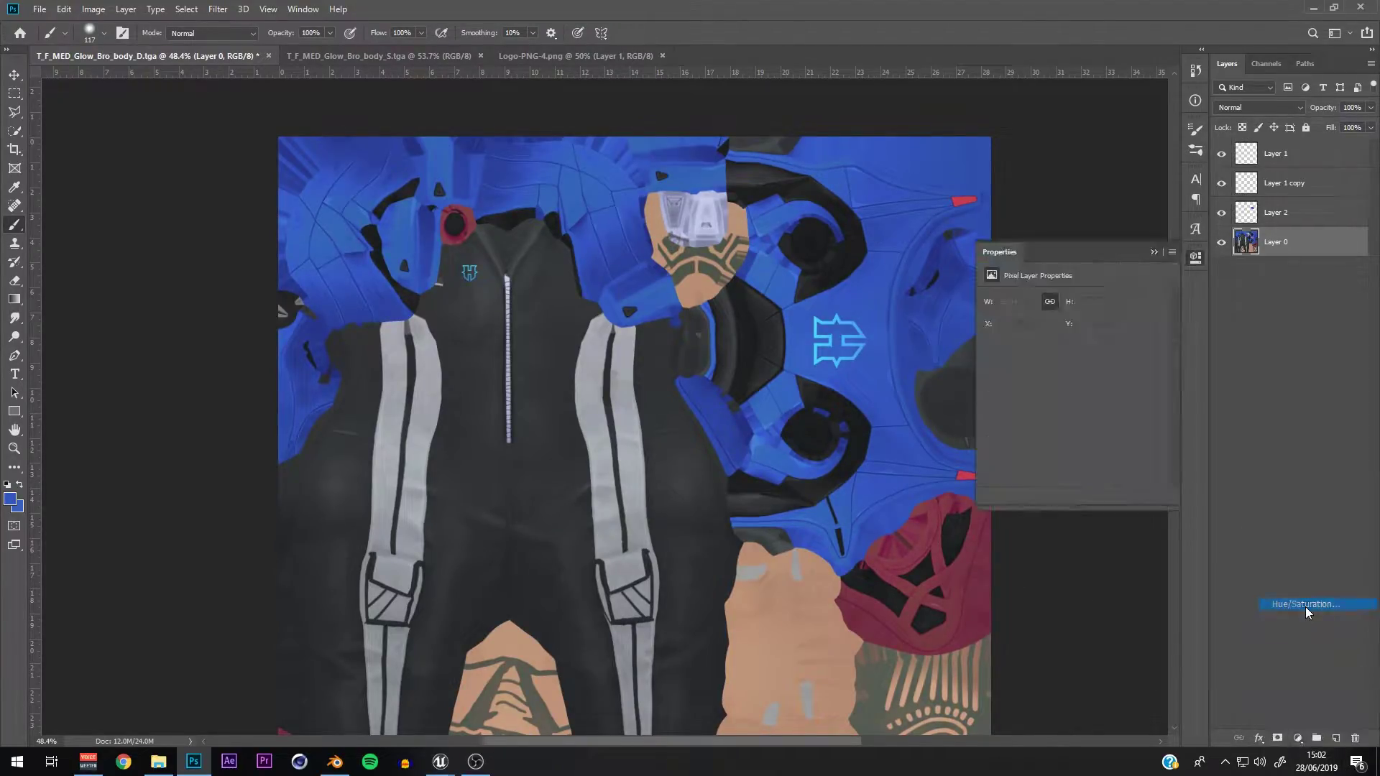
mouse_move(1073, 353)
left_mouse_down()
mouse_move(1055, 348)
mouse_move(1110, 355)
mouse_move(1051, 354)
left_mouse_up()
left_click_drag(1302, 251, 1268, 217)
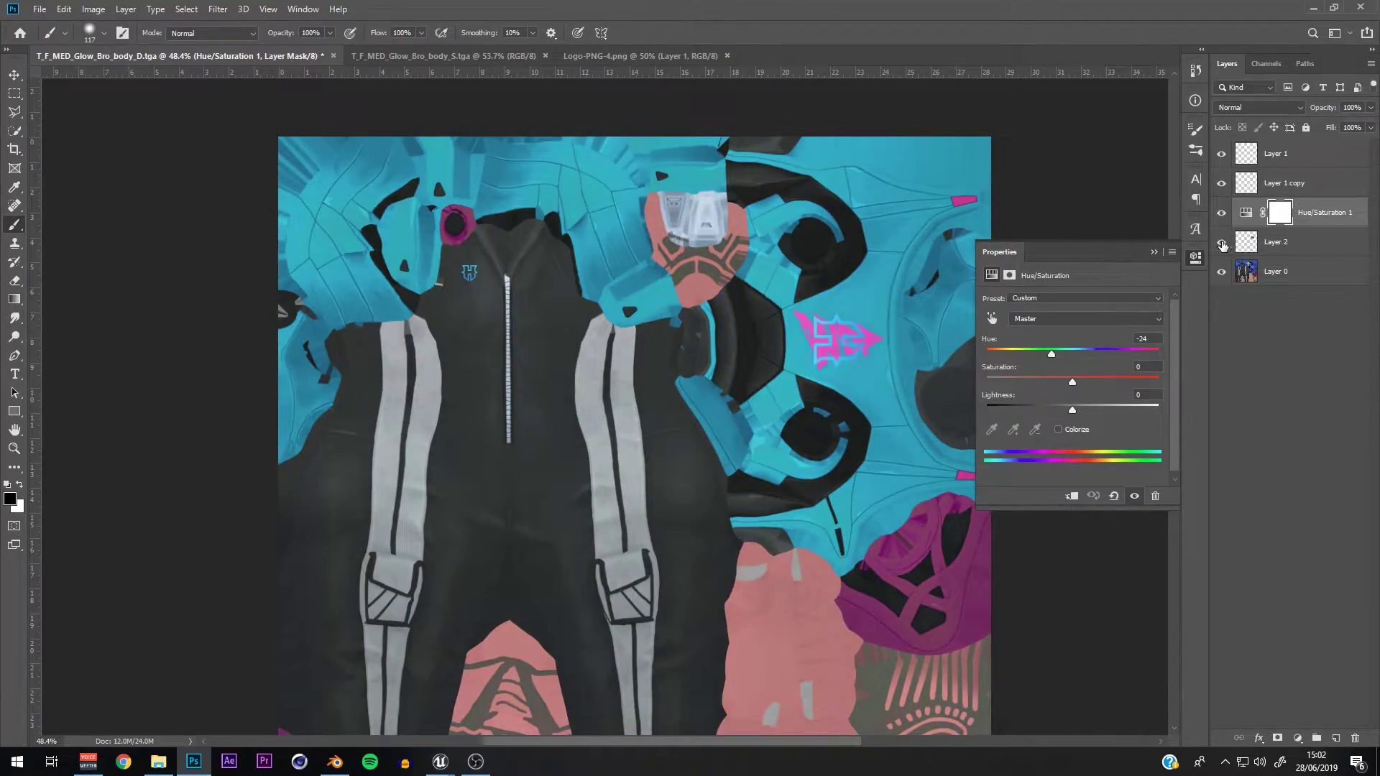
mouse_move(1058, 358)
left_mouse_down()
mouse_move(1110, 343)
mouse_move(1051, 351)
mouse_move(1070, 363)
left_mouse_up()
scroll(694, 527, "down", 5, "alt")
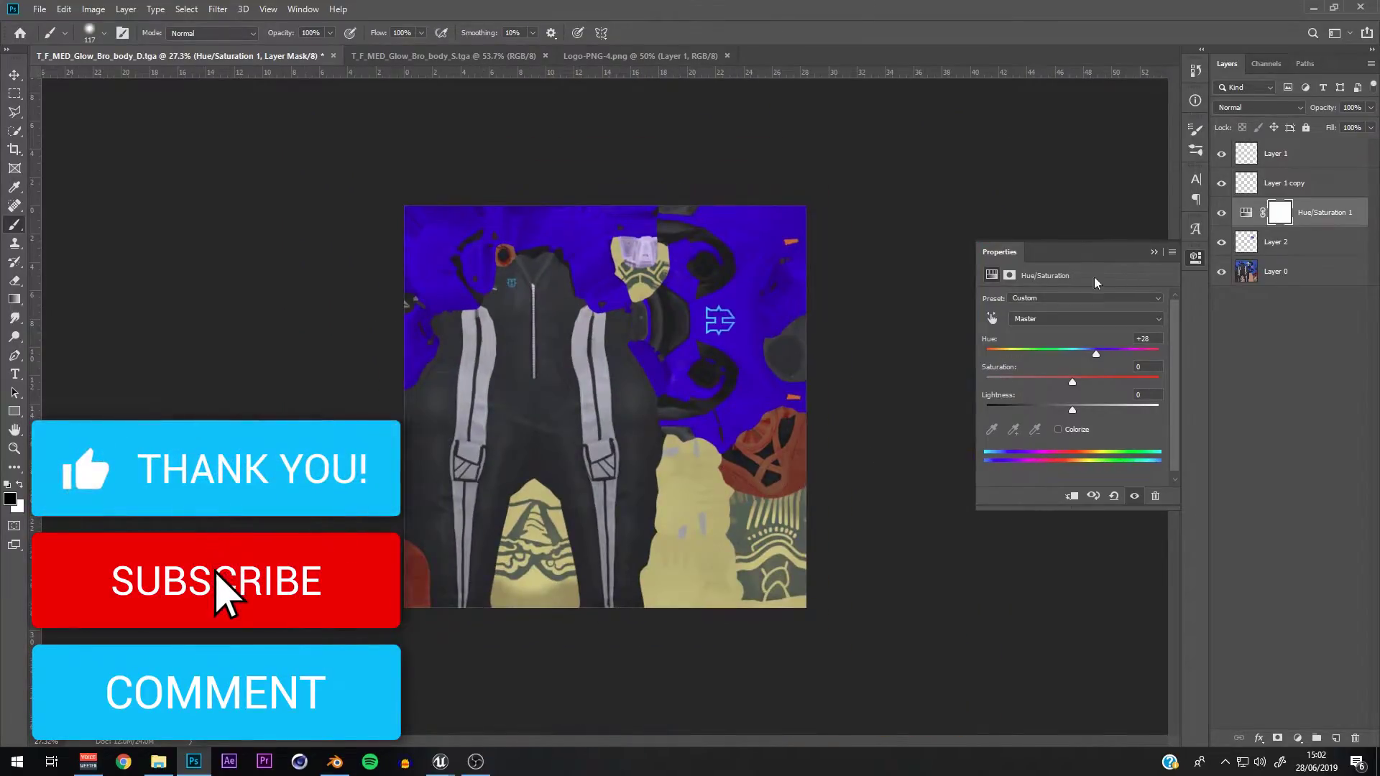
left_click(1154, 251)
key("ctrl+e")
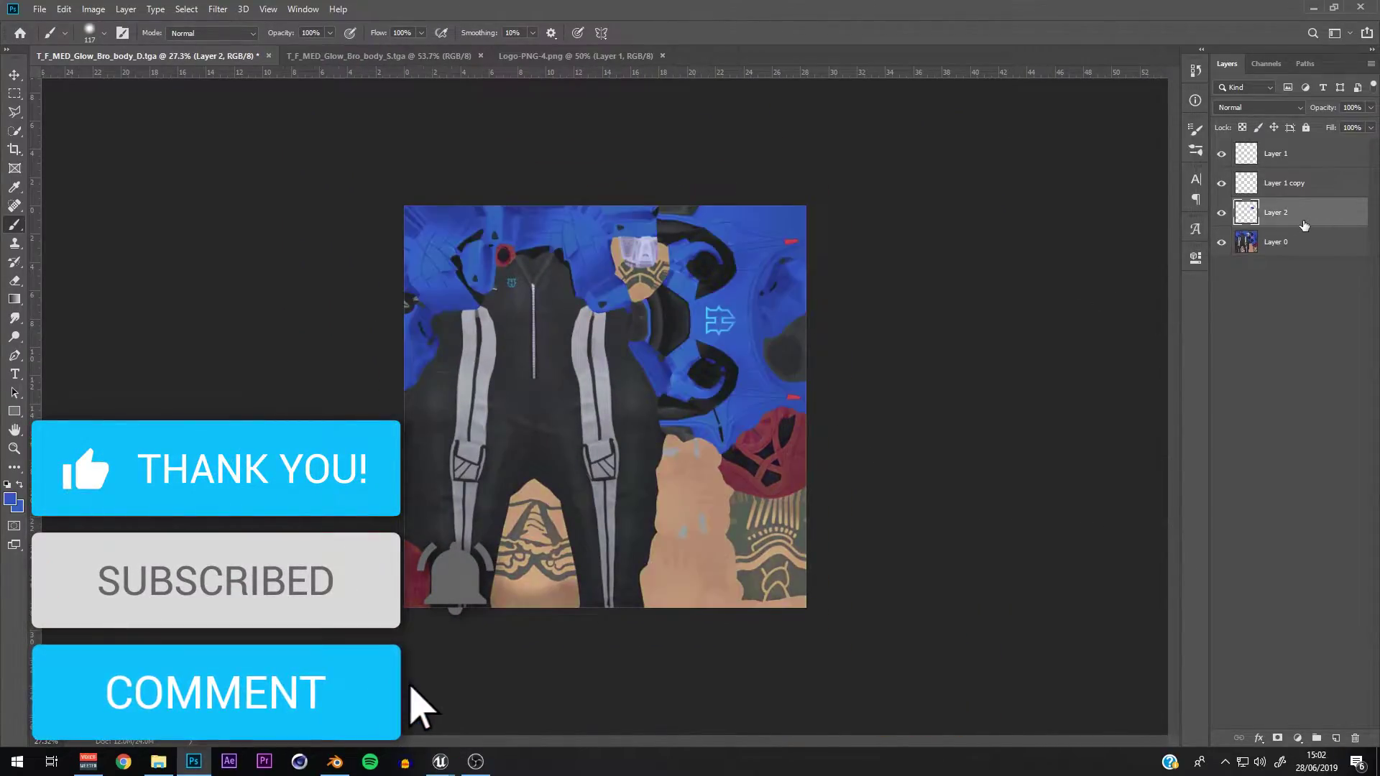
left_click(1146, 231)
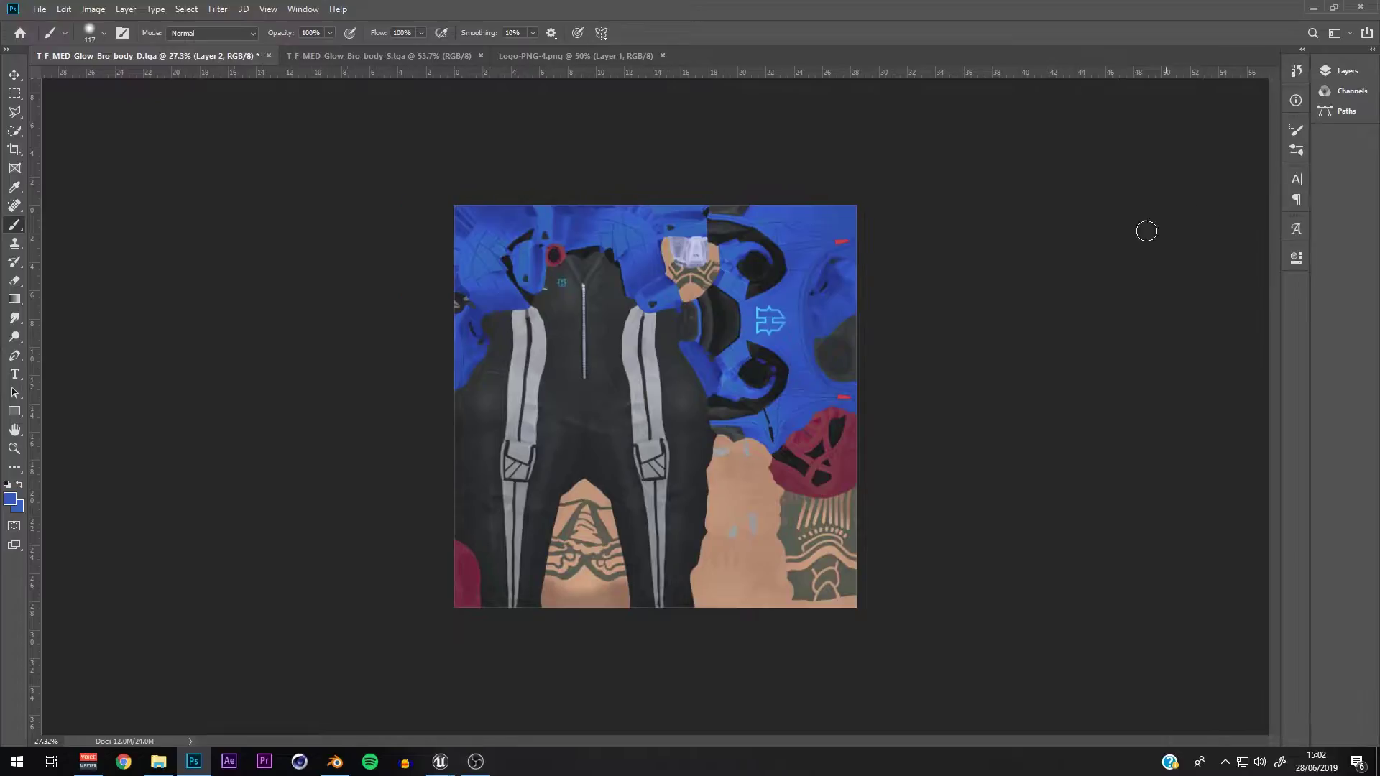
left_click(1309, 291)
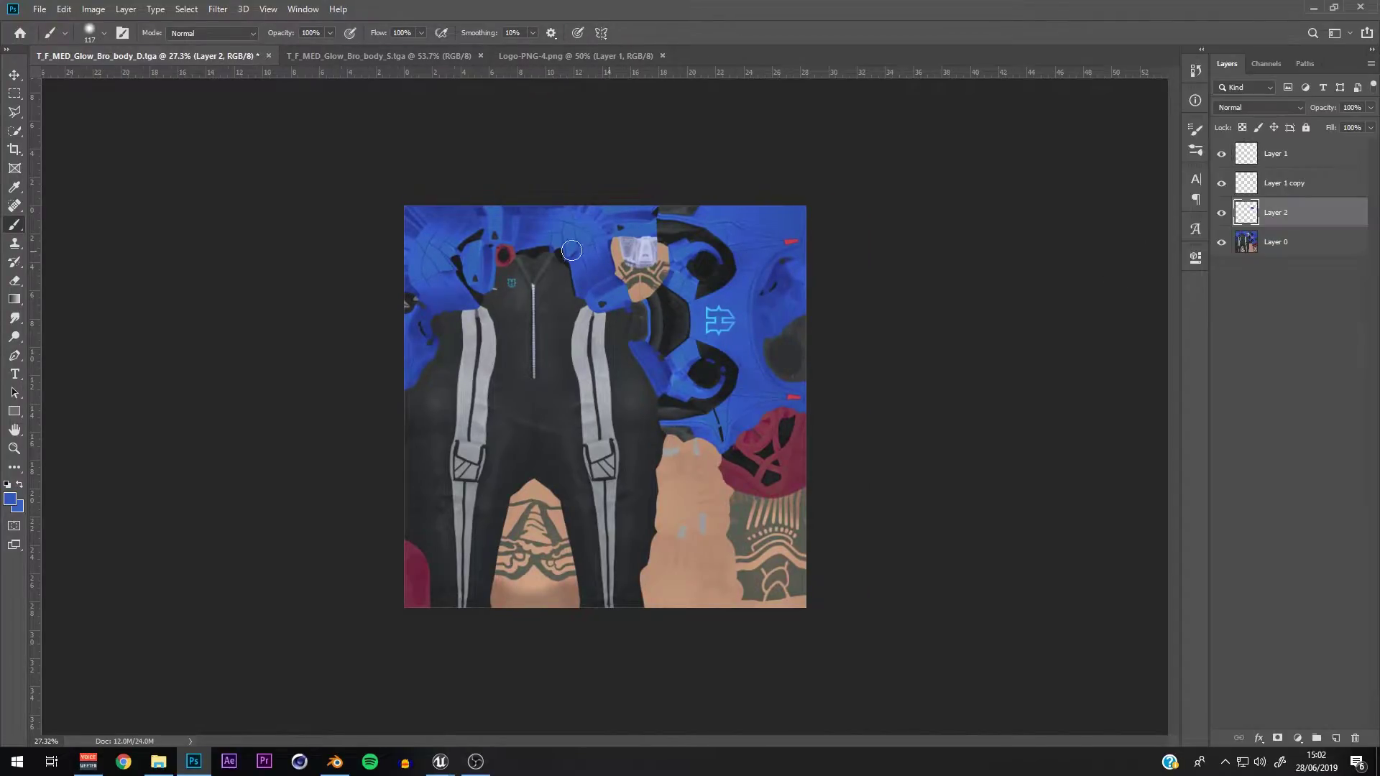
scroll(572, 251, "up", 6, "alt")
scroll(772, 164, "up", 2)
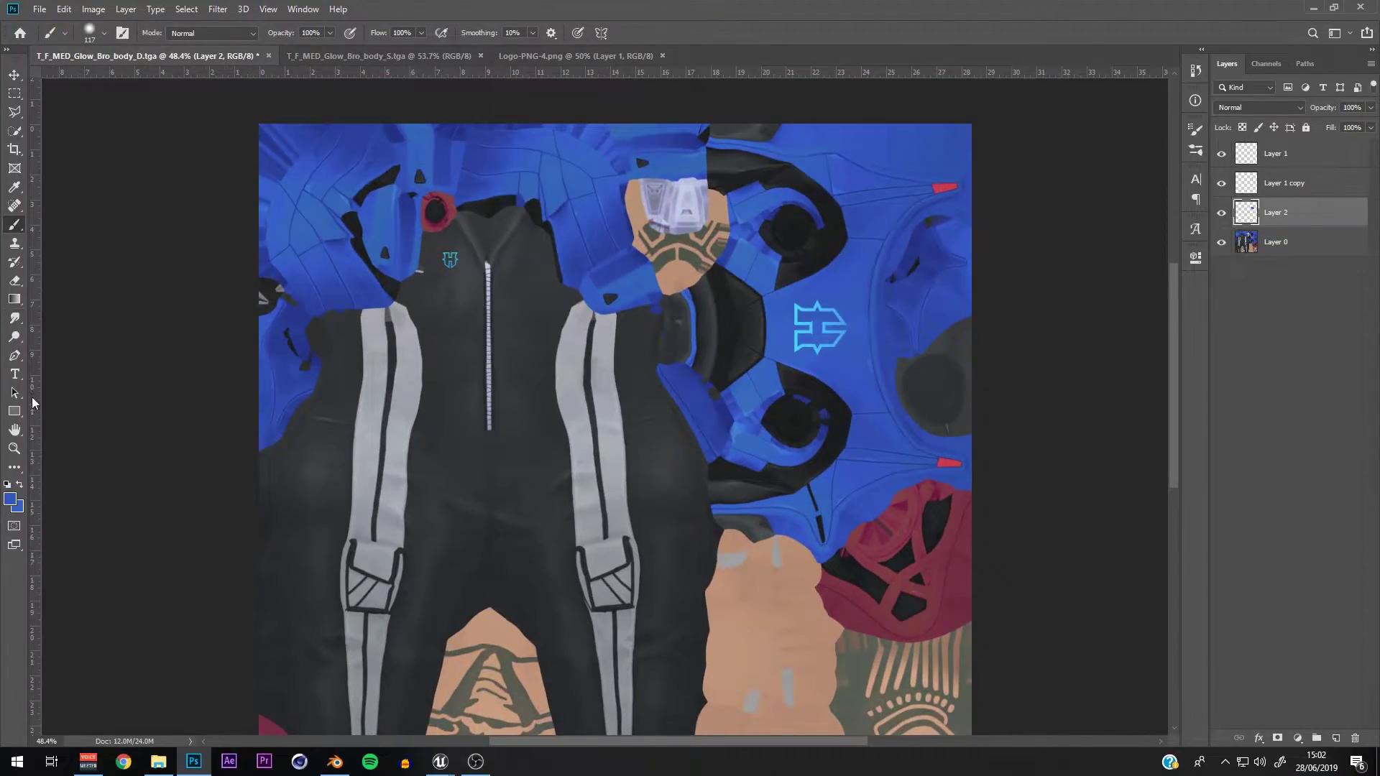
Step: Activate the Quick Selection tool, discard the trial selection of the upper jacket, and make Layer 0 the active layer
left_click(16, 132)
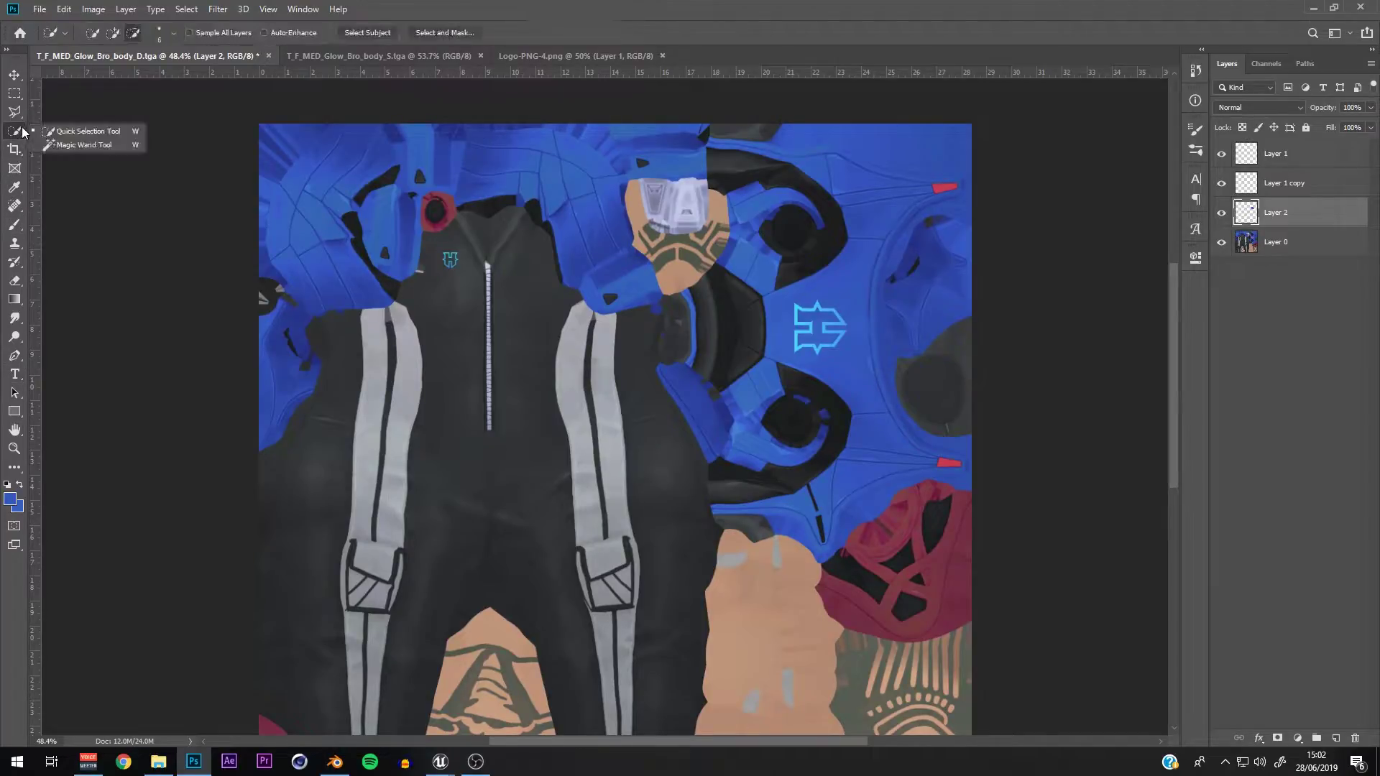
left_click(45, 132)
scroll(353, 348, "up", 3)
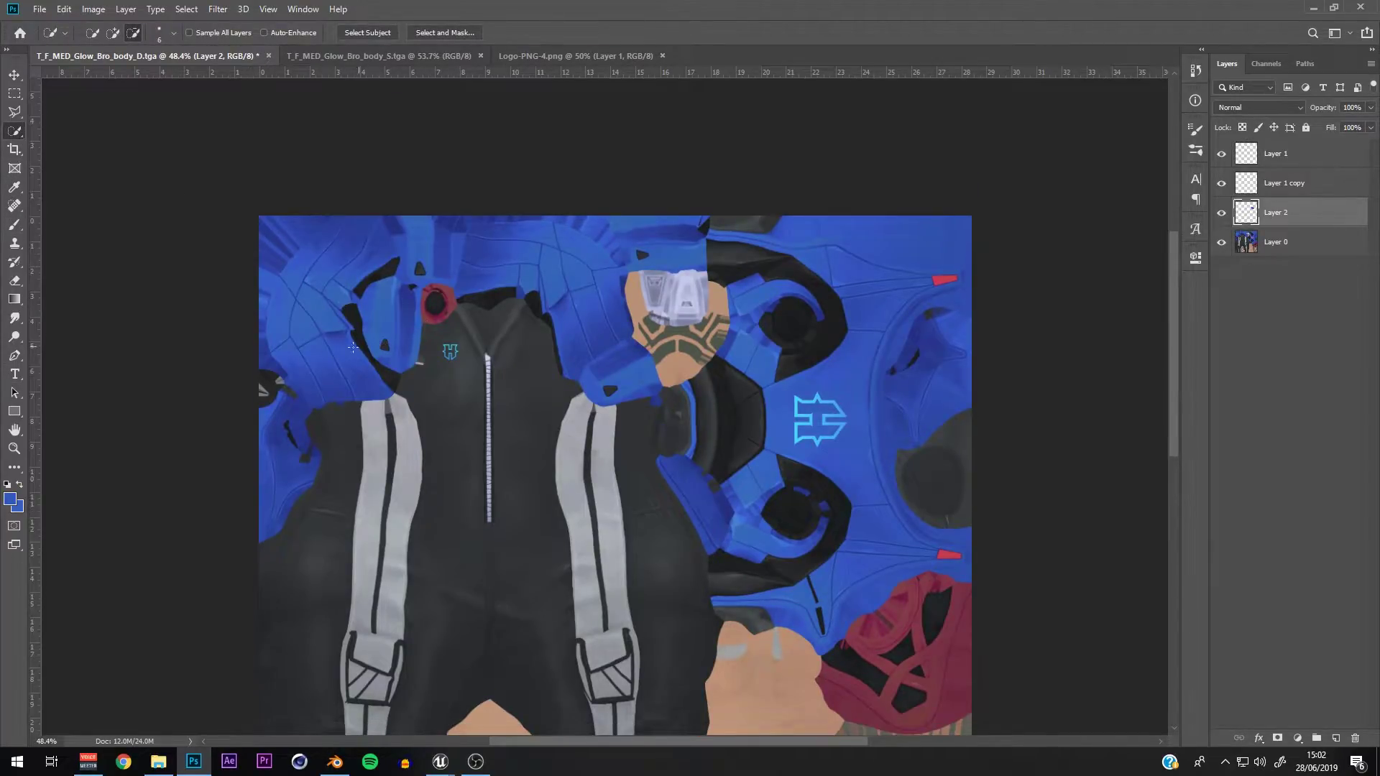
left_click(15, 356)
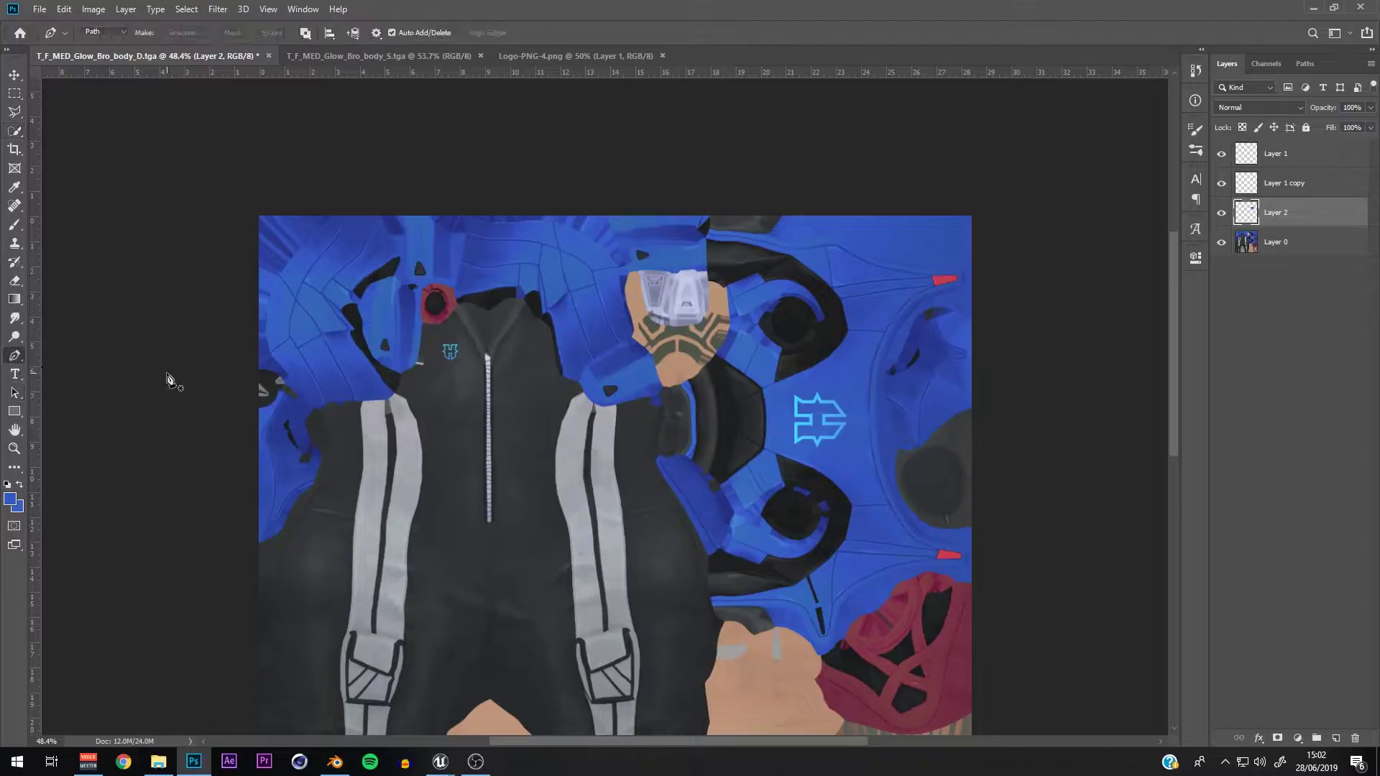
scroll(239, 541, "up", 1, "alt")
left_click(14, 132)
scroll(227, 279, "up", 1, "alt")
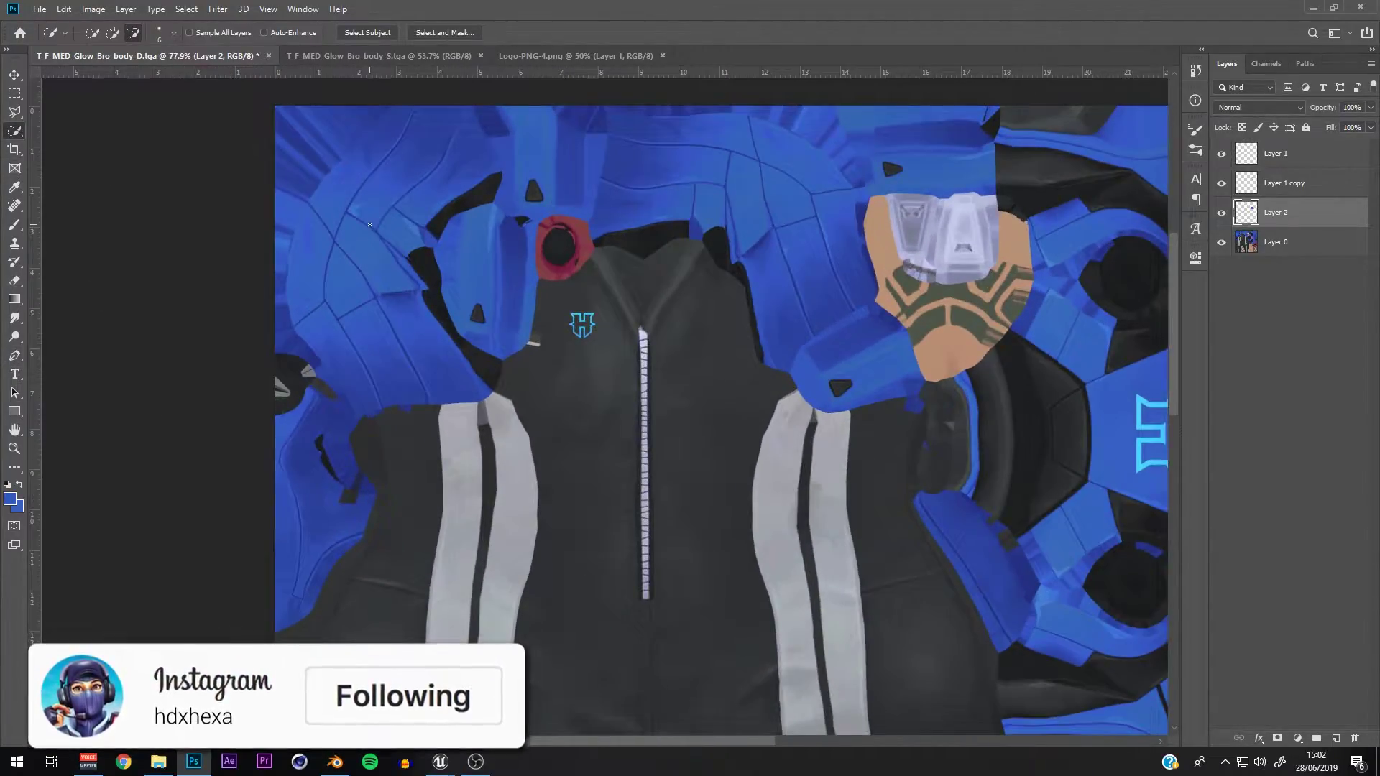
scroll(227, 280, "down", 1, "alt")
left_click_drag(358, 188, 408, 167)
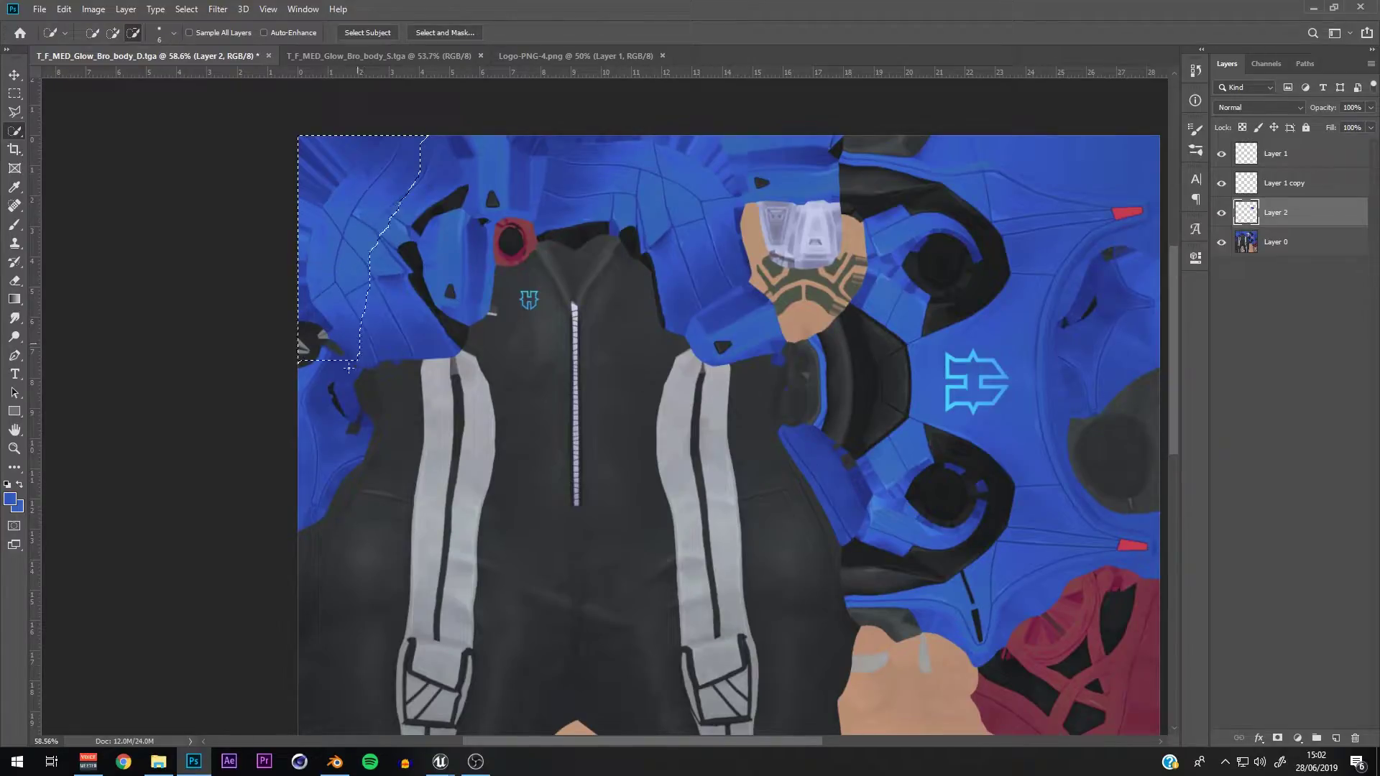
left_click(1275, 254)
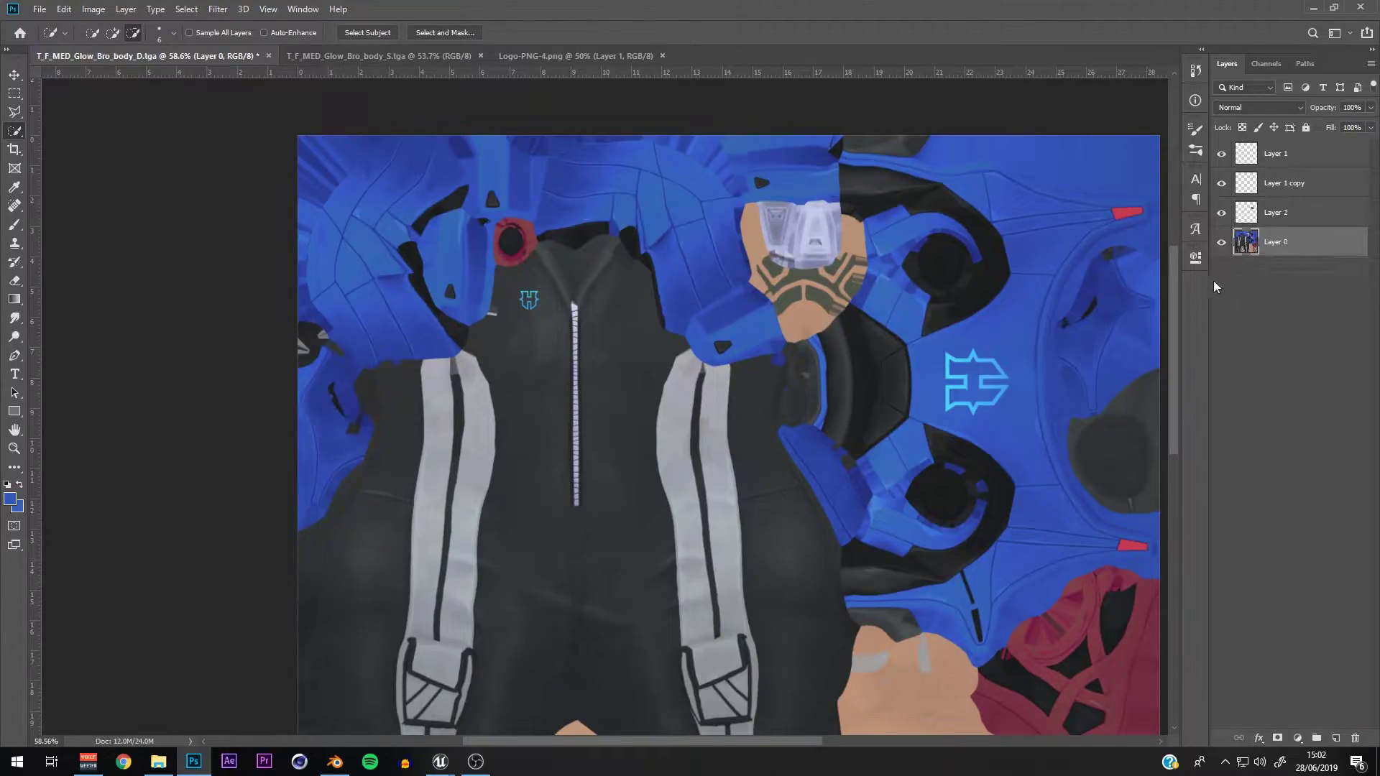
Step: Select the blue sleeve and upper jacket pieces across the texture's left half on Layer 0 with Quick Selection
scroll(637, 233, "down", 1, "alt")
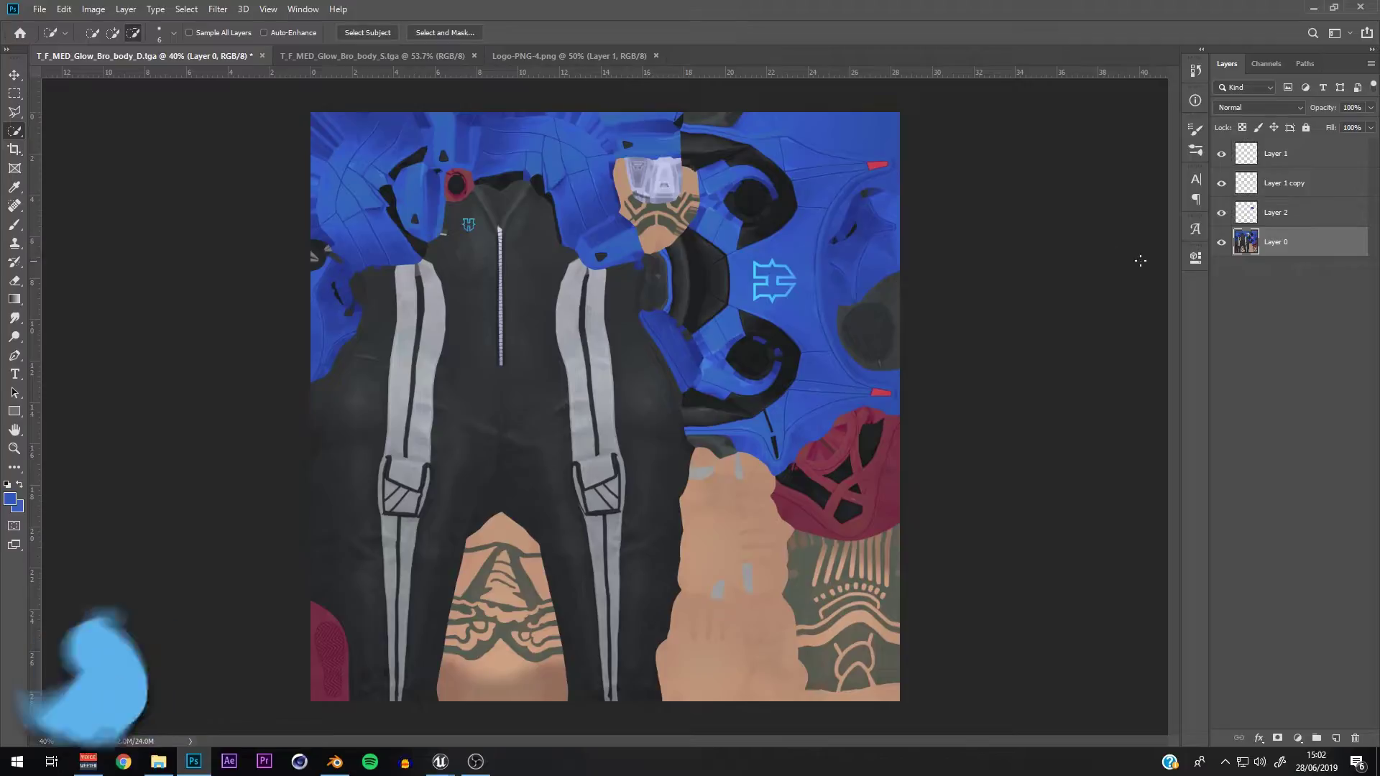
scroll(340, 233, "up", 2, "alt")
scroll(340, 233, "up", 2)
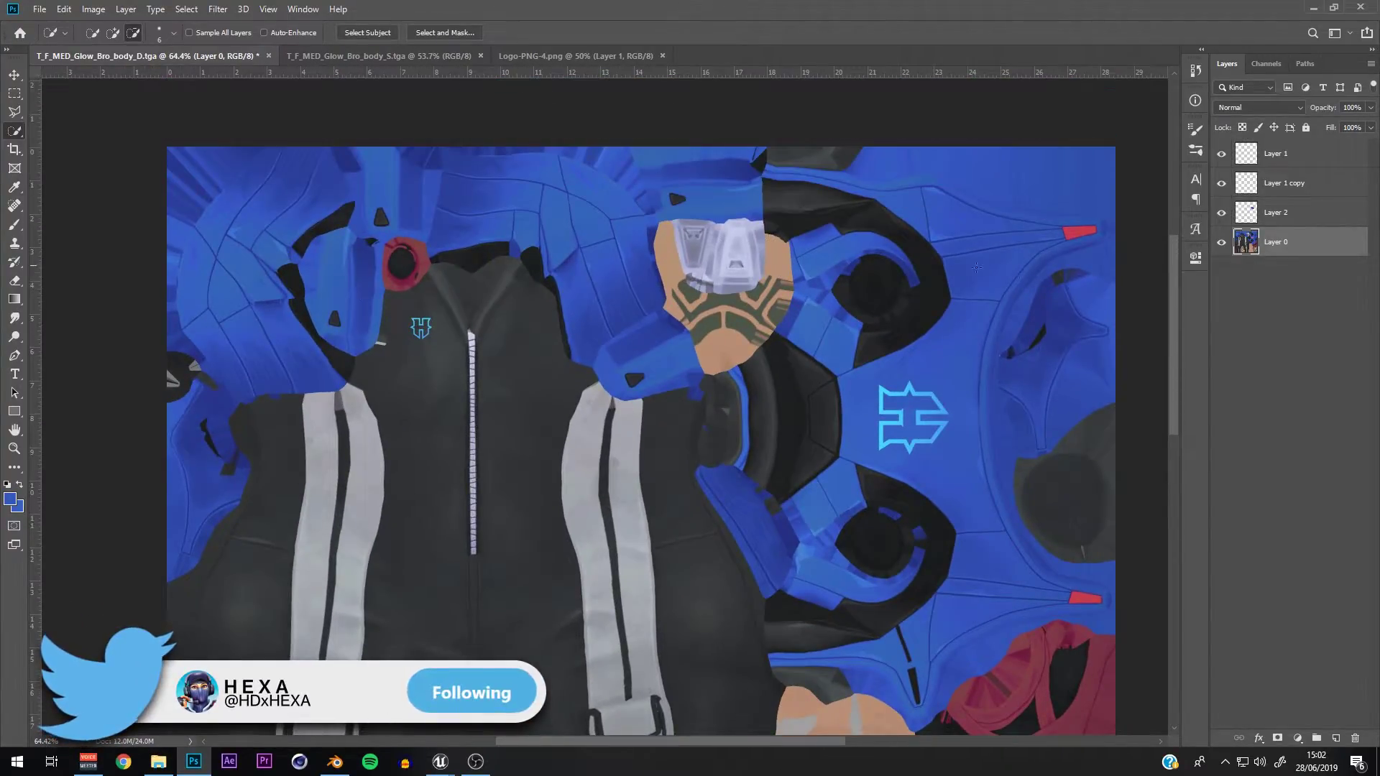
mouse_move(225, 317)
left_mouse_down()
mouse_move(205, 426)
mouse_move(189, 365)
left_mouse_up()
left_click_drag(351, 185, 389, 180)
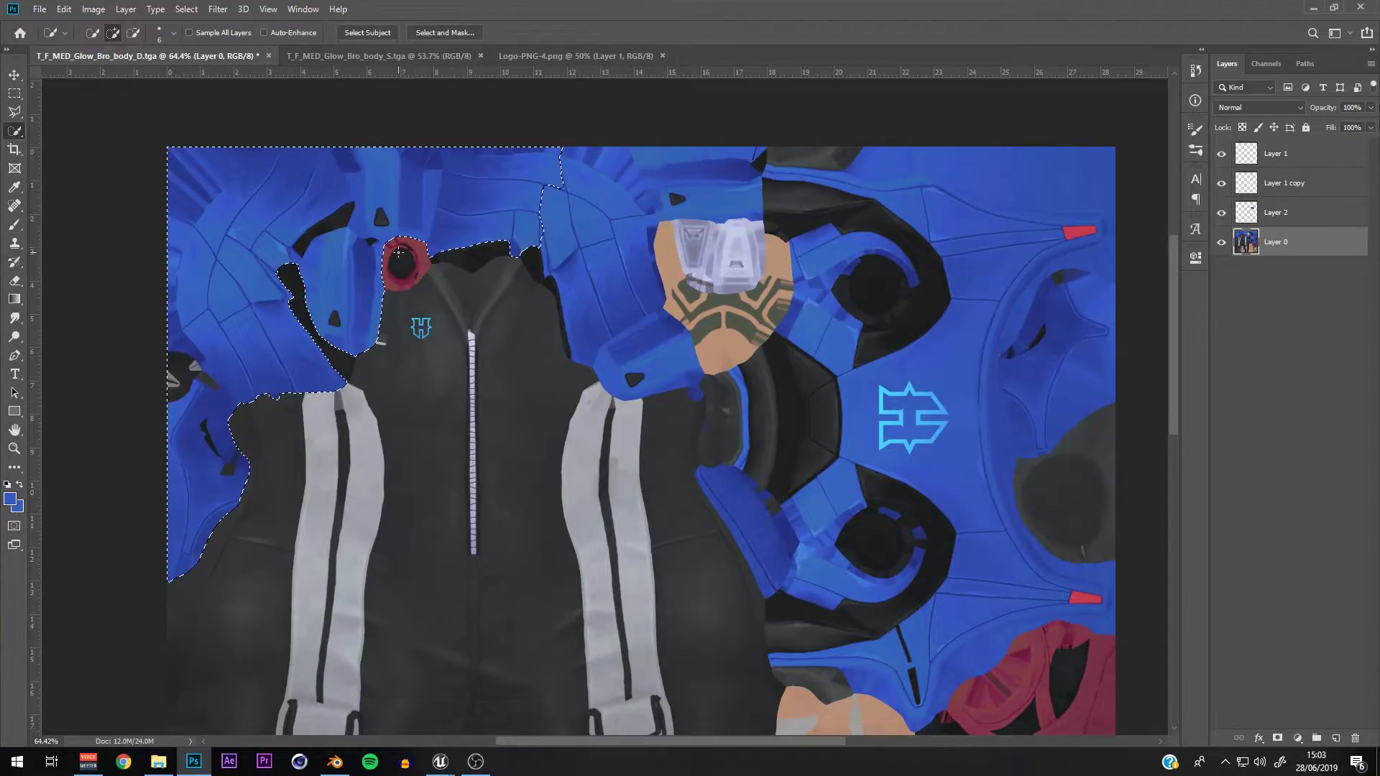
mouse_move(606, 246)
left_mouse_down()
mouse_move(690, 216)
mouse_move(683, 259)
mouse_move(713, 264)
left_mouse_up()
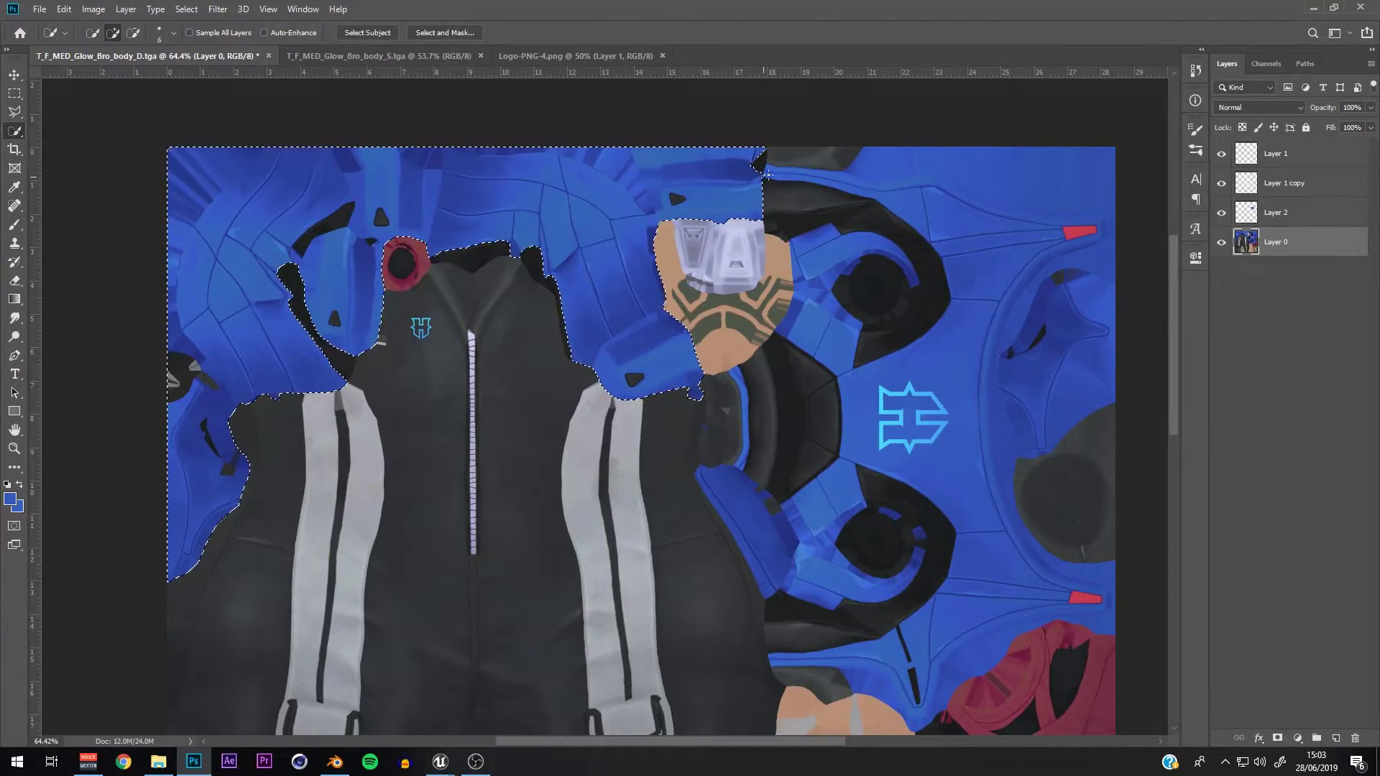
Step: Extend the selection over the jacket's blue back panels around the logo, leaving out the two small red tabs
left_click_drag(889, 188, 928, 194)
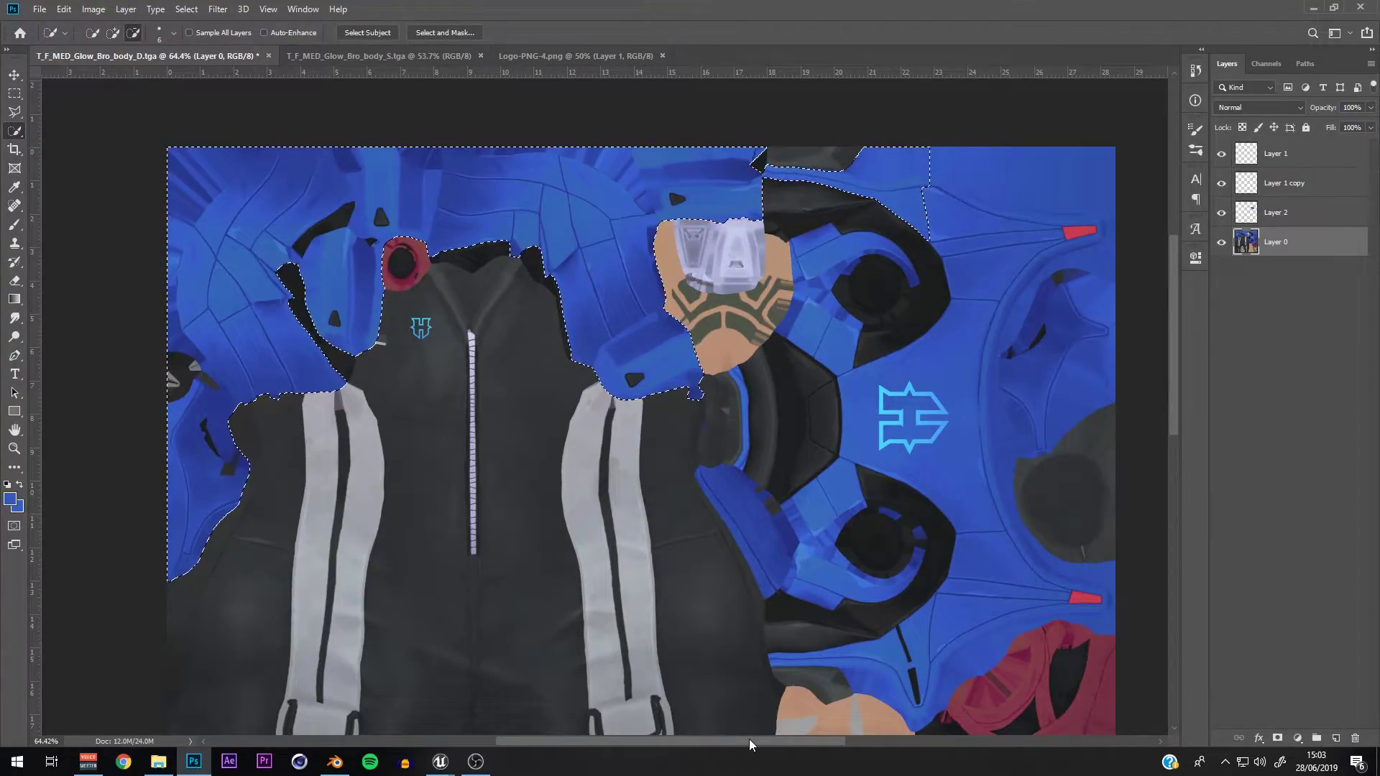
left_click_drag(752, 742, 783, 742)
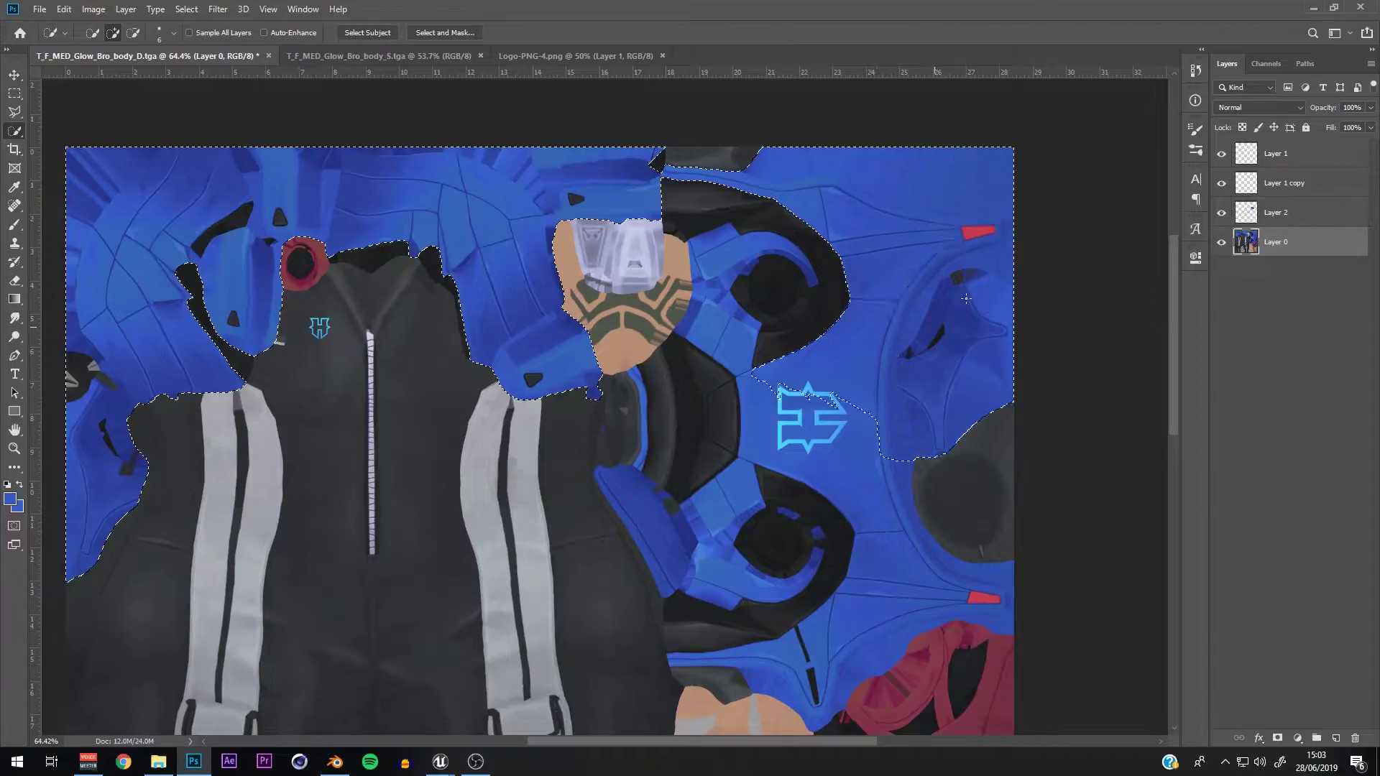
key("alt")
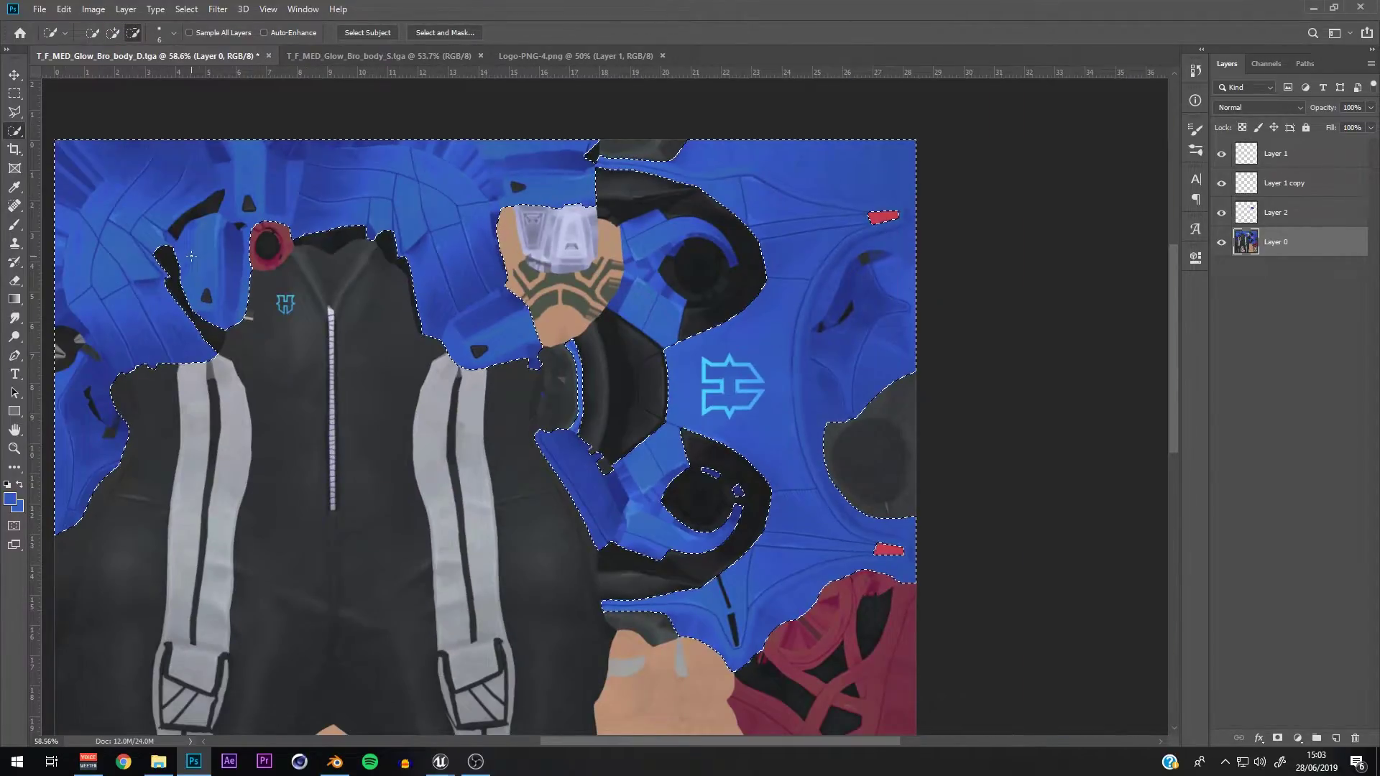
scroll(274, 292, "down", 2, "alt")
scroll(273, 292, "up", 3, "alt")
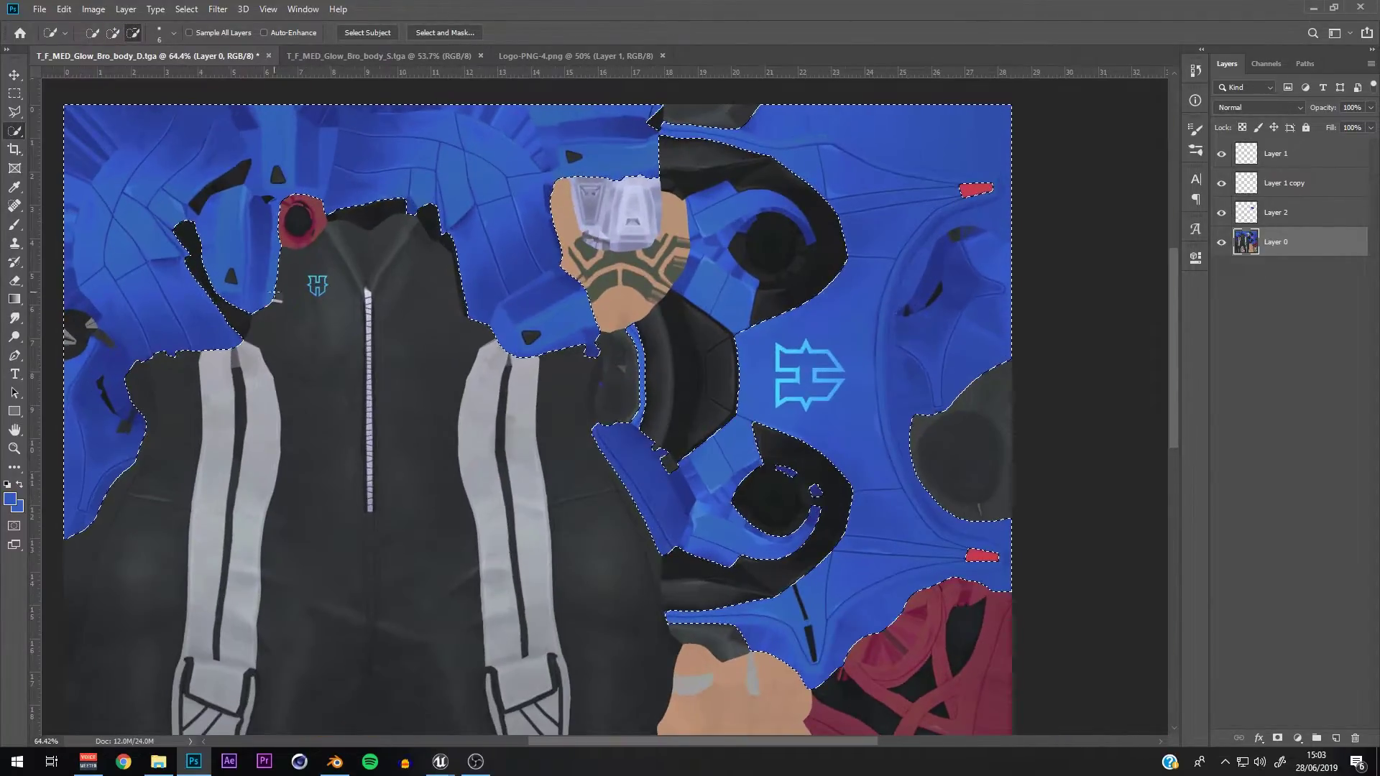
scroll(241, 295, "down", 1, "alt")
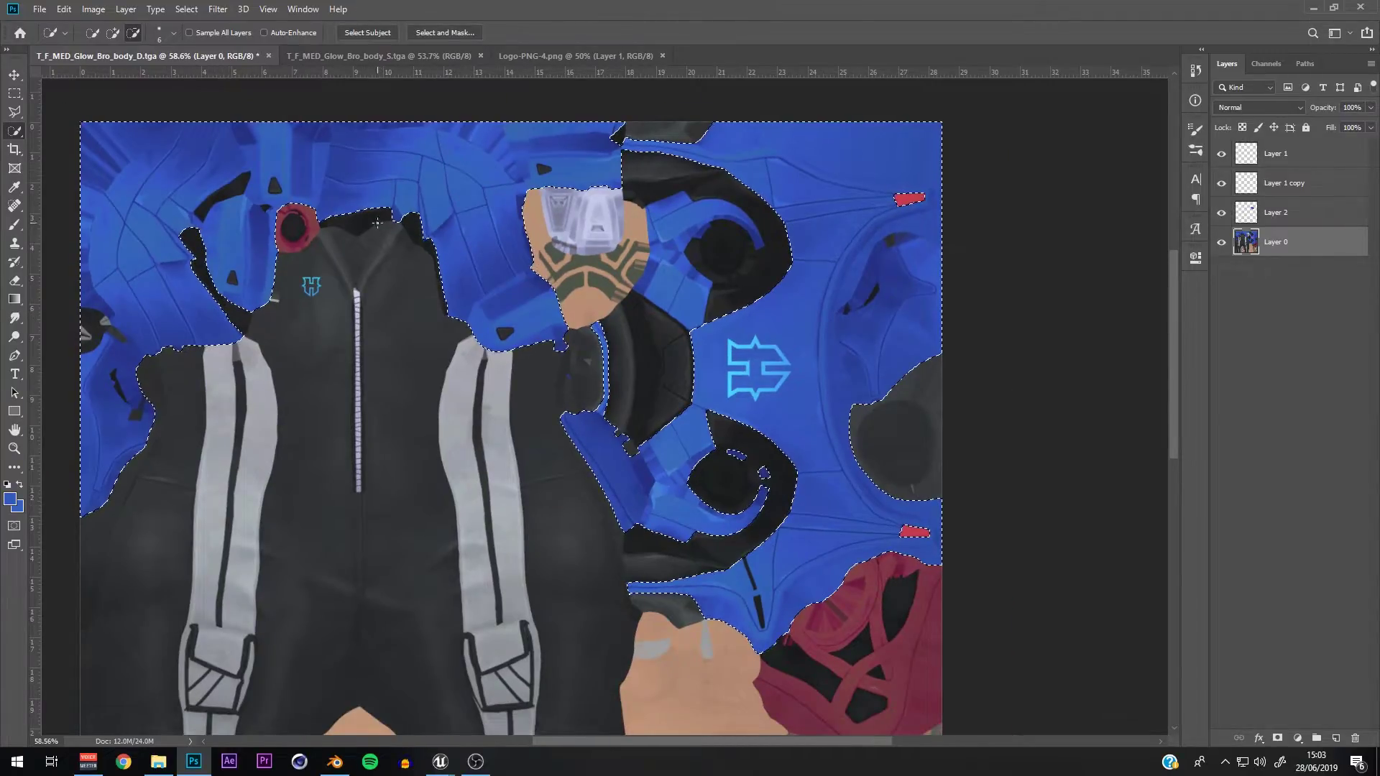
scroll(601, 326, "down", 1, "alt")
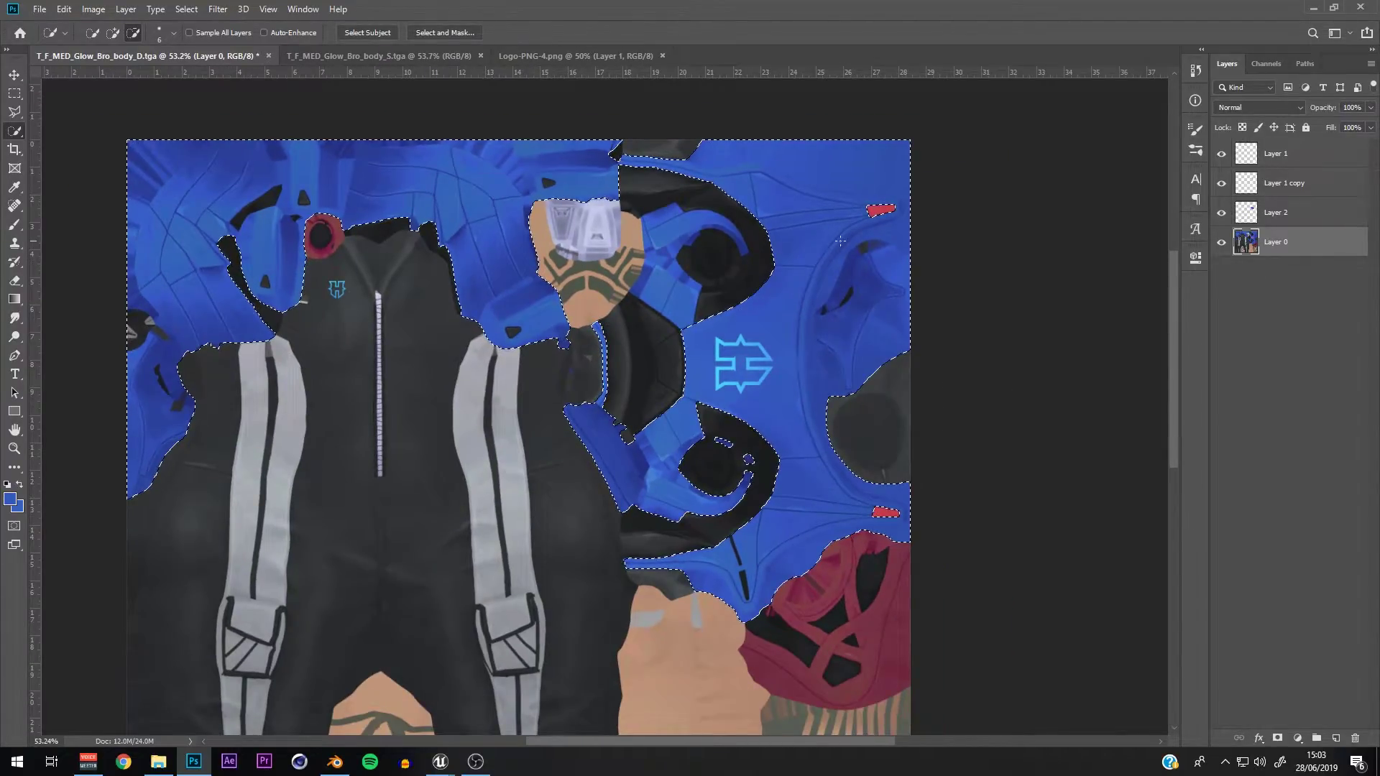
scroll(840, 241, "down", 6, "alt")
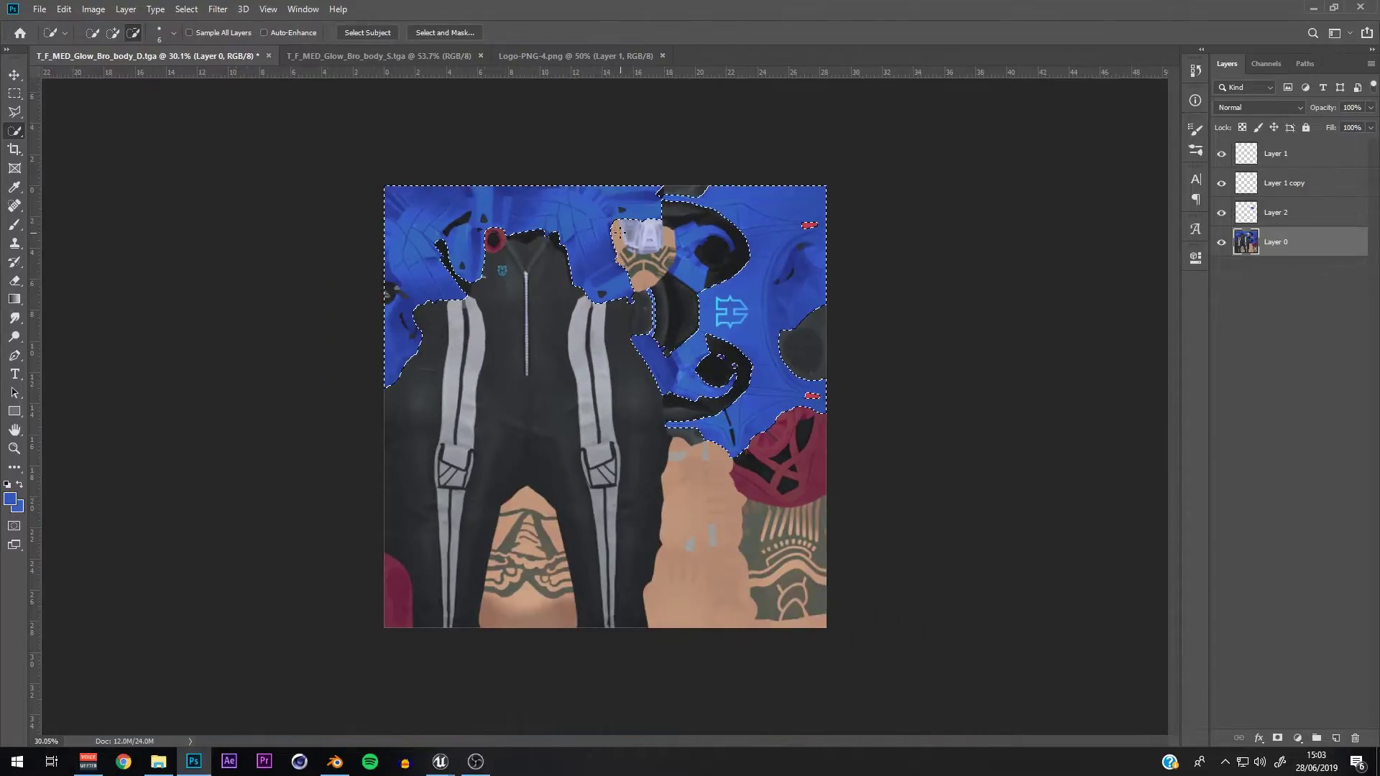
scroll(1108, 279, "up", 2, "alt")
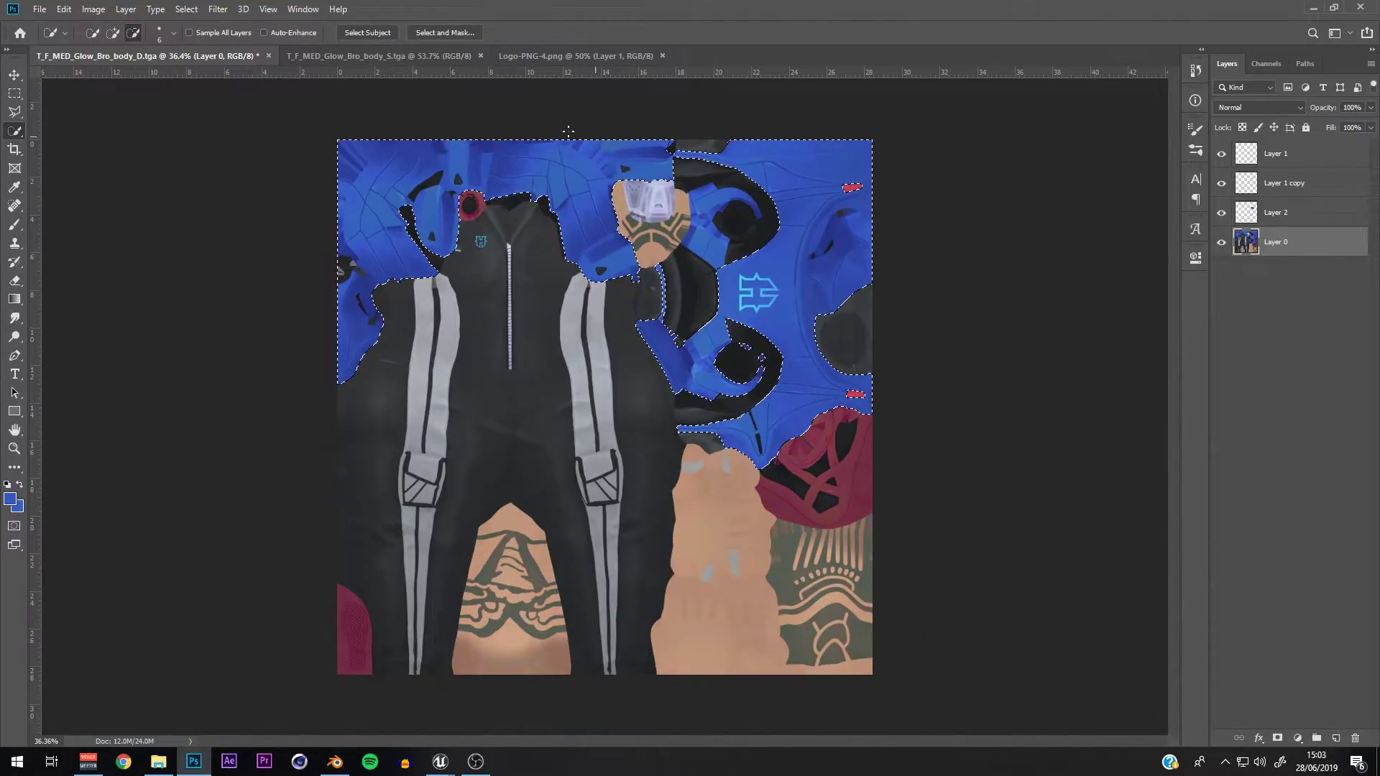
Step: Copy the selected blue jacket areas to a new layer with Layer Via Copy and check it by toggling layer visibility
left_click(21, 92)
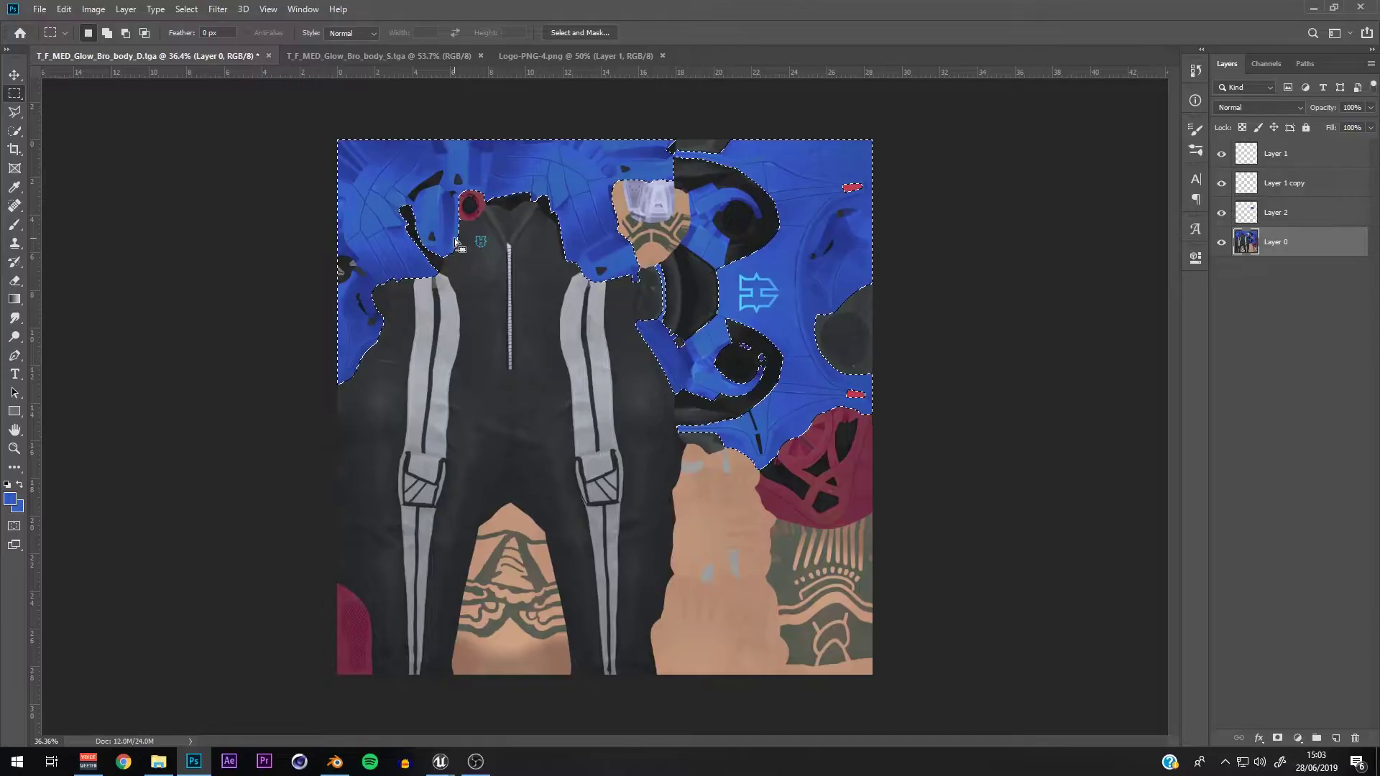
right_click(530, 320)
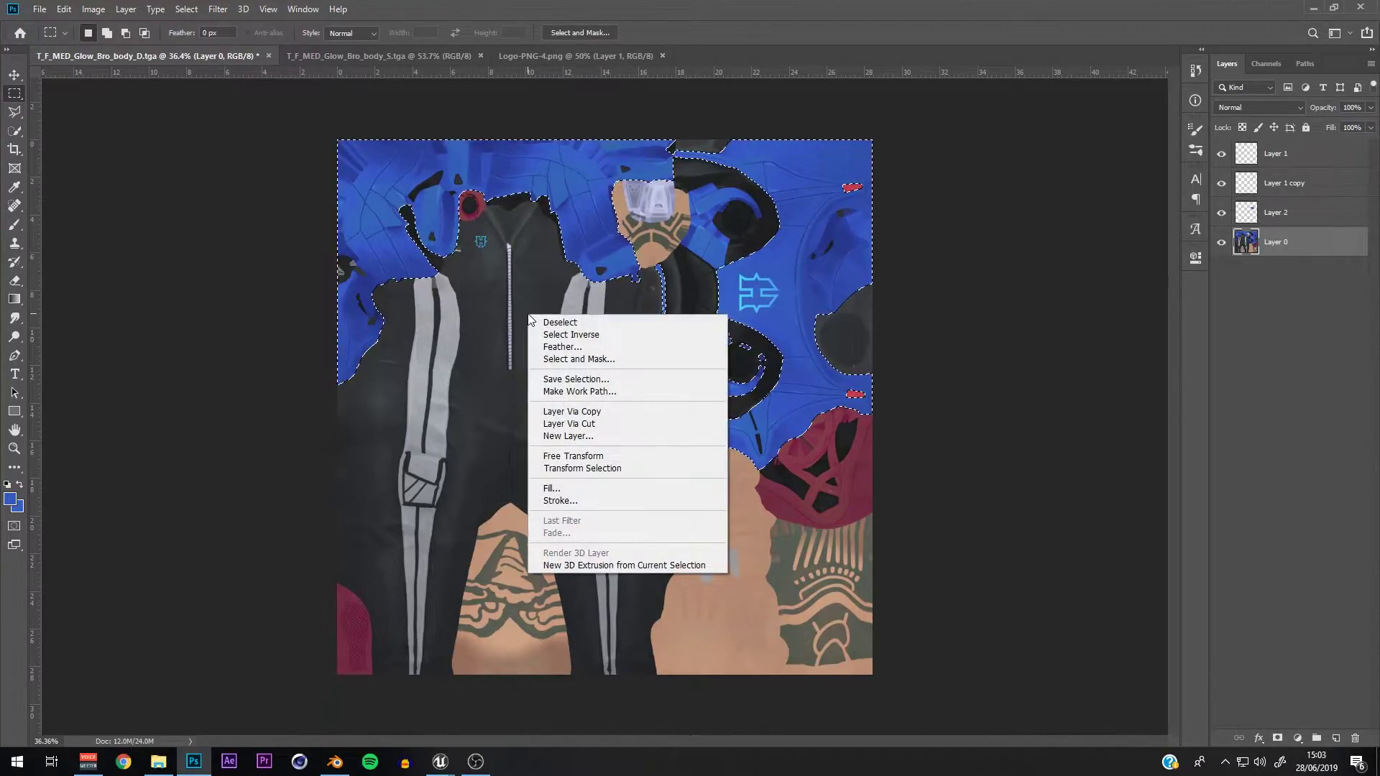
left_click(570, 411)
left_click(1221, 271)
left_click(1222, 242)
left_click(1221, 243)
left_click(1222, 271)
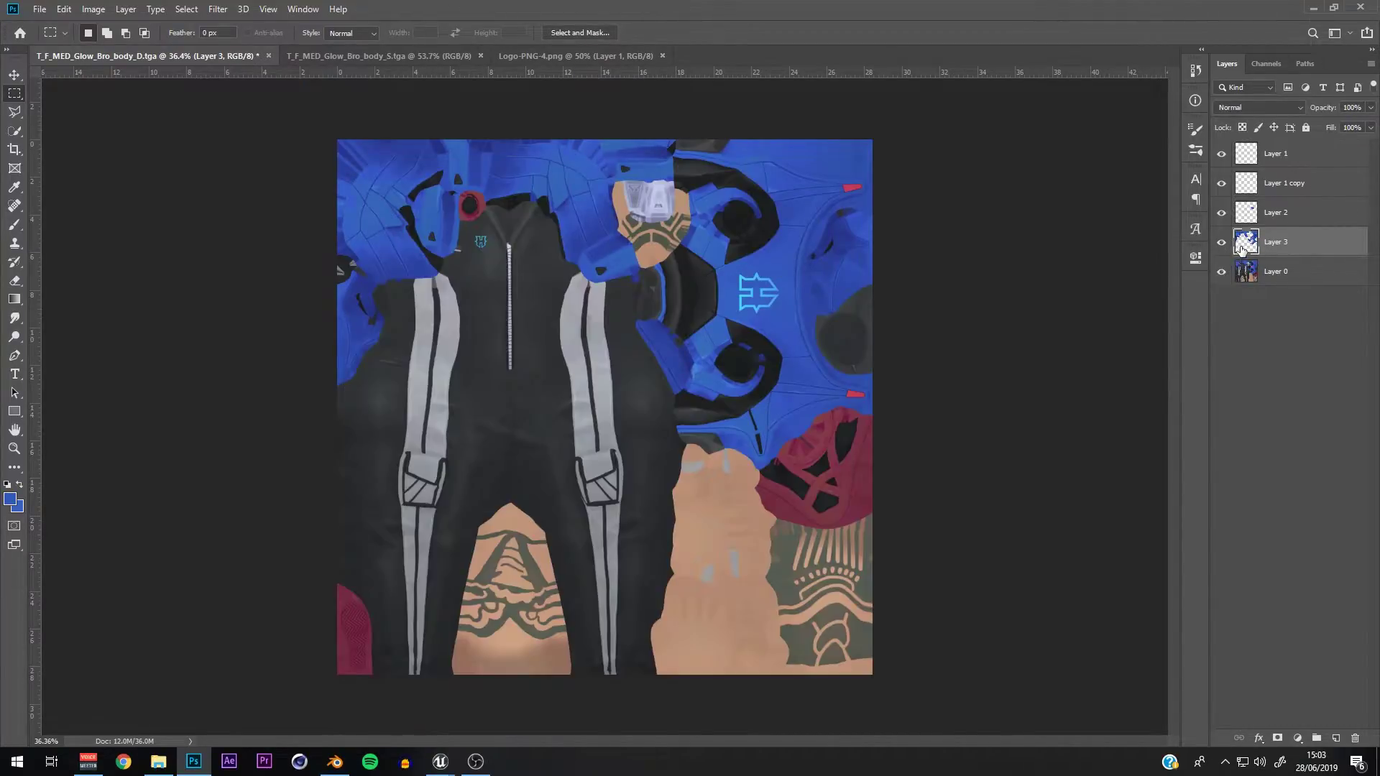
Step: Add a Hue/Saturation adjustment layer, move it above Layer 2, and set its hue to -86
left_click(1299, 739)
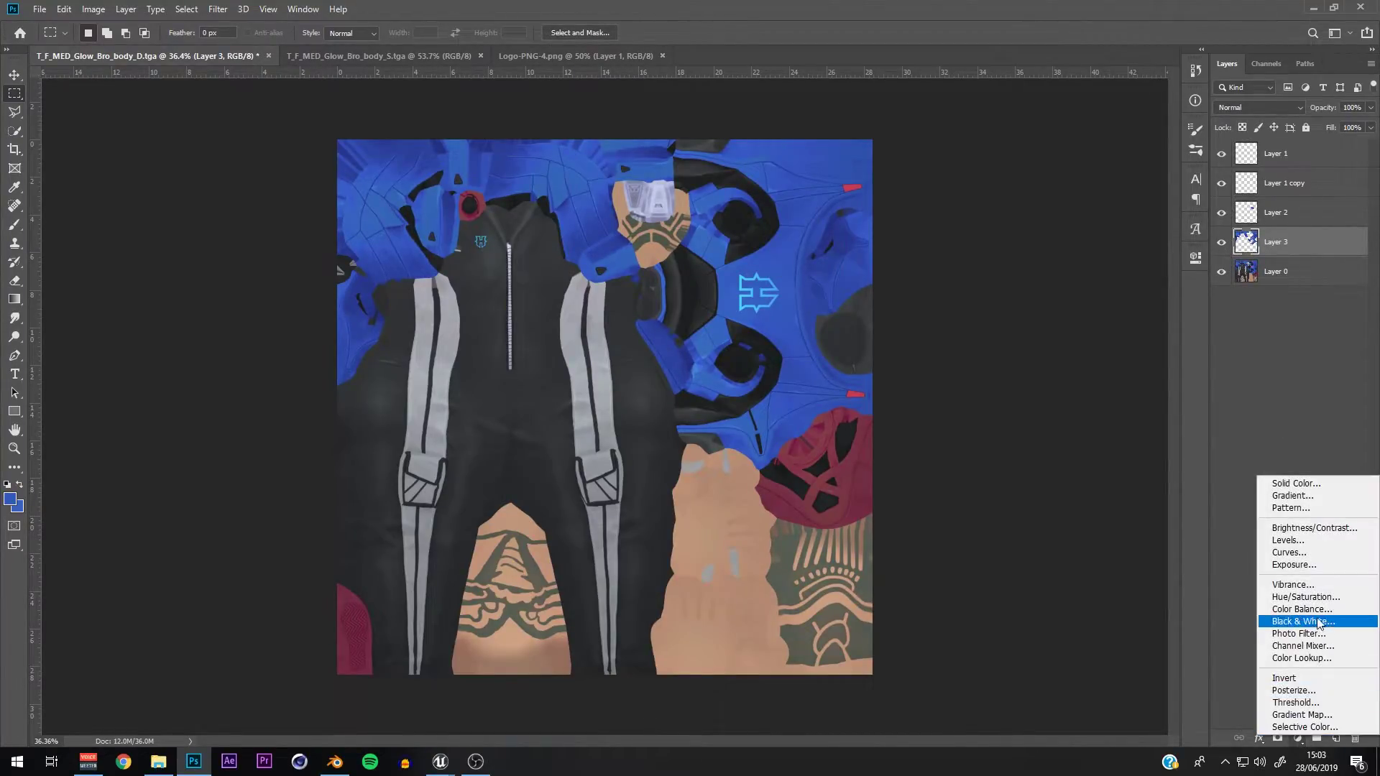
left_click(1294, 597)
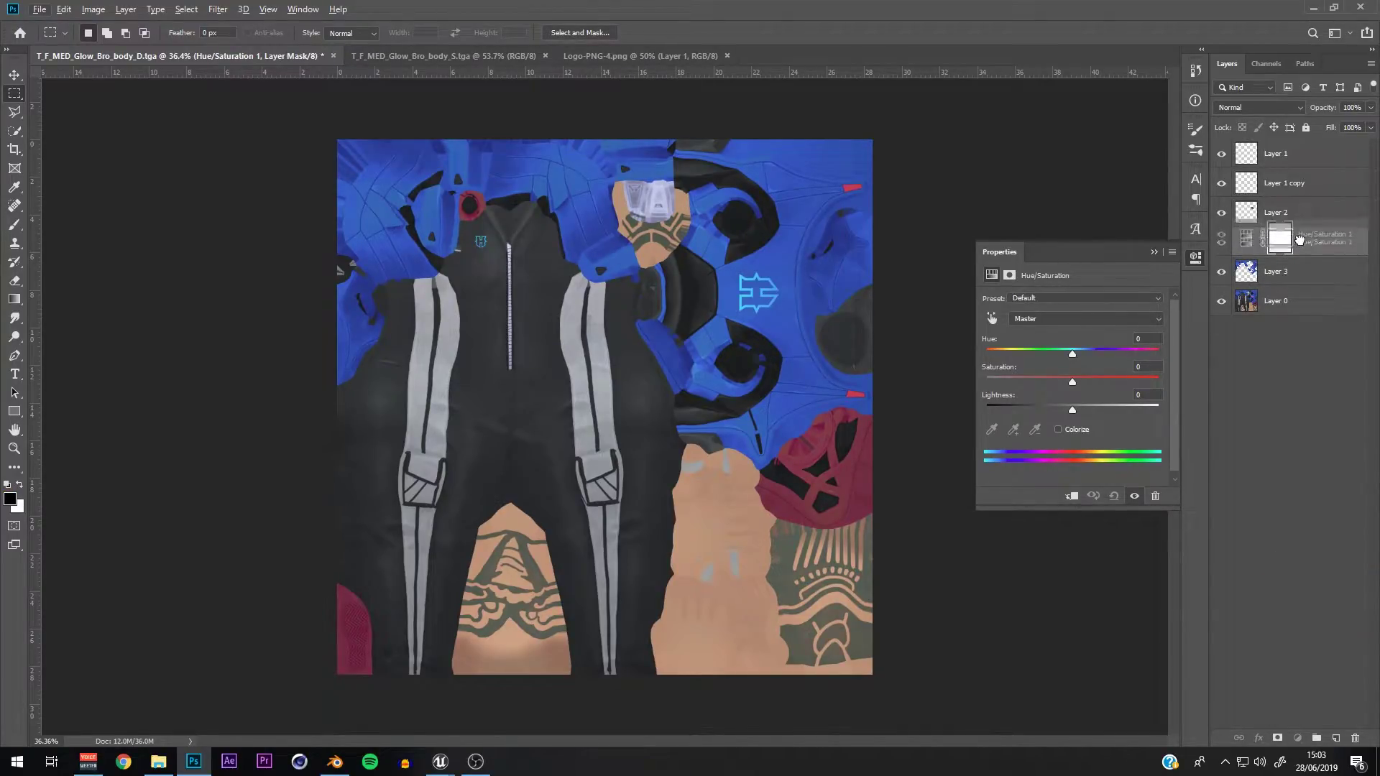
left_click(1222, 213)
left_click(1222, 213)
left_click_drag(1303, 238, 1271, 201)
left_click_drag(1076, 355, 1018, 353)
Step: Merge Layer 3 with Layer 2 into one jacket layer beneath the Hue/Saturation adjustment
left_click(1259, 252)
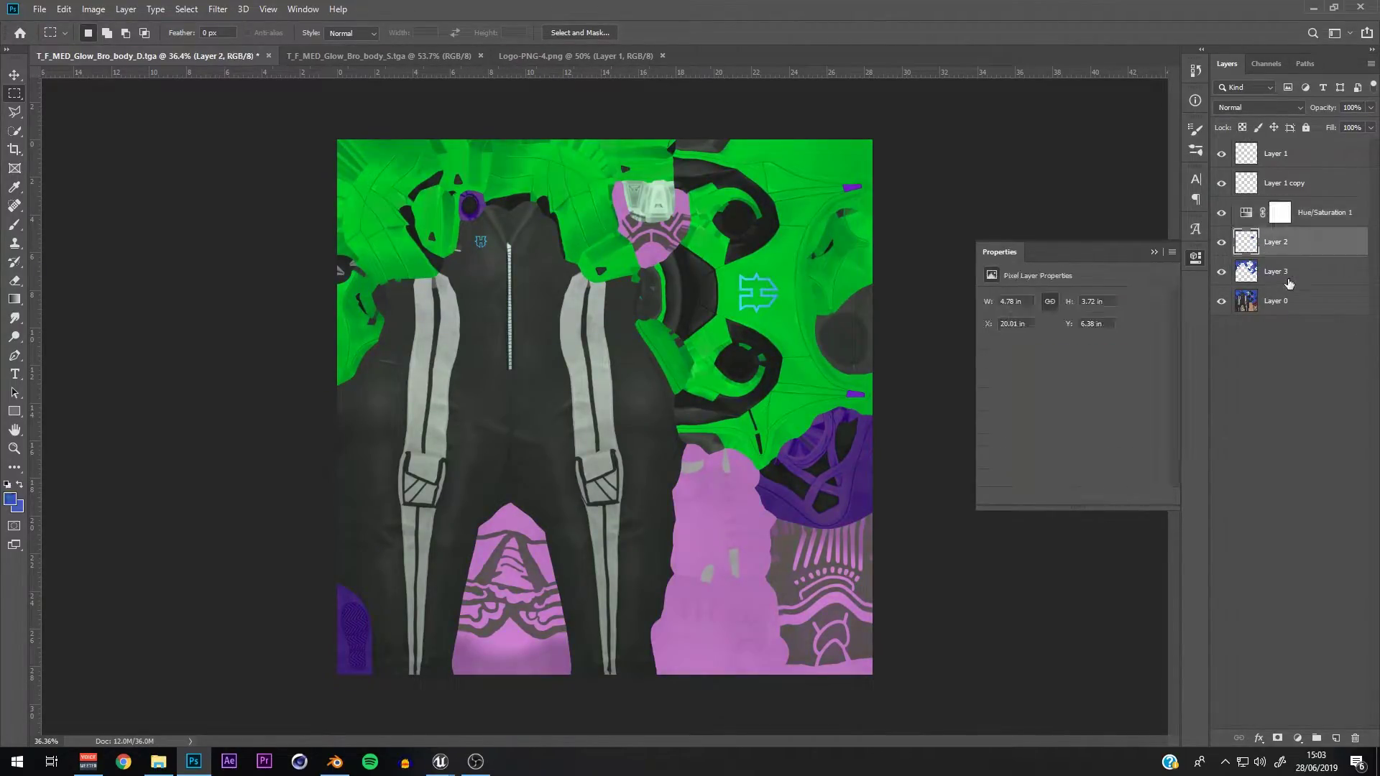
left_click(1294, 271, "shift")
right_click(1304, 273)
left_click(1150, 564)
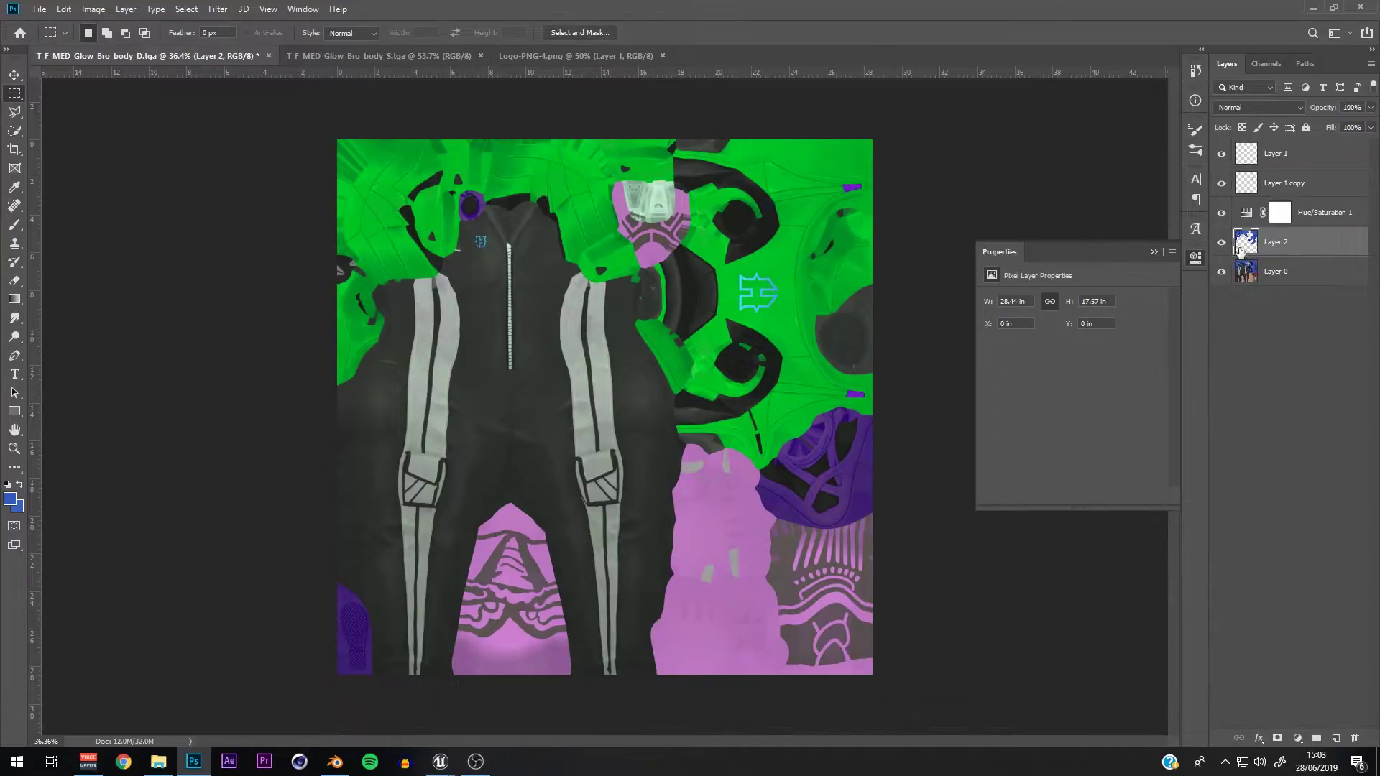
Step: Clip the Hue/Saturation adjustment to Layer 2 and shift its hue until the jacket is magenta
left_click(1251, 226, "alt")
left_click(1253, 223)
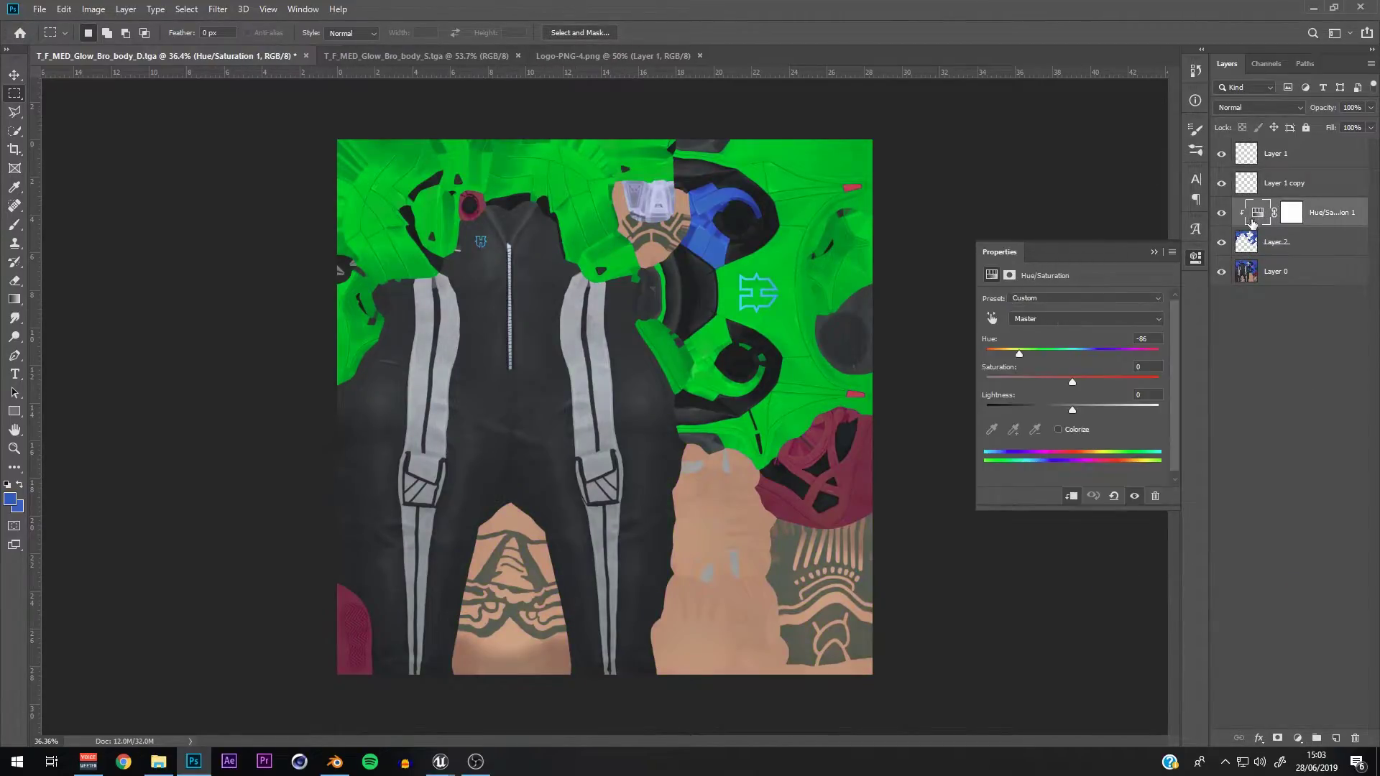
left_click_drag(1019, 355, 1126, 353)
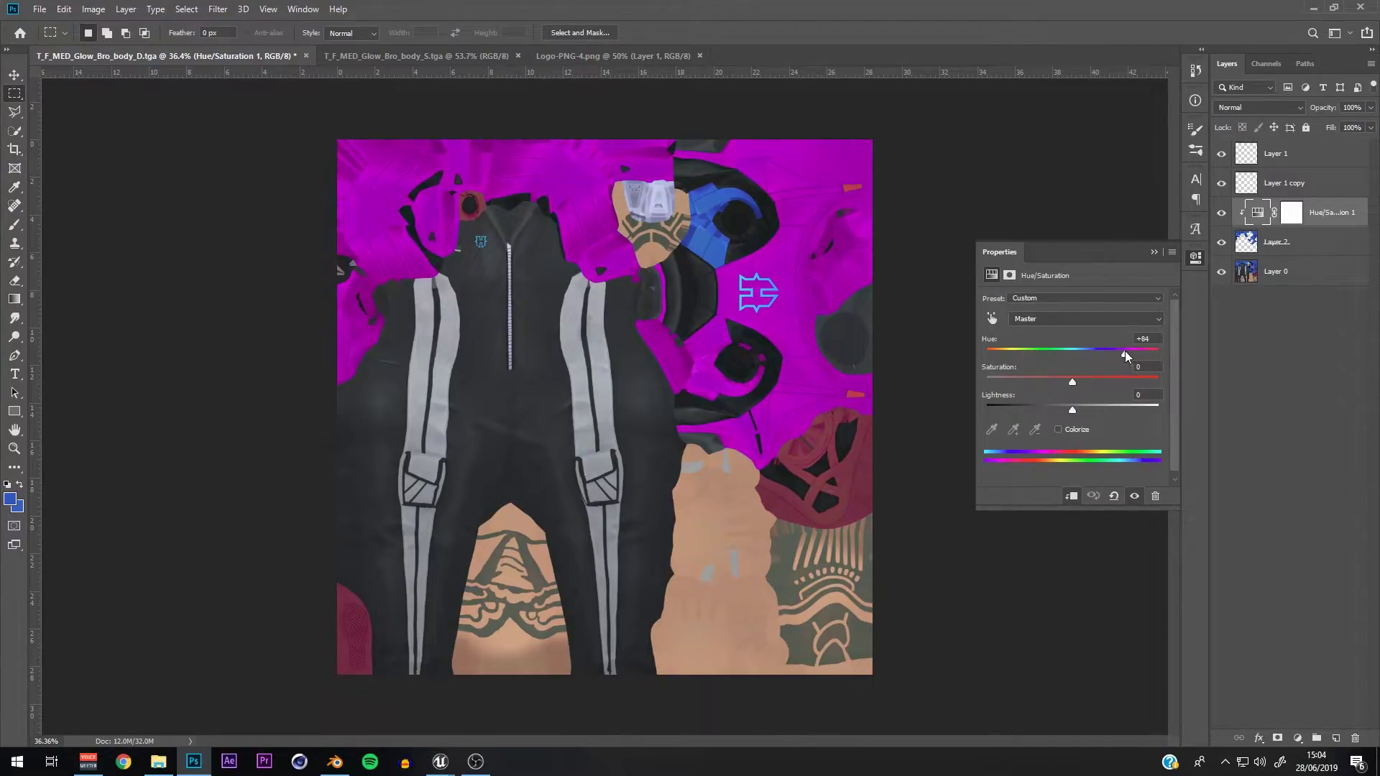
left_click(1156, 252)
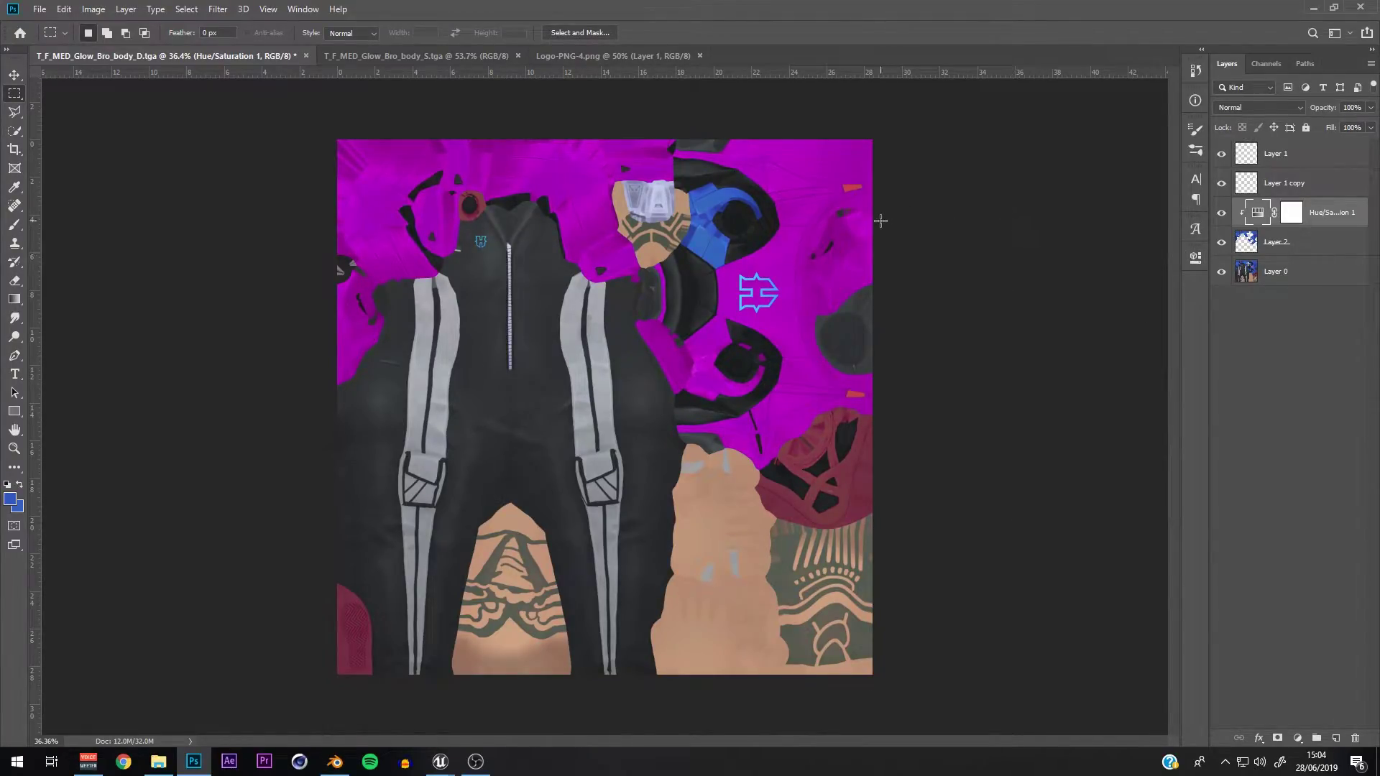
Step: Bring the remaining blue patch around the upper black armhole into Layer 2 so it takes the magenta hue shift
scroll(881, 220, "up", 5, "alt")
scroll(881, 221, "up", 1)
left_click(1222, 242)
left_click(1222, 243)
scroll(719, 227, "down", 3, "alt")
scroll(719, 227, "up", 4, "alt")
scroll(719, 227, "down", 4, "alt")
key("ctrl+z")
scroll(779, 292, "down", 4, "alt")
scroll(780, 292, "up", 6, "alt")
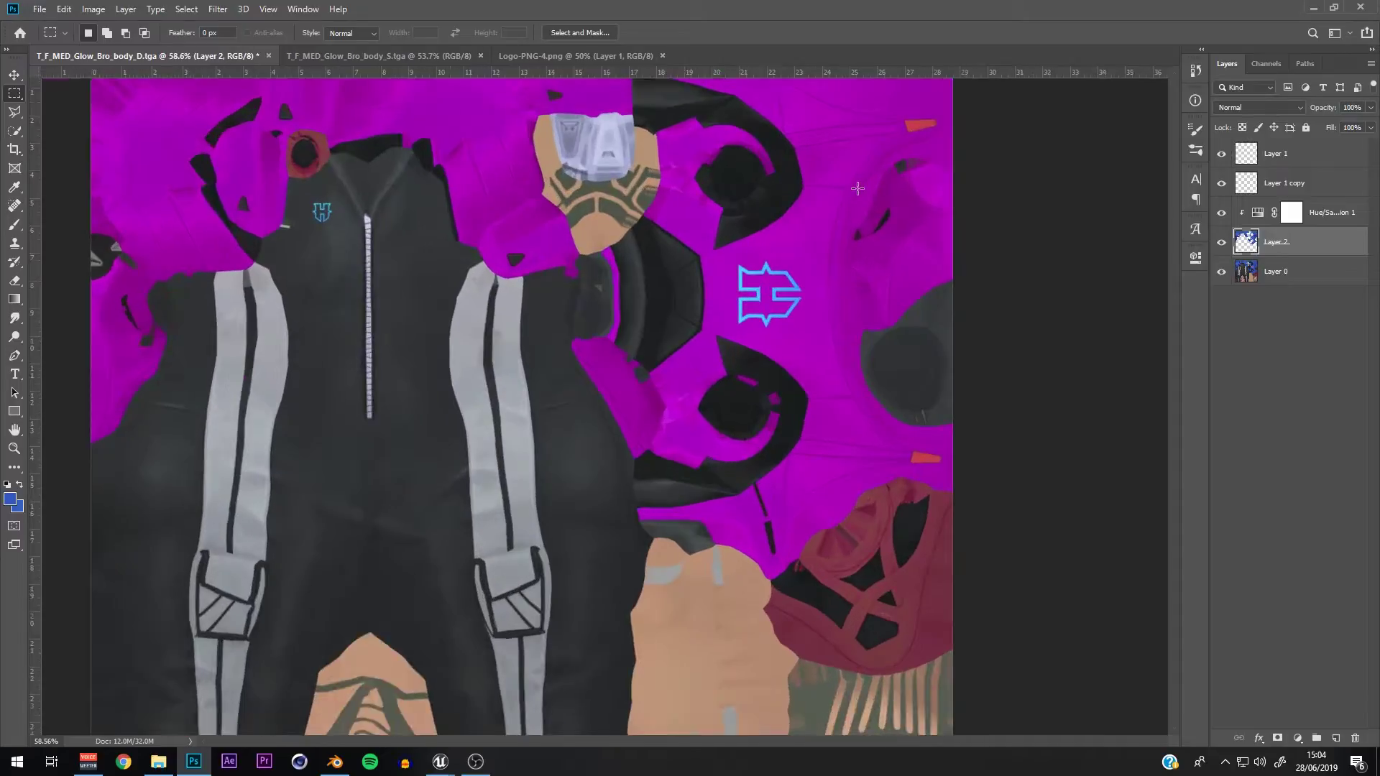
Step: Compare the recoloured jacket with the underlying texture by hiding and showing Layer 2
scroll(858, 188, "up", 1, "alt")
left_click(1222, 242)
left_click(1222, 243)
left_click(1222, 242)
left_click(1222, 242)
scroll(884, 192, "down", 5, "alt")
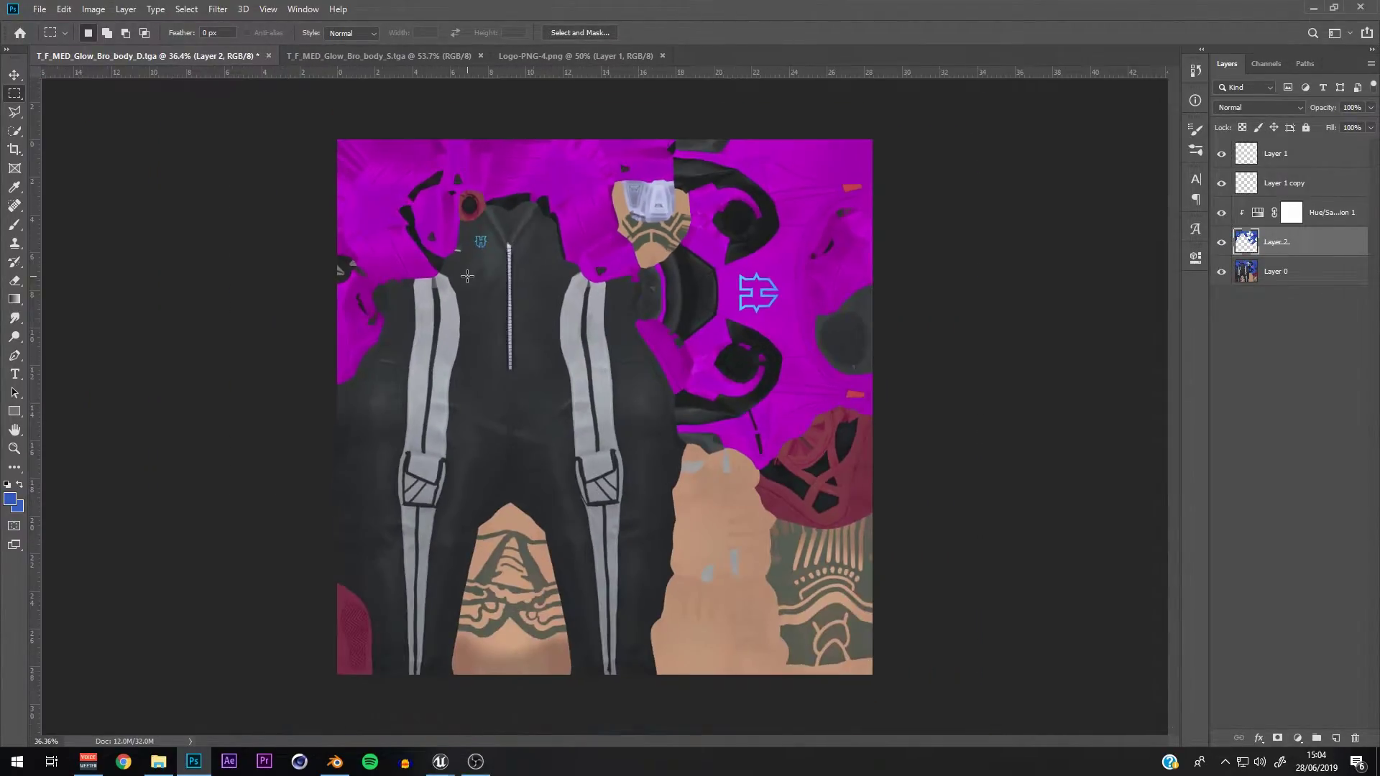
scroll(468, 276, "up", 1, "alt")
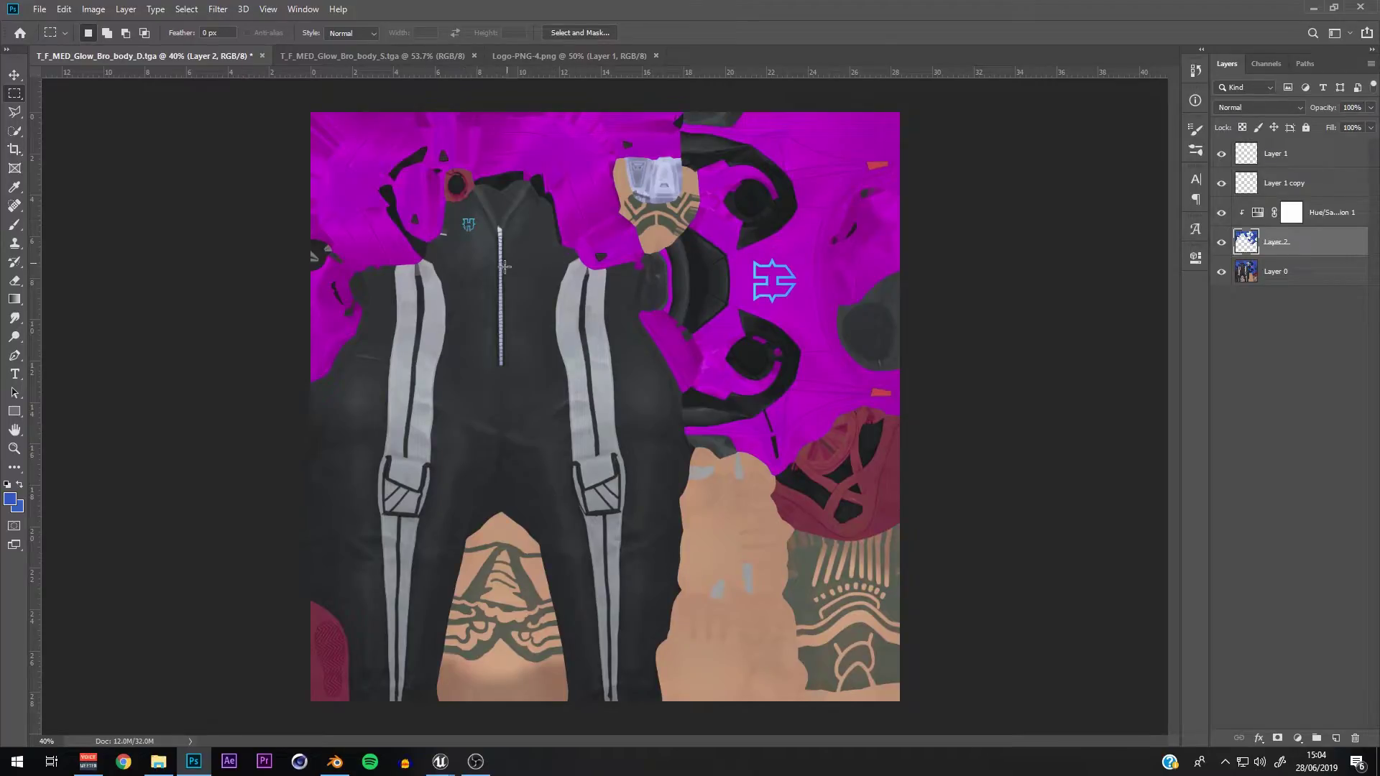
Step: Save the recoloured texture to the Desktop as a PNG named HEXA, using the large file size (fastest saving) option
left_click(39, 9)
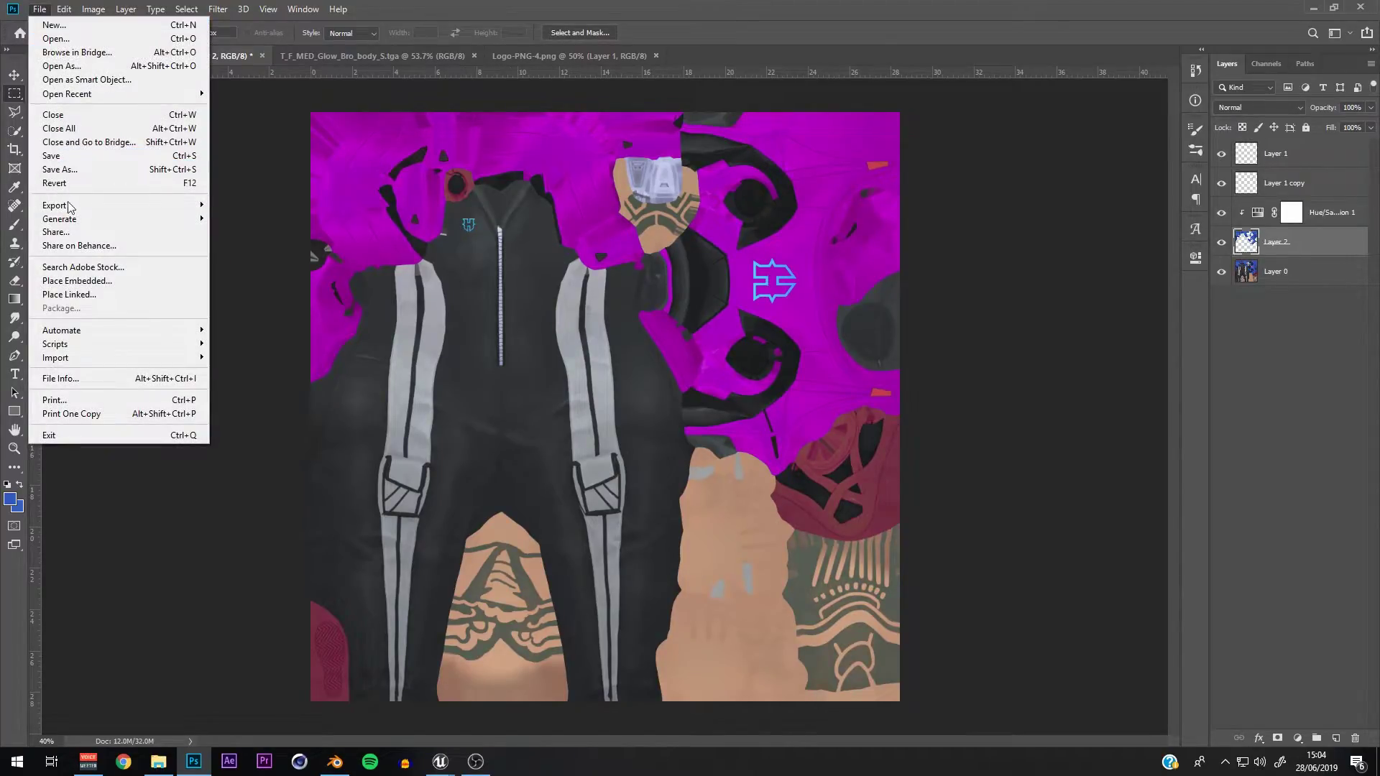
left_click(60, 170)
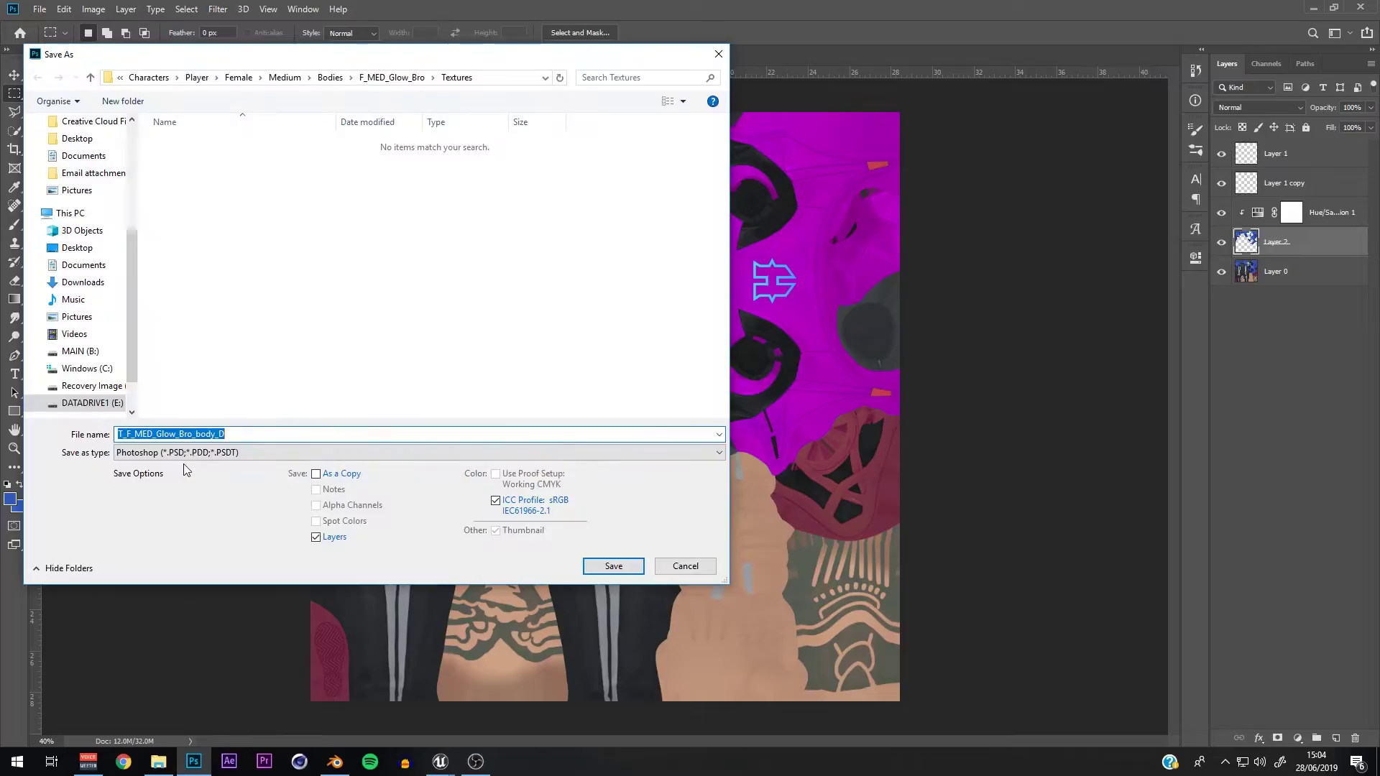
left_click(185, 452)
left_click(237, 650)
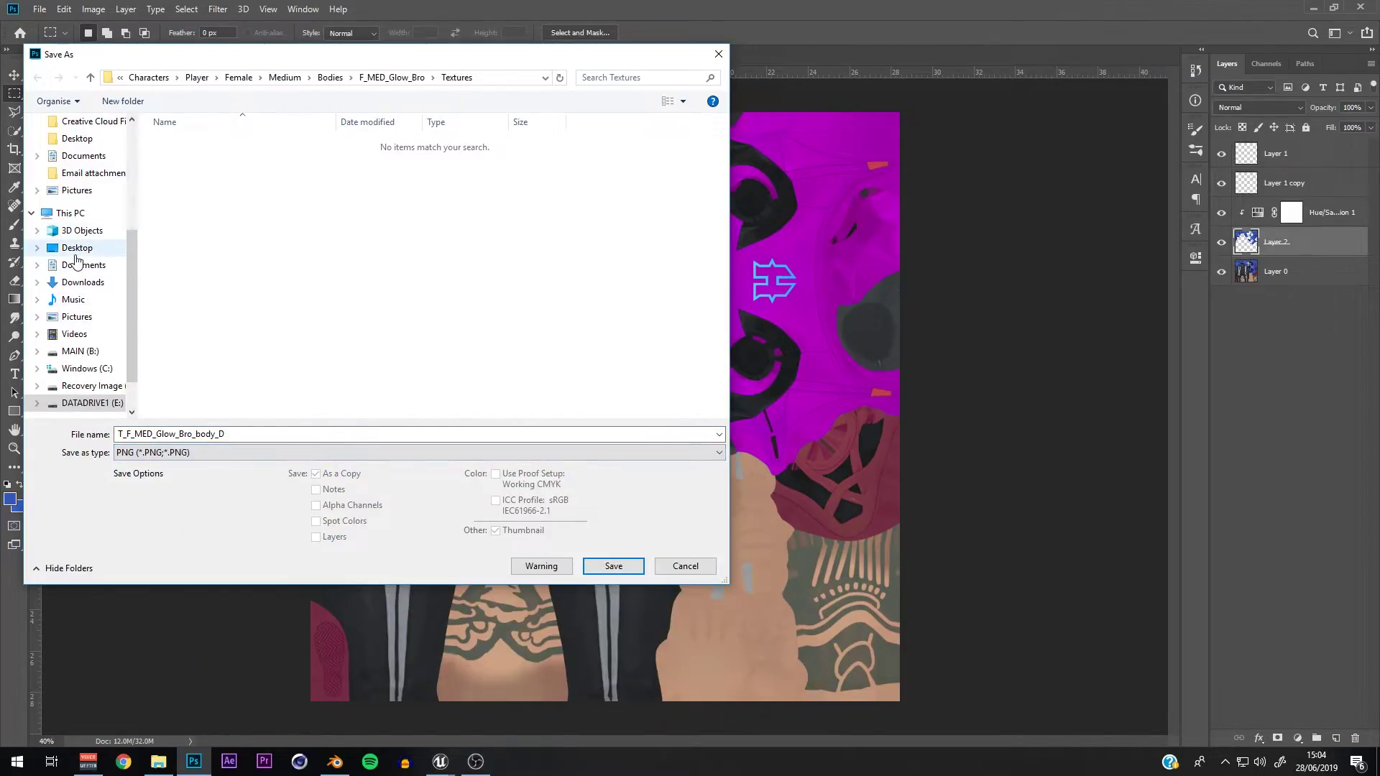
left_click(76, 250)
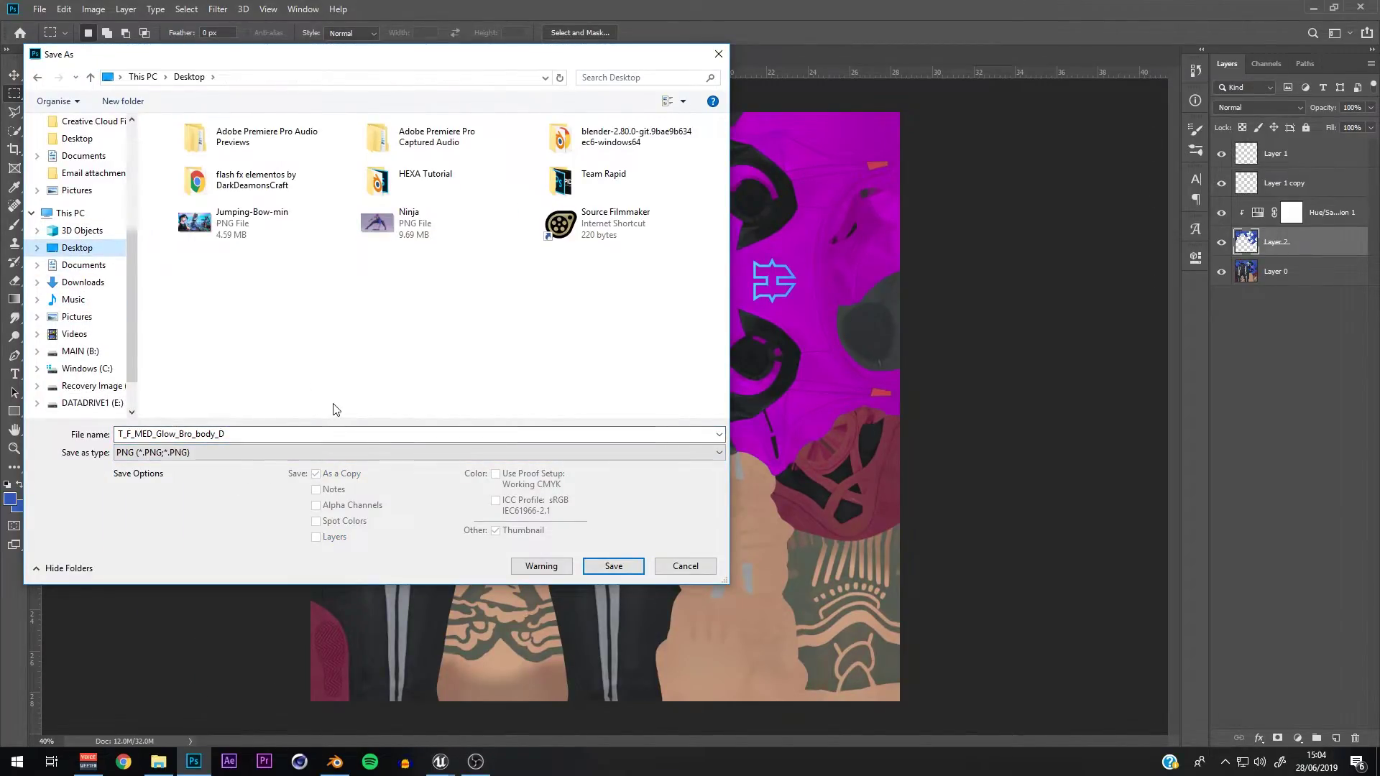
double_click(323, 433)
type("HEXA")
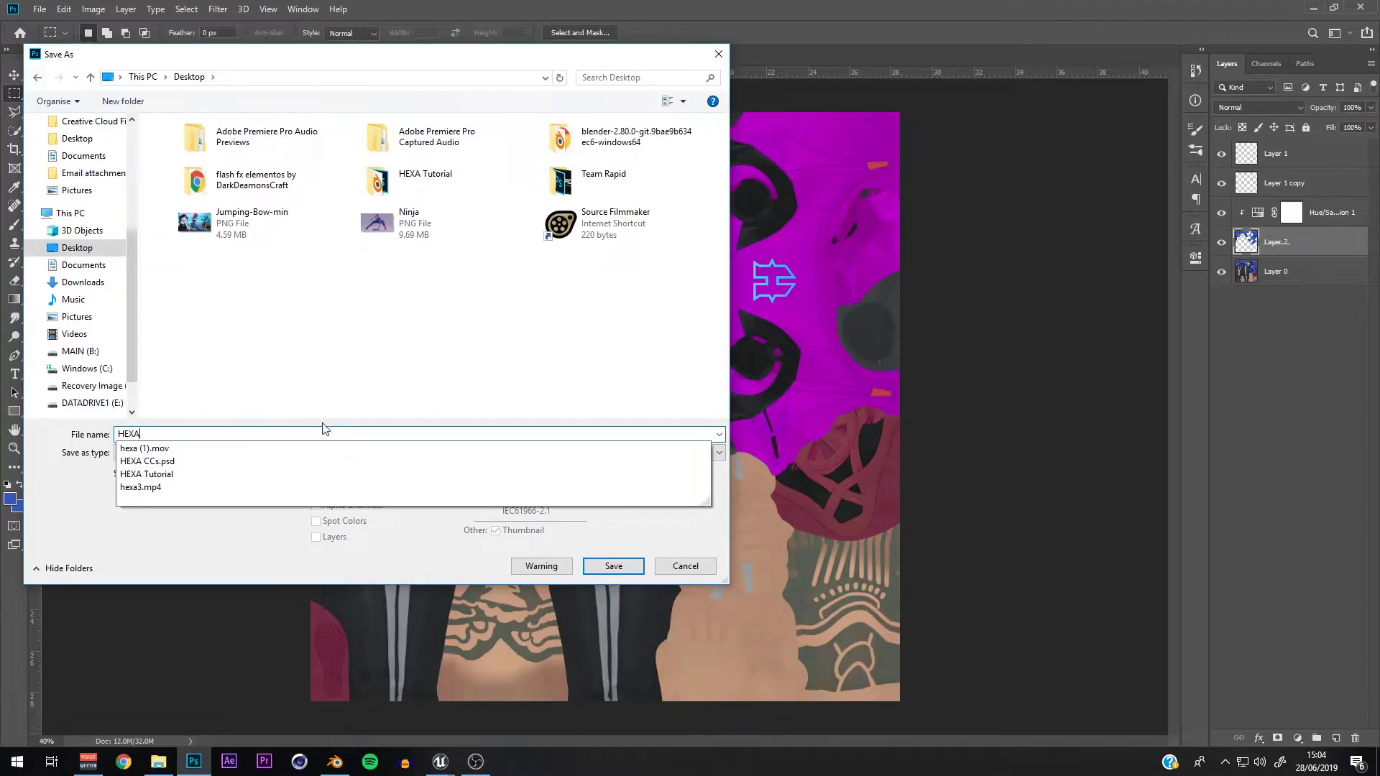
key("Return")
left_click(621, 568)
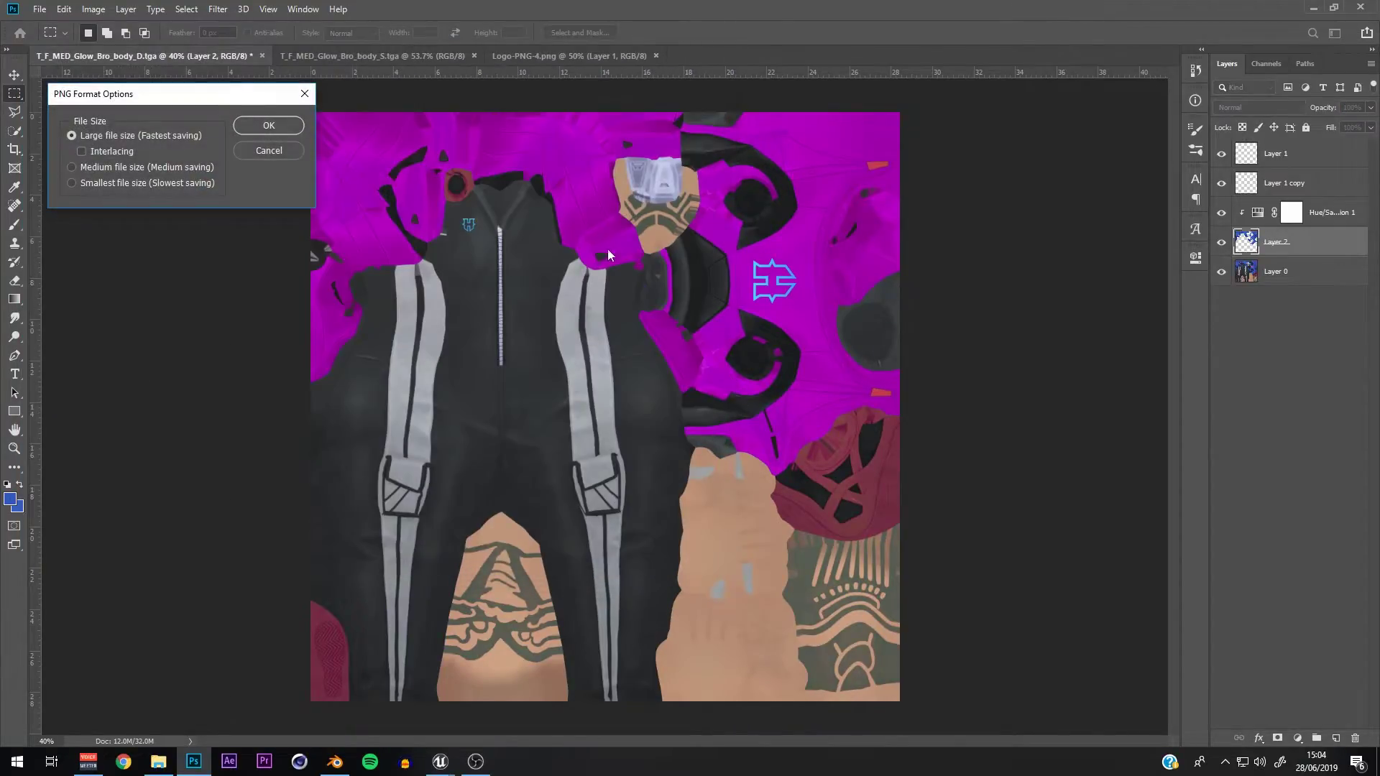
left_click(268, 126)
Step: Switch to Blender and enlarge the node area below the 3D viewport, keeping it set to the Shader Editor
left_click(335, 762)
scroll(596, 446, "down", 4)
middle_click_drag(597, 446, 567, 332)
scroll(567, 332, "up", 3)
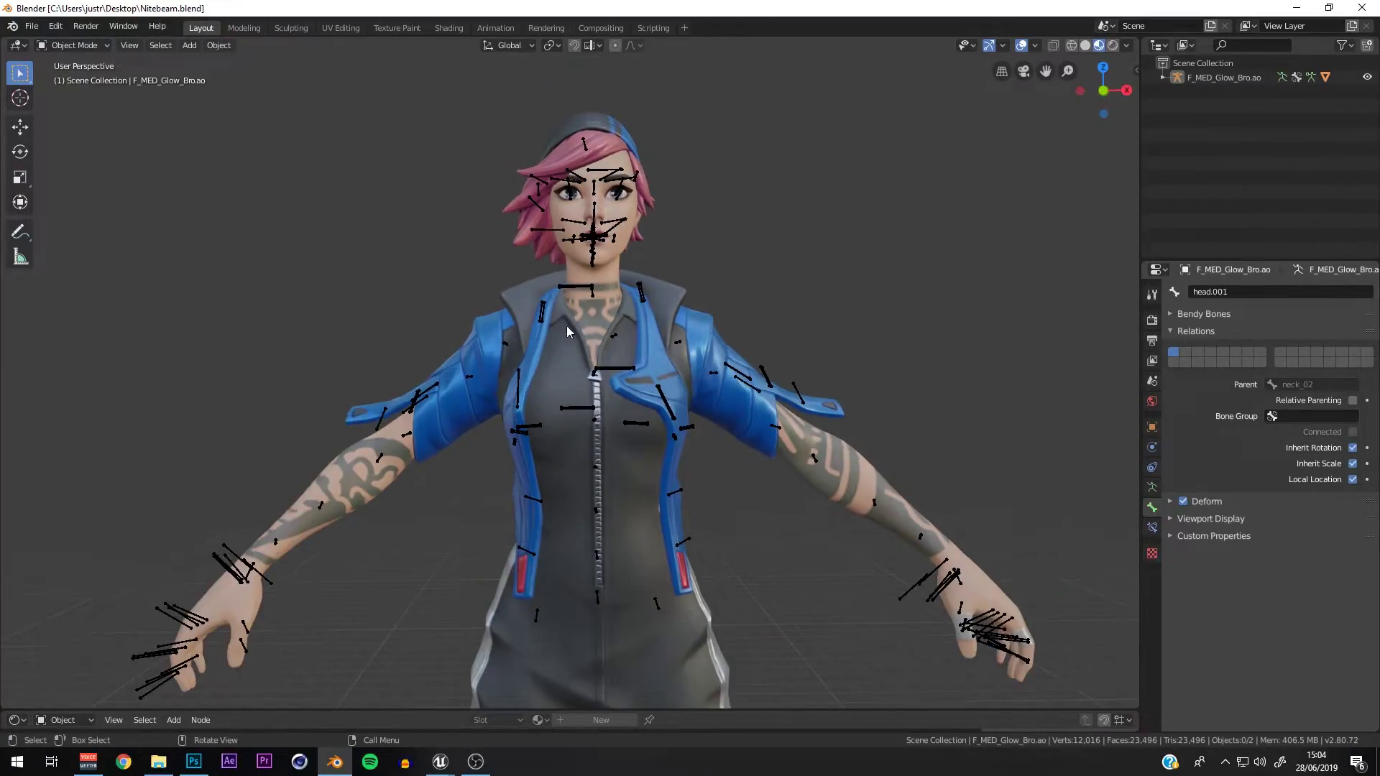
left_click_drag(371, 645, 180, 410)
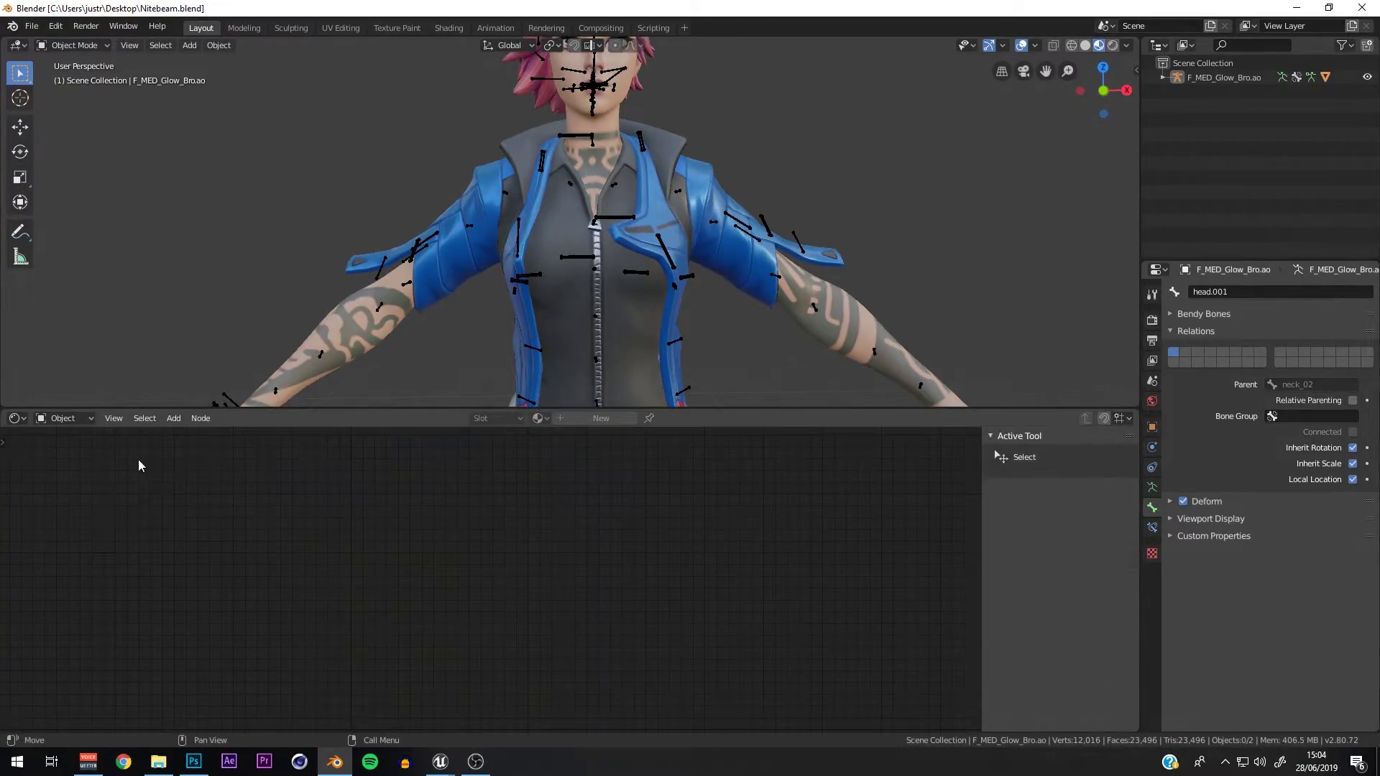
left_click(16, 420)
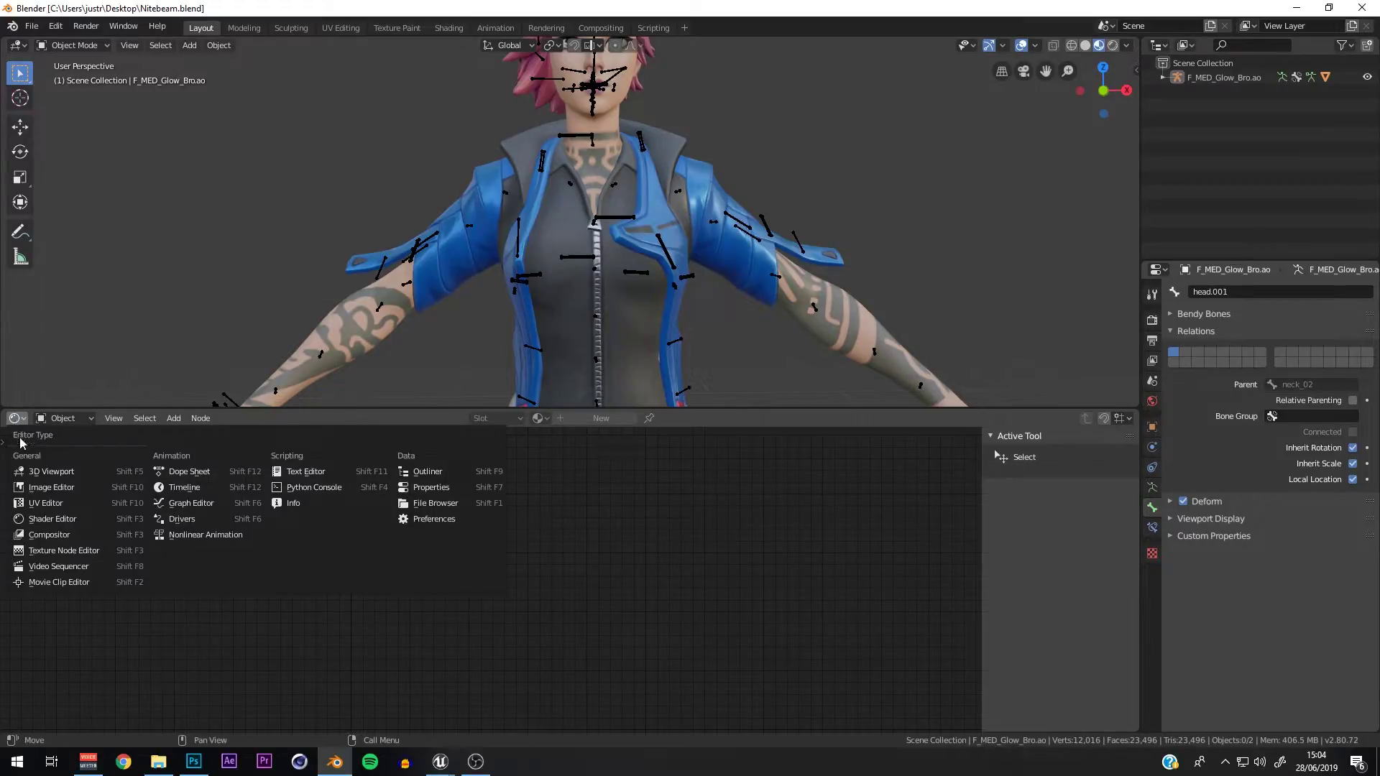
left_click(50, 519)
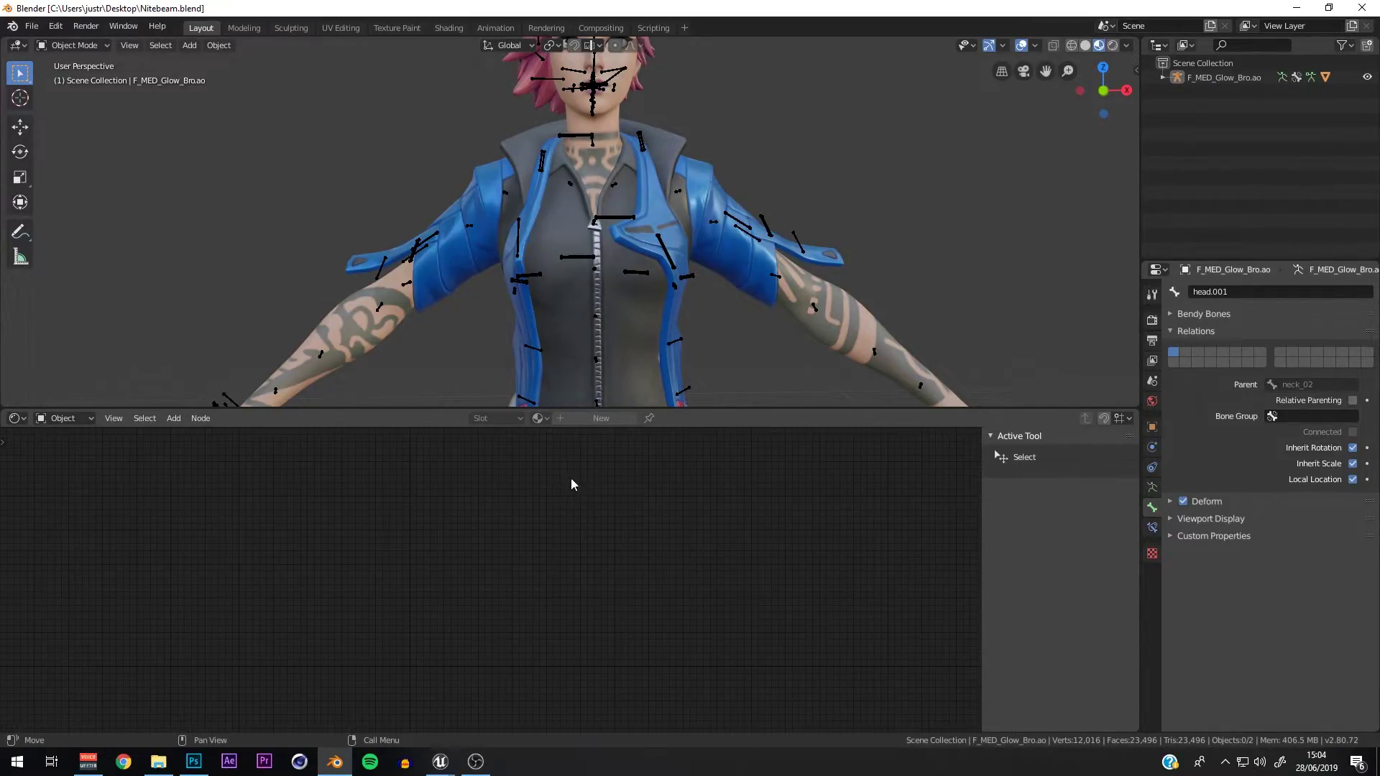
Step: Select the character mesh to load its material nodes, and hide the viewport overlays so the bones no longer cover the model
left_click(604, 179)
left_click(1022, 47)
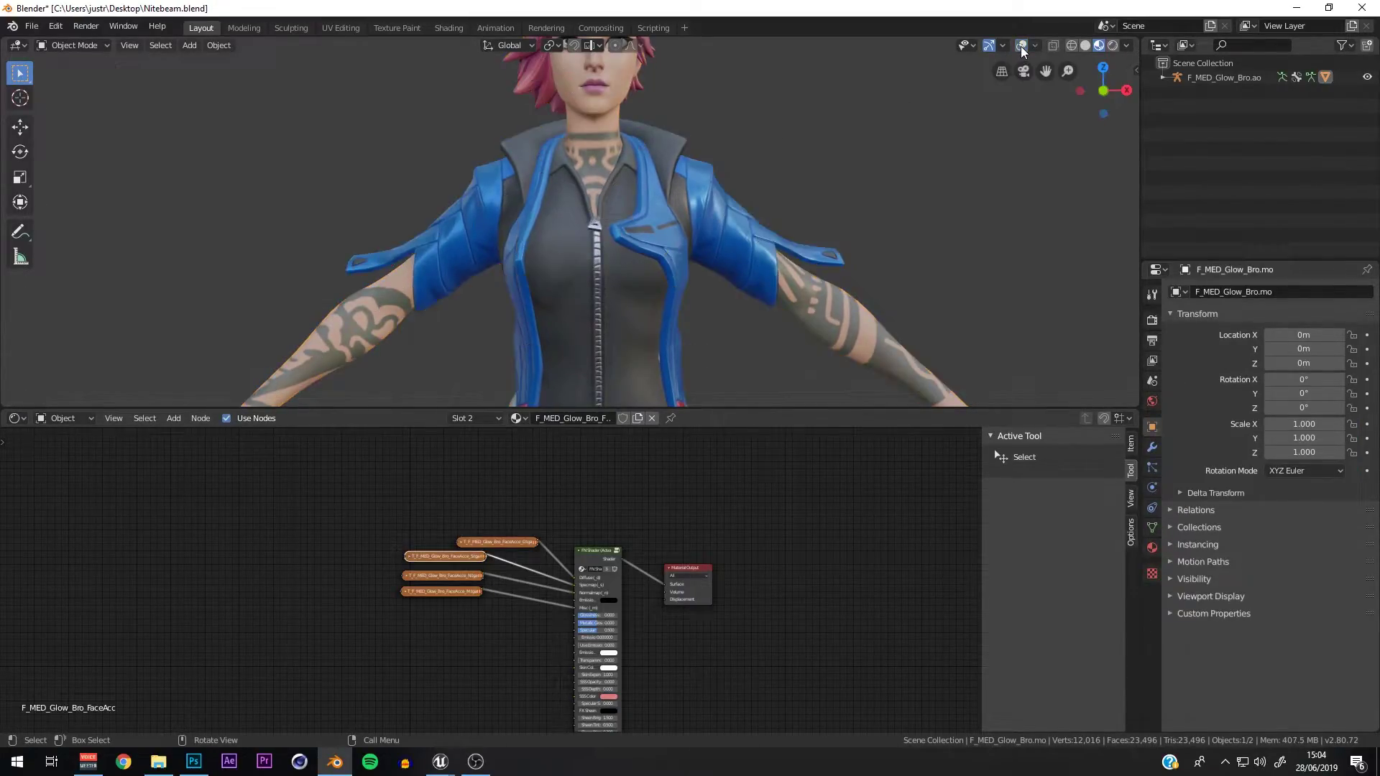
scroll(605, 177, "down", 3)
scroll(638, 153, "up", 2)
left_click_drag(1046, 71, 1054, 127)
middle_click_drag(683, 235, 675, 238)
scroll(633, 256, "up", 2)
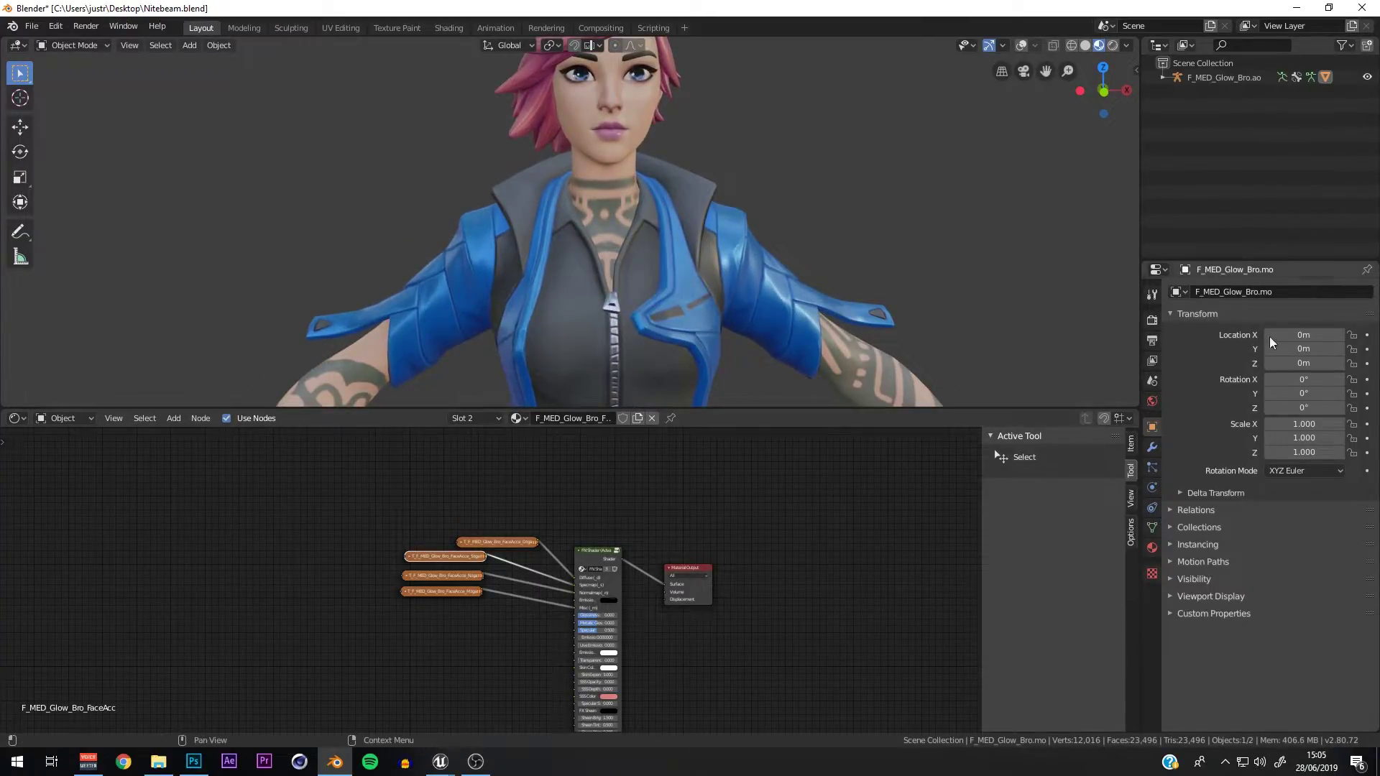
Step: Replace the diffuse image of the F_MED_Glow_Bro_Body material with HEXA.png from the Desktop
left_click(1152, 548)
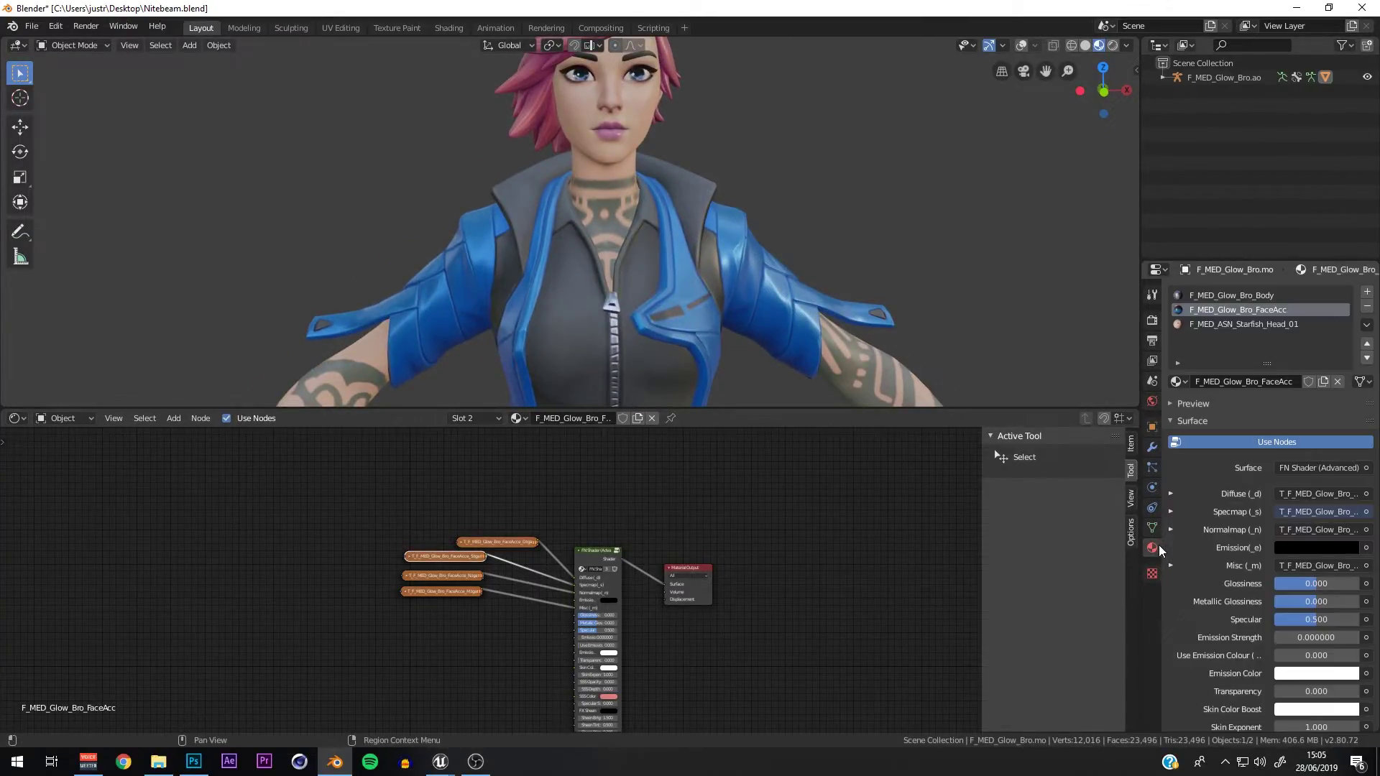
left_click(1247, 297)
left_click(447, 526)
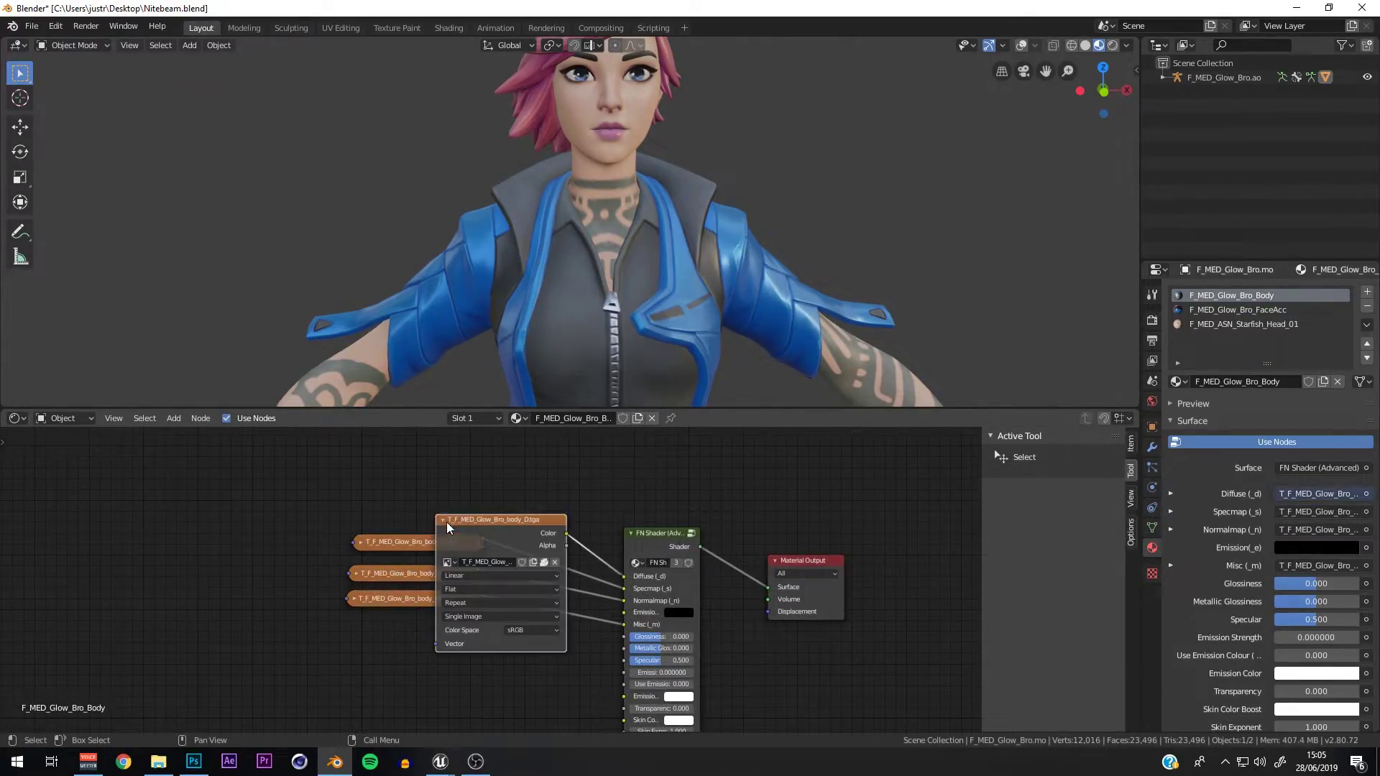
left_click(555, 562)
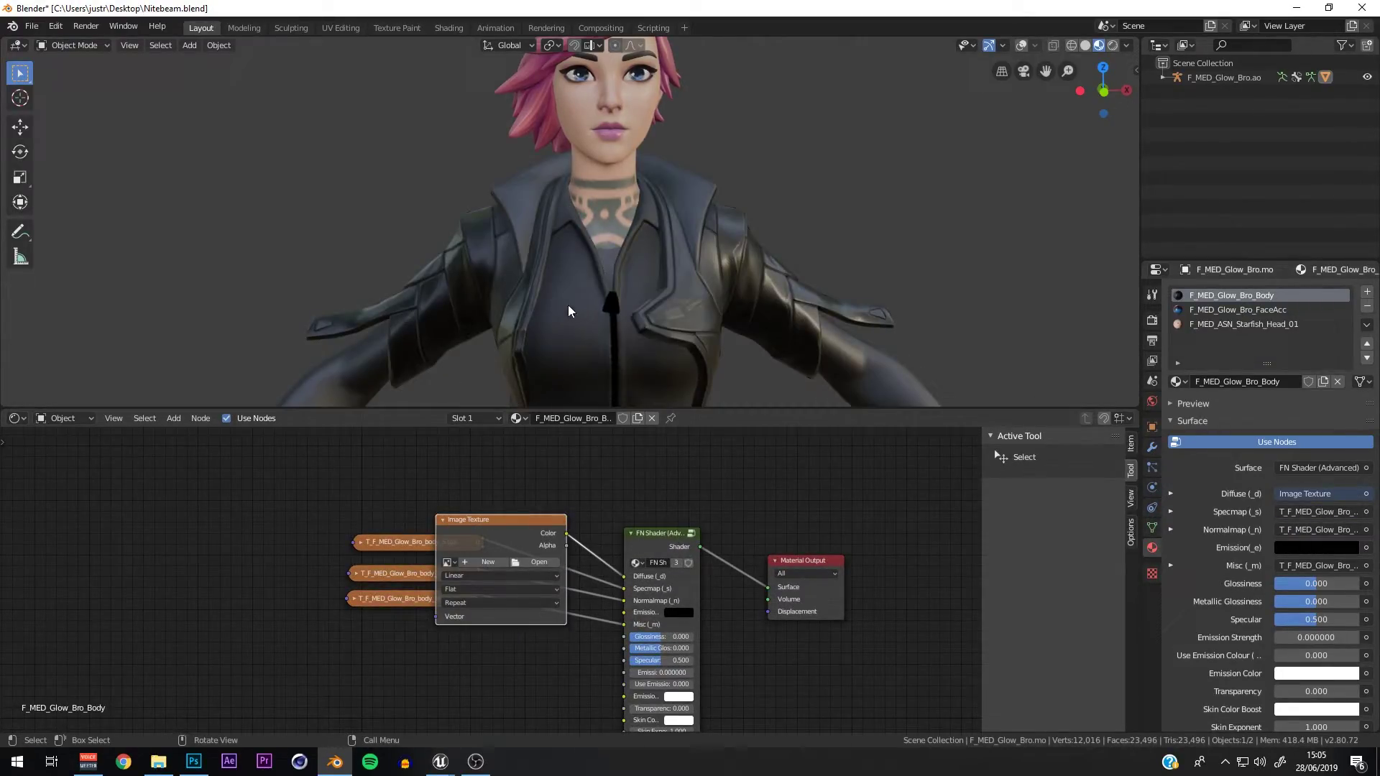
left_click(548, 563)
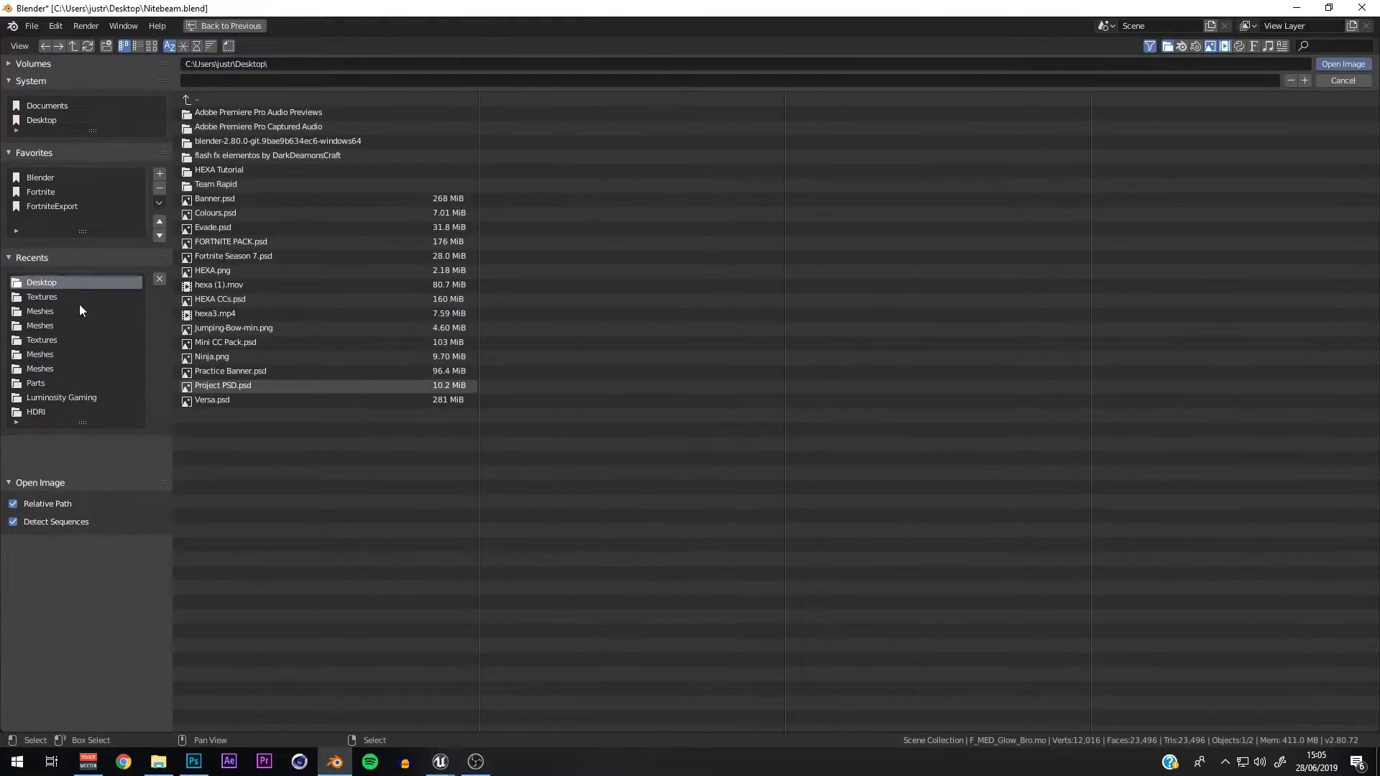
double_click(223, 270)
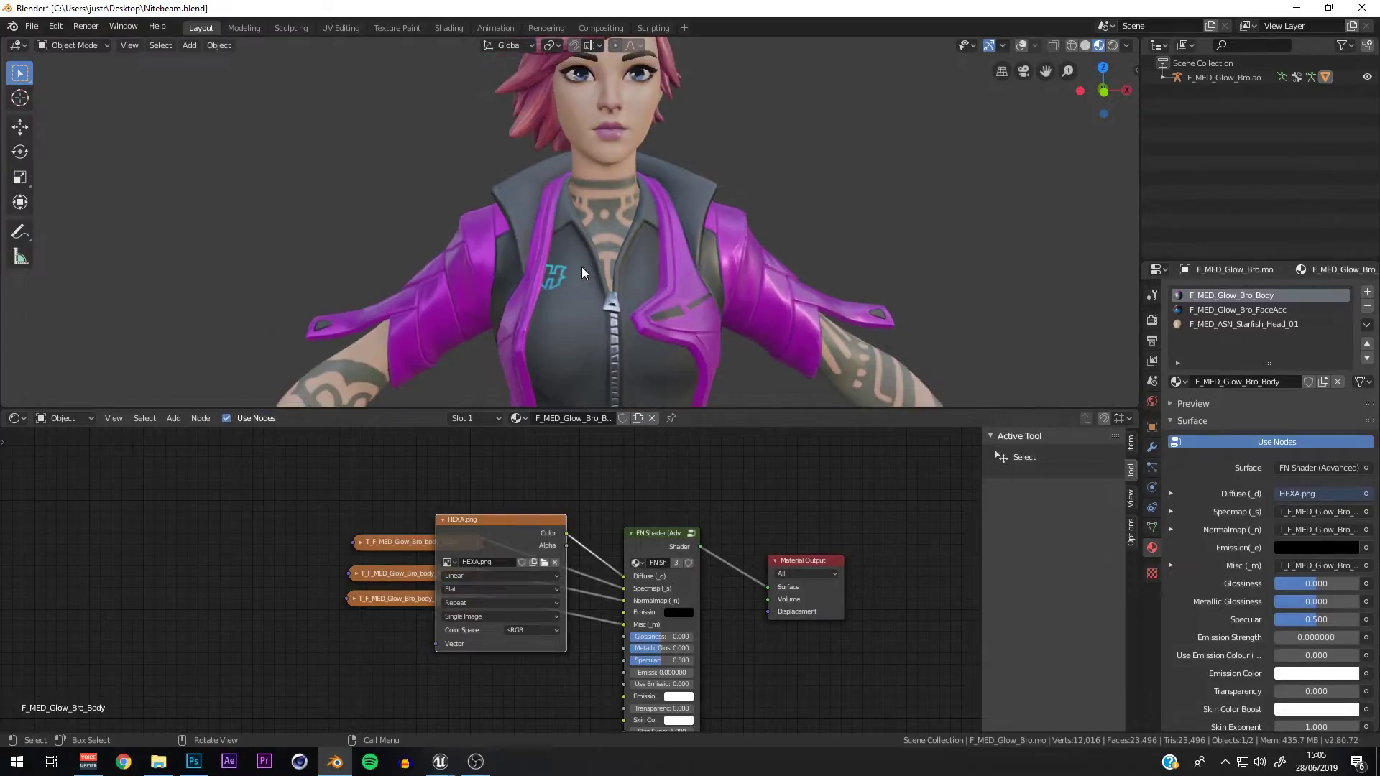